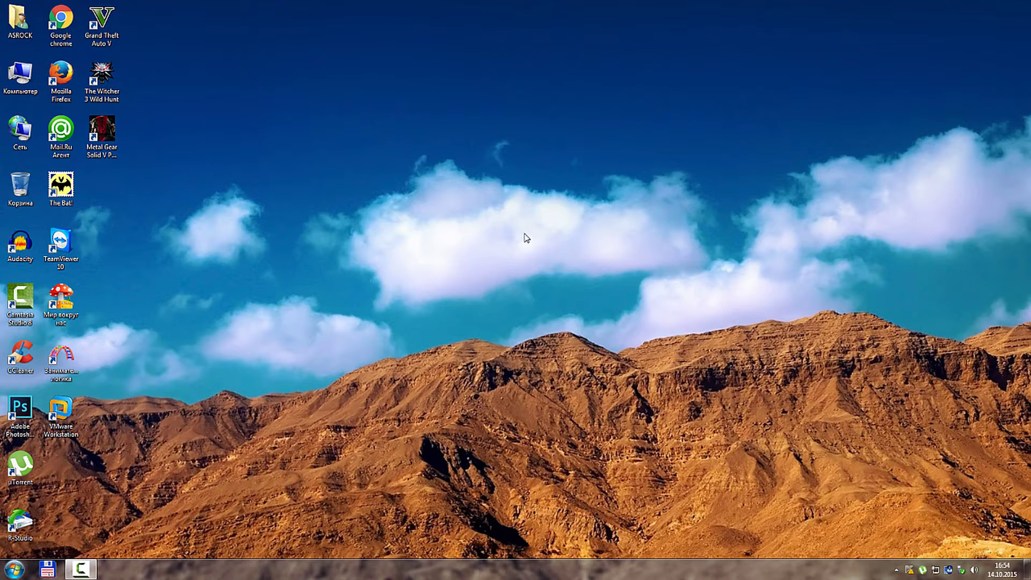
- Open Google Chrome and examine the update status on its About page, closing the browser when done
click(60, 23)
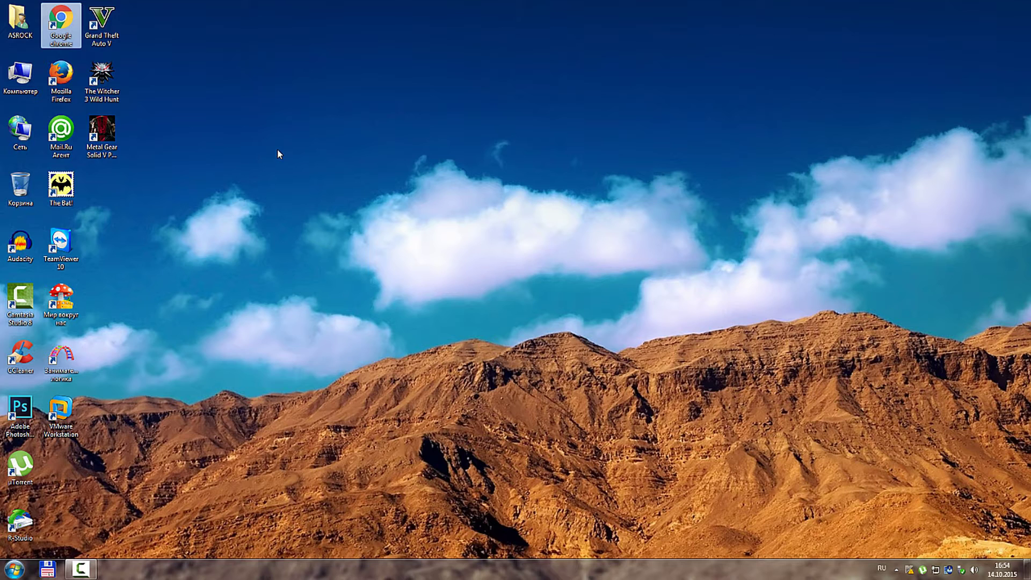
double_click(66, 21)
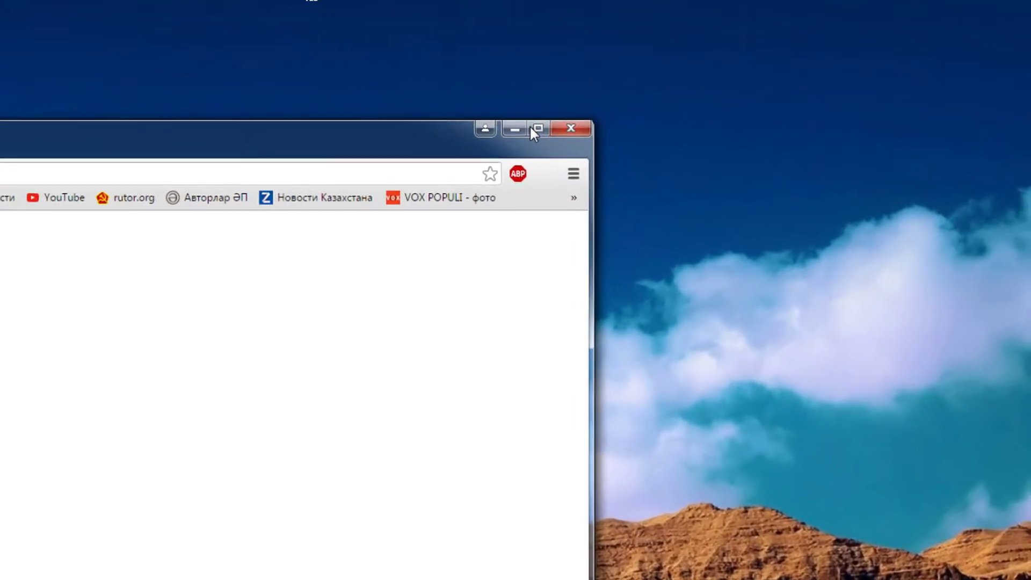
click(537, 129)
click(1015, 40)
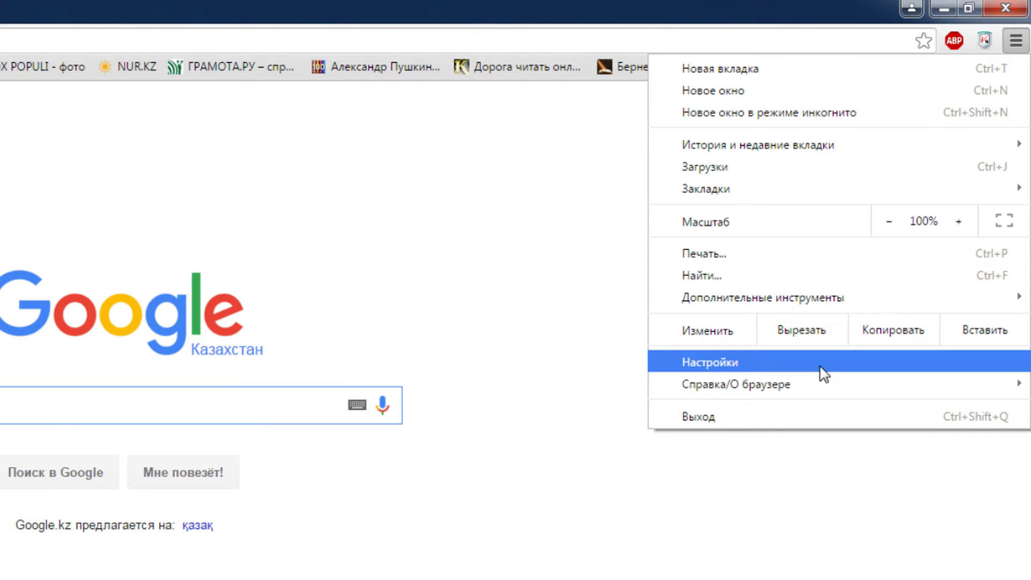
mouse_move(806, 375)
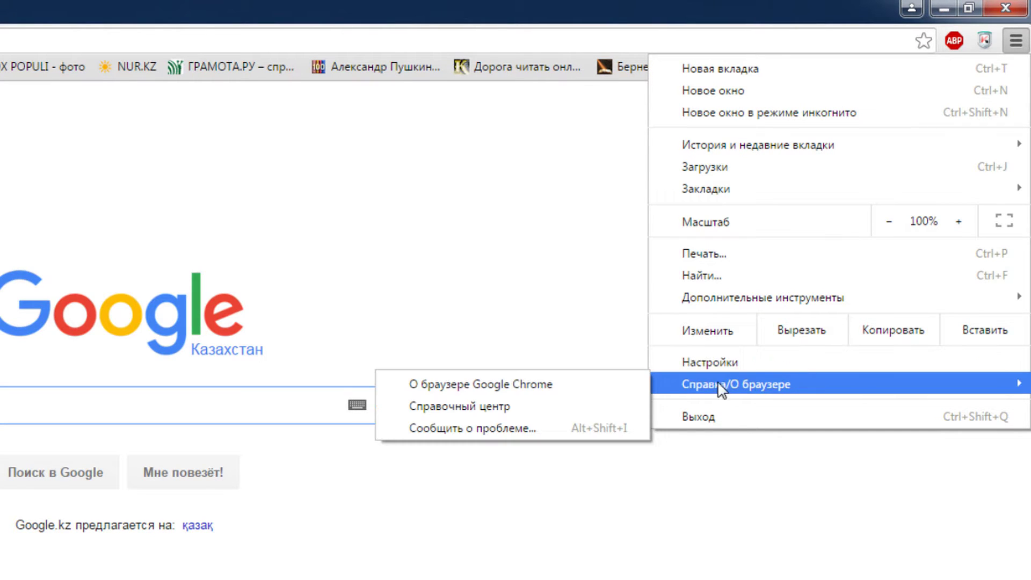
click(629, 381)
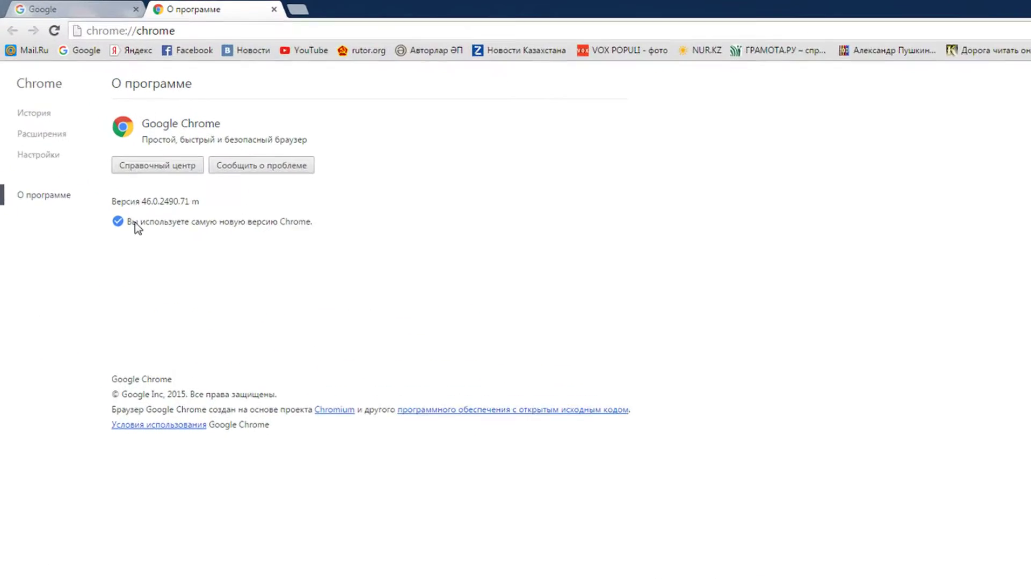
drag(134, 222, 322, 214)
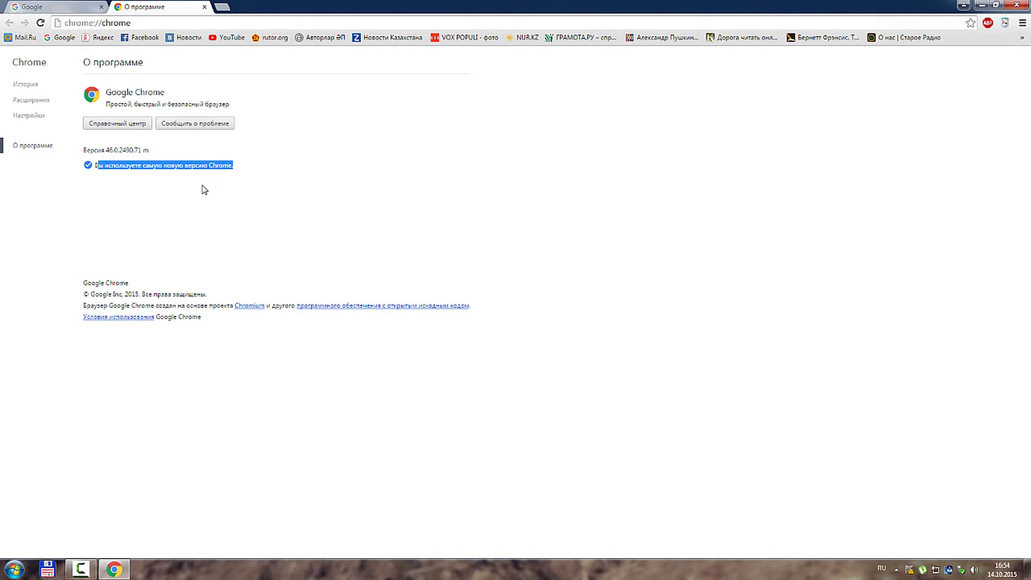
click(1013, 5)
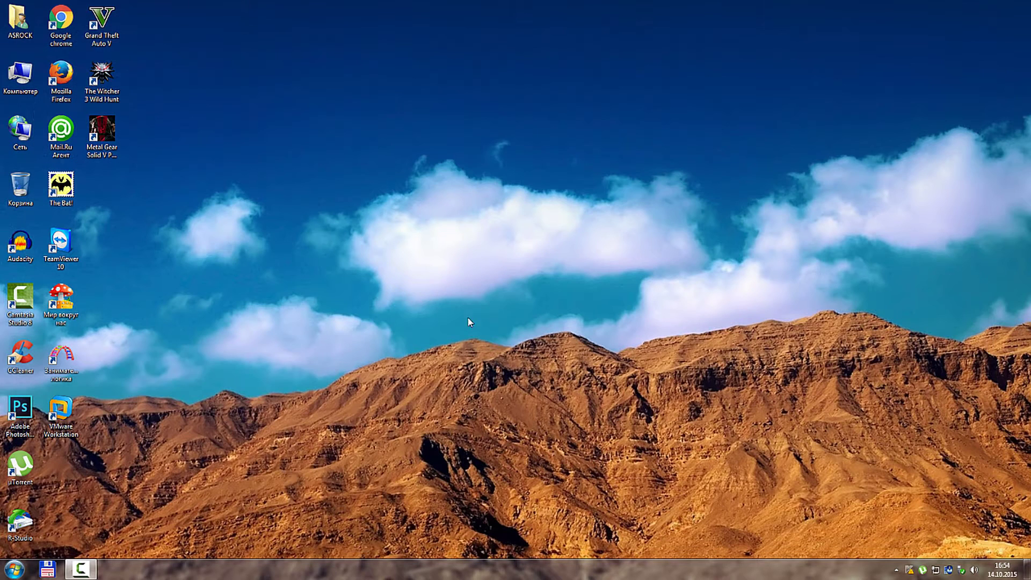
- Open the file location of the Google Chrome shortcut and go to the neighbouring Google\Update folder
right_click(71, 21)
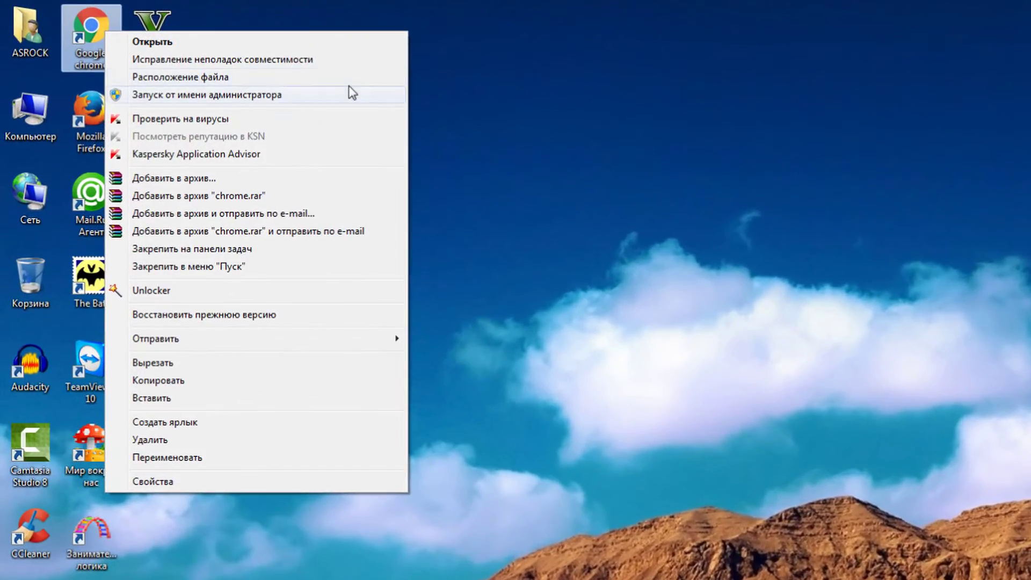
click(344, 79)
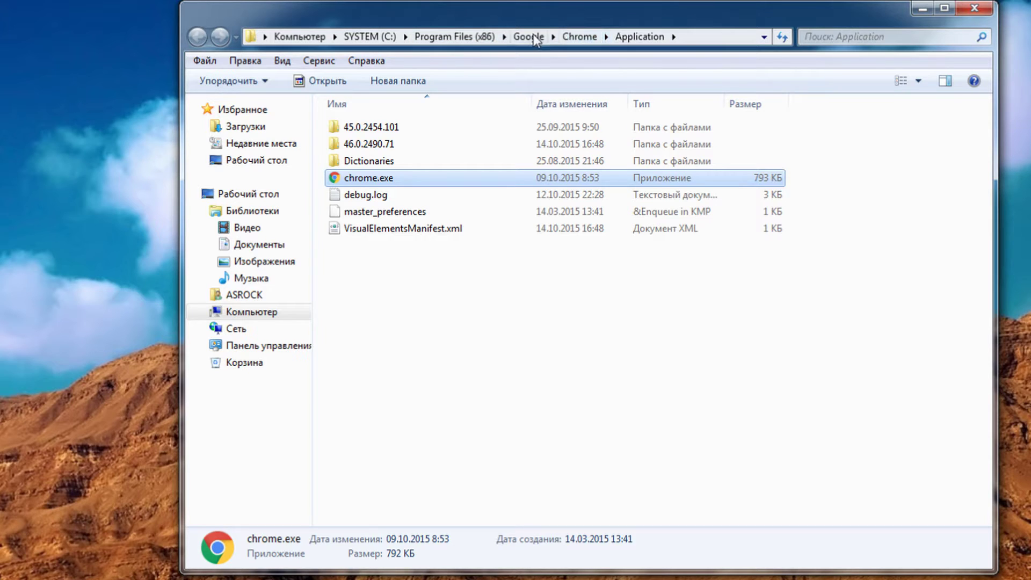
click(521, 35)
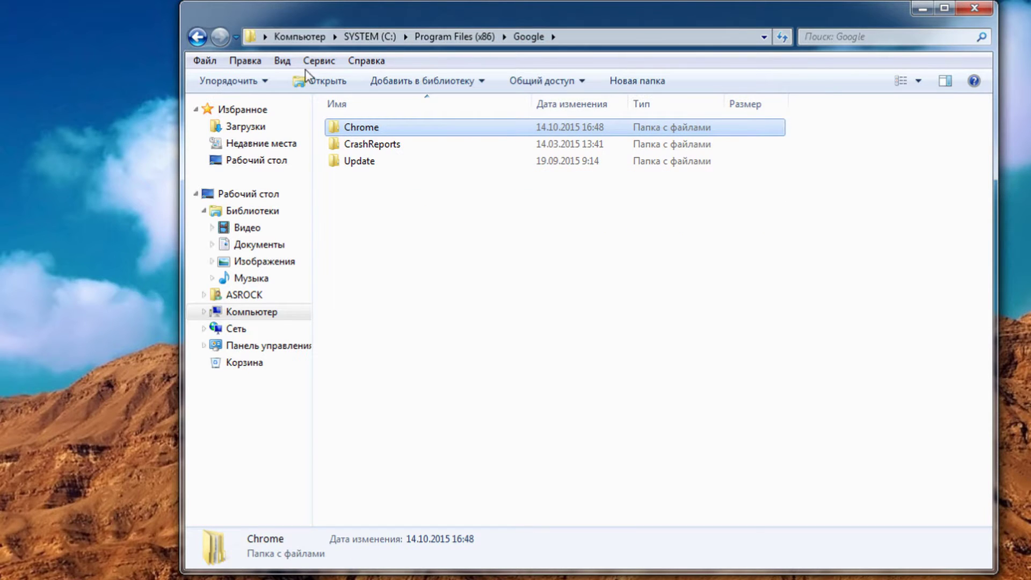
double_click(379, 163)
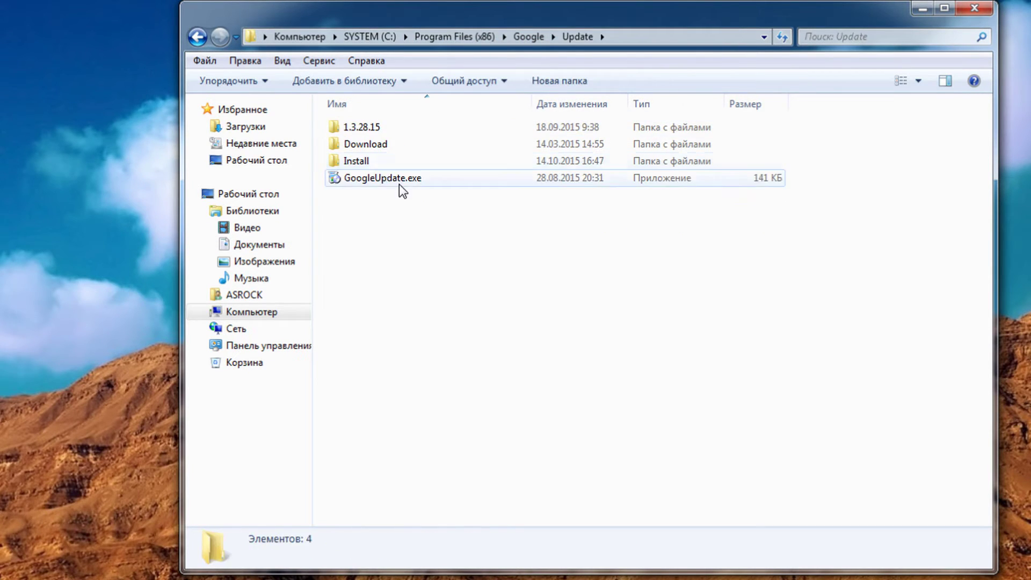
- Try to delete GoogleUpdate.exe from the Update folder
click(396, 180)
key(Delete)
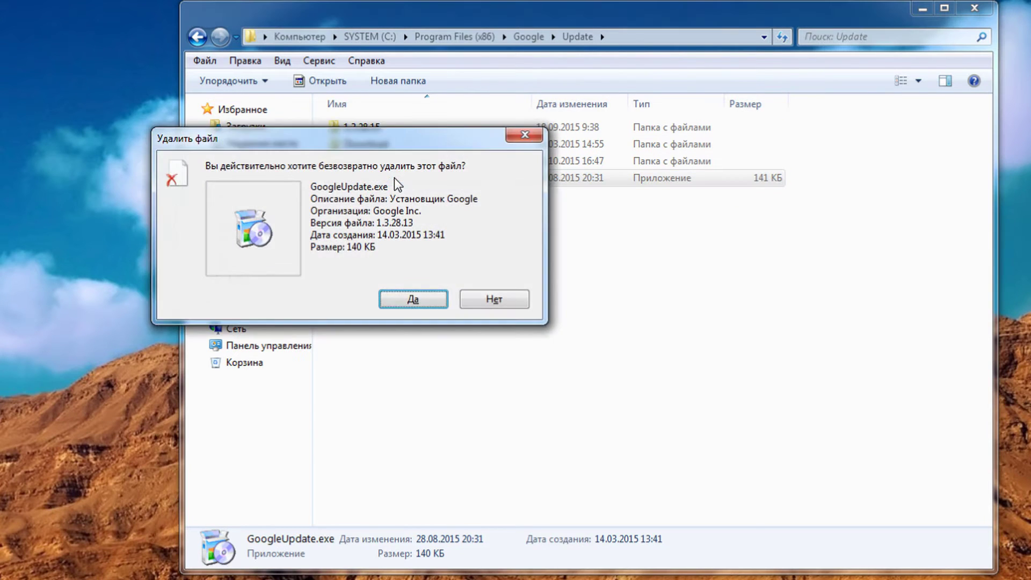
key(Return)
click(517, 317)
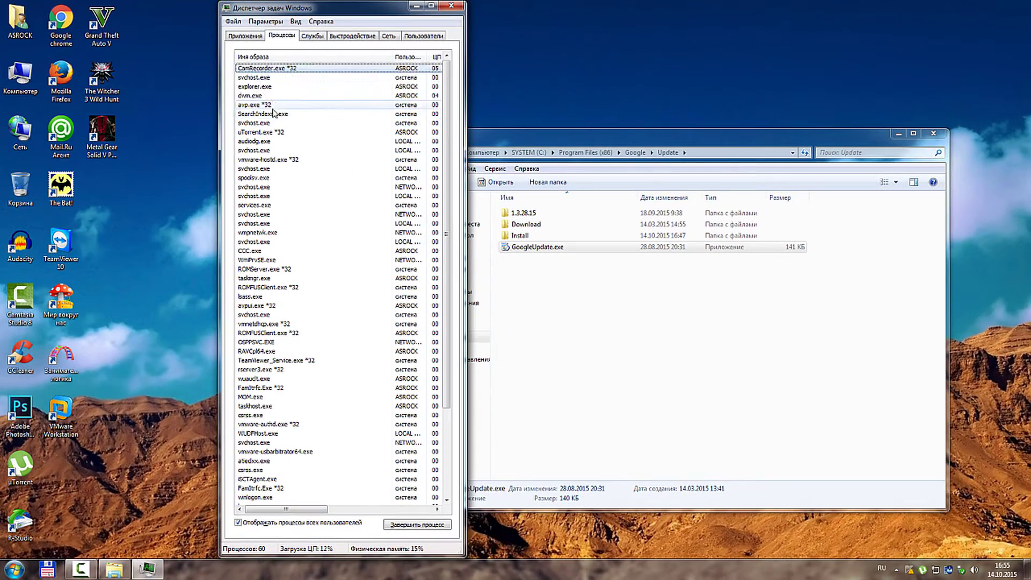
- End the GoogleUpdate.exe *32 process in Windows Task Manager
click(290, 186)
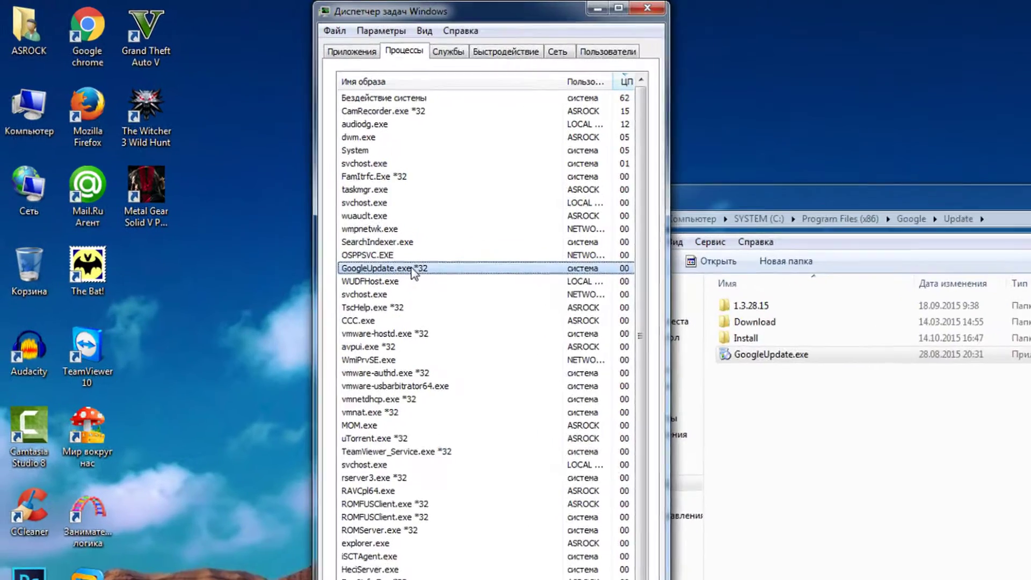
right_click(412, 269)
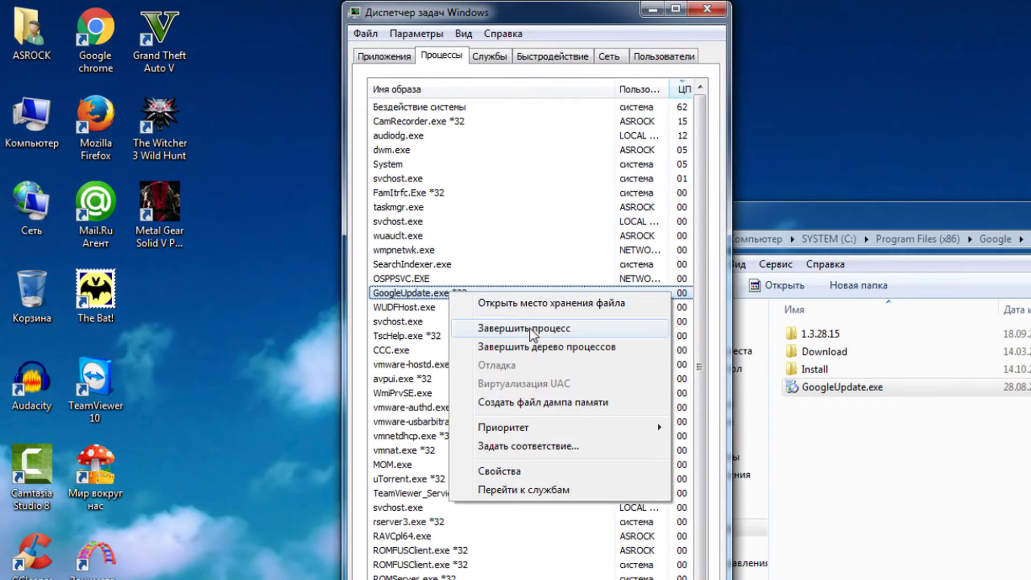
click(541, 334)
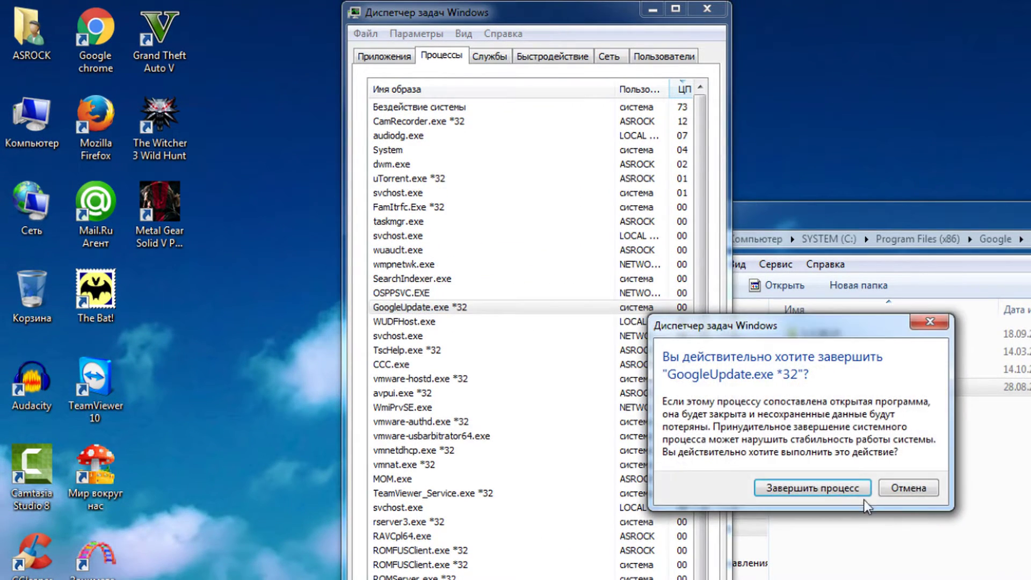
click(841, 490)
- Permanently delete GoogleUpdate.exe from the Google\Update folder
click(981, 524)
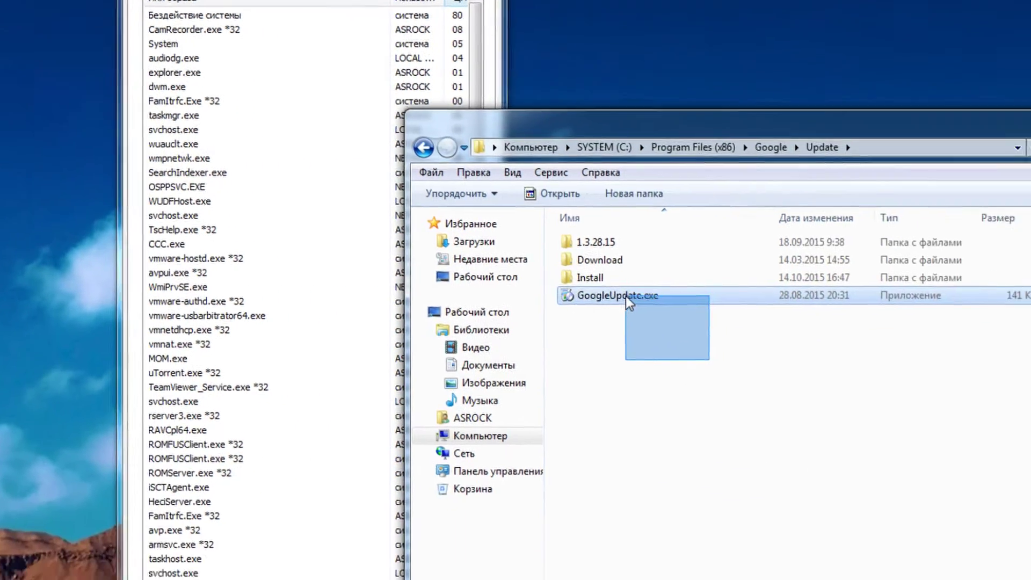
key(shift+Delete)
key(Return)
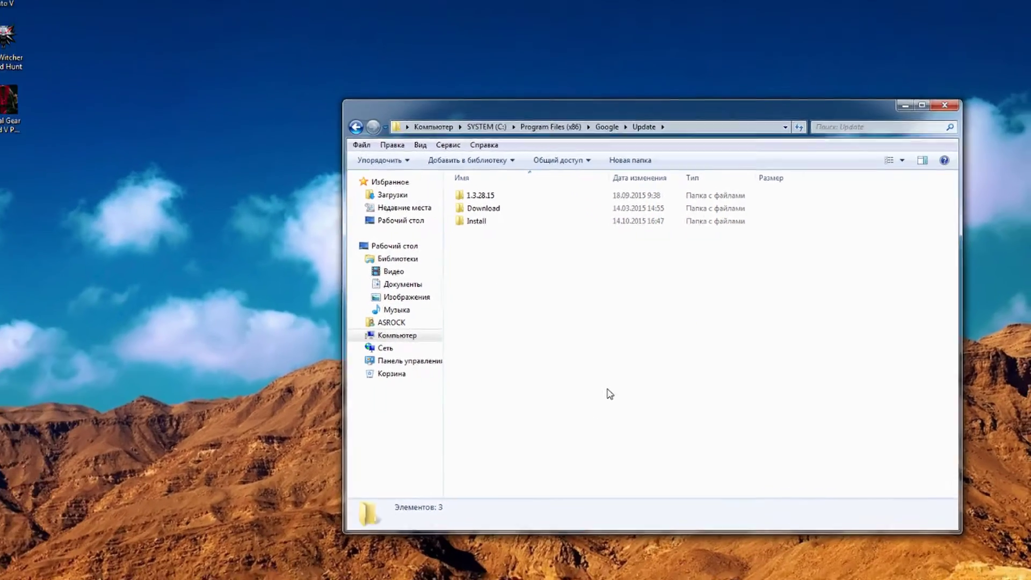
mouse_move(514, 399)
mouse_down()
mouse_move(318, 121)
mouse_move(509, 390)
mouse_up()
drag(632, 375, 499, 204)
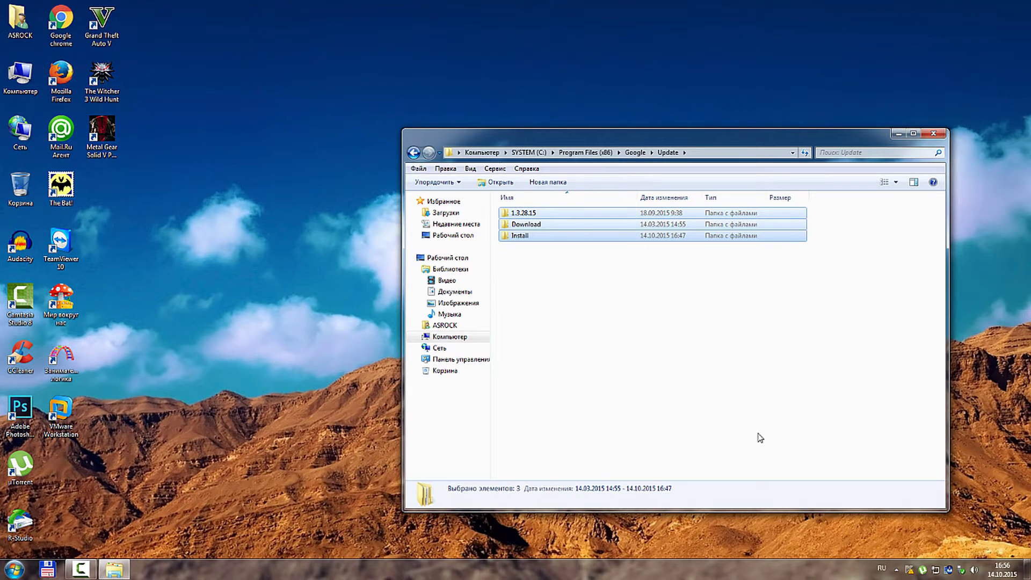
- Reopen Google Chrome, start an update check on its About page, and shrink the window so the Update folder is visible beside it
double_click(61, 19)
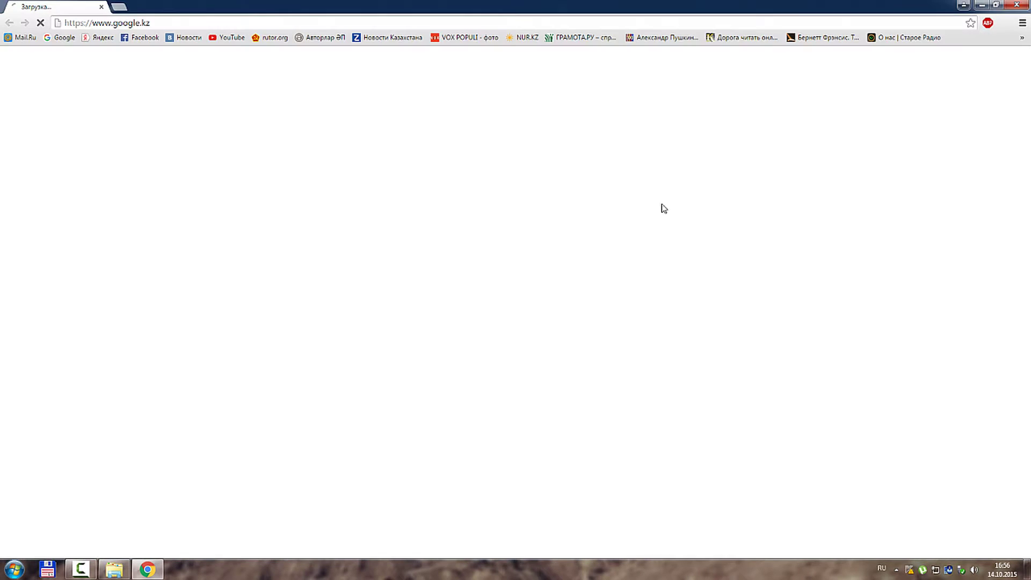
click(1022, 23)
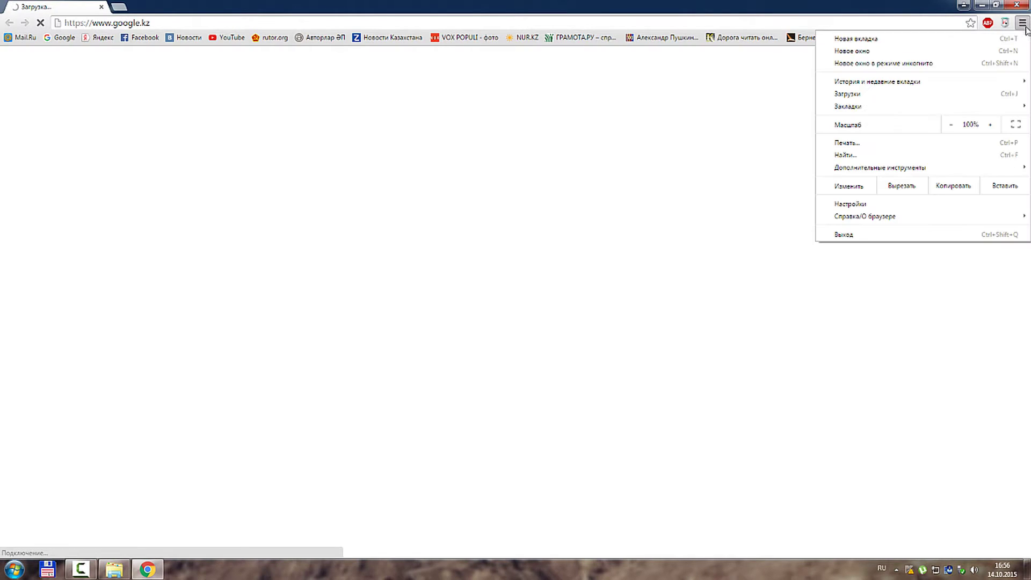
click(878, 204)
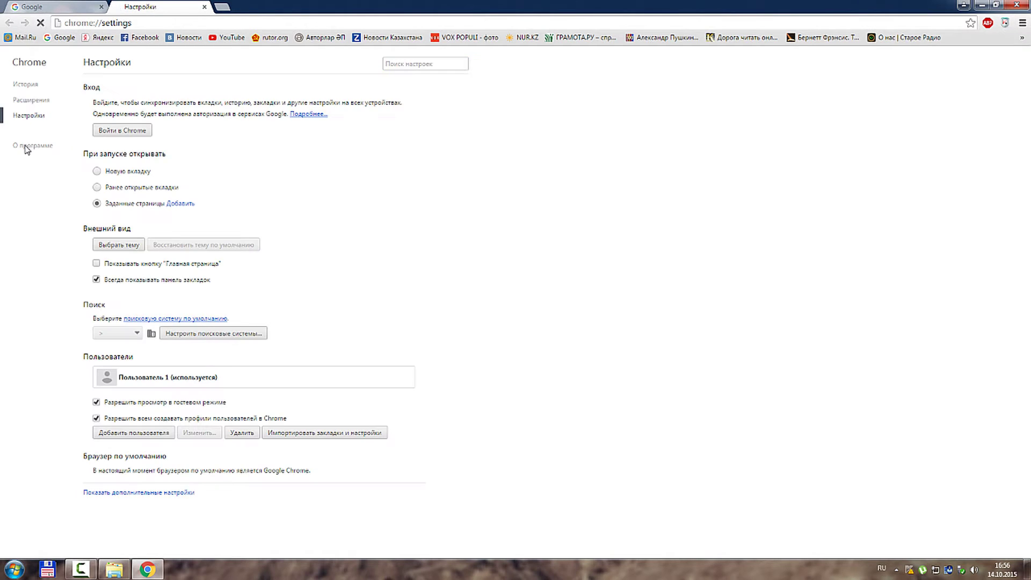
click(32, 145)
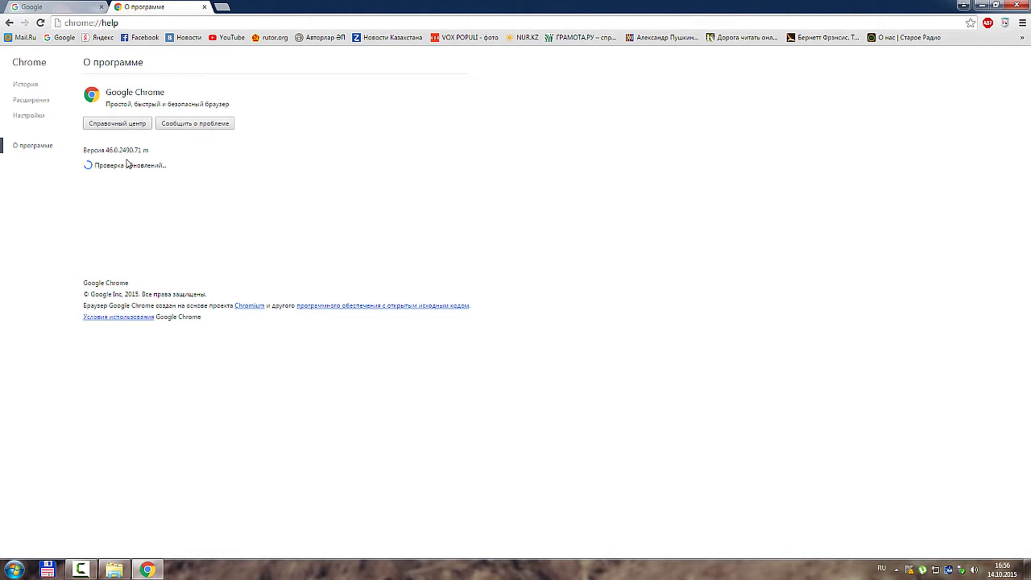
double_click(799, 5)
drag(570, 76, 435, 59)
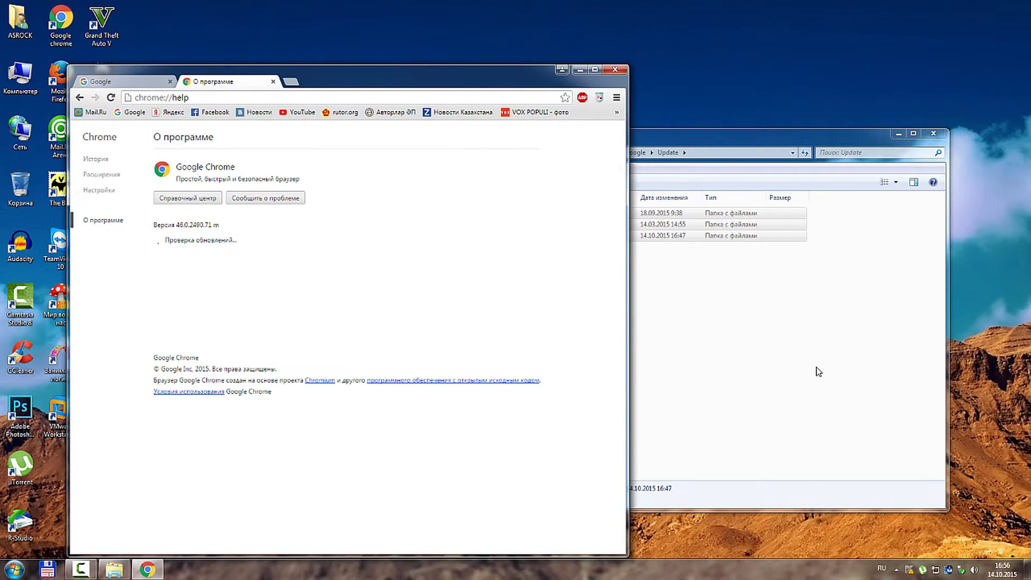
drag(799, 369, 543, 247)
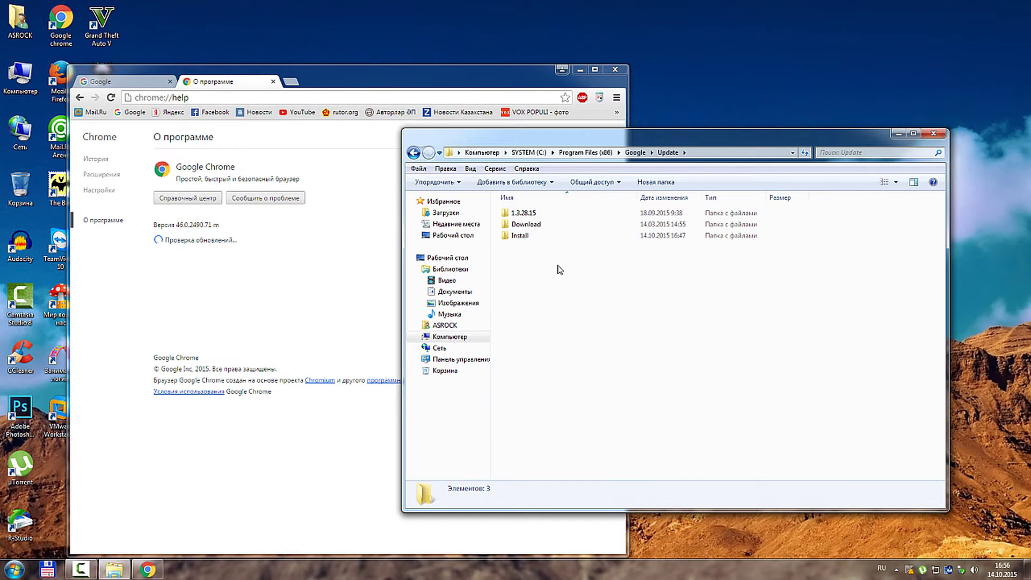
drag(577, 285, 591, 304)
mouse_move(679, 346)
mouse_down()
mouse_move(492, 207)
mouse_move(659, 352)
mouse_up()
drag(779, 355, 505, 218)
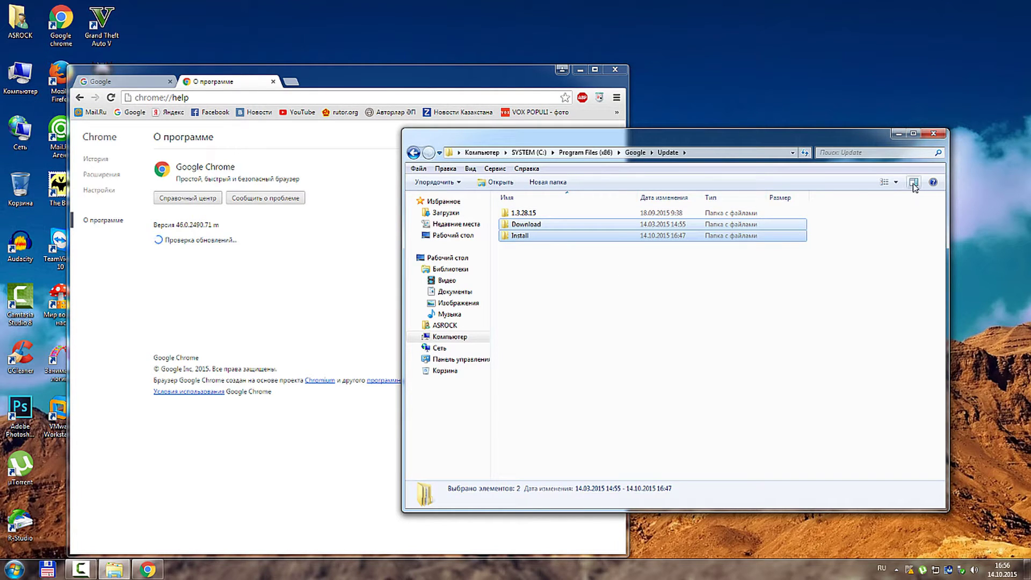
drag(606, 303, 503, 220)
- Close the Update folder window and Chrome's About tab, and move the browser window clear of the desktop icons
click(933, 133)
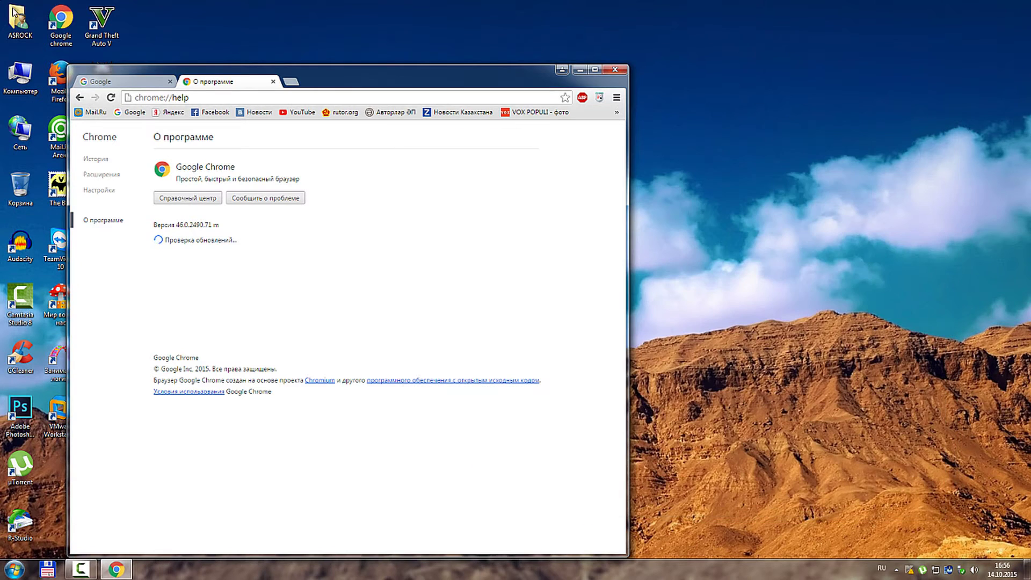
click(273, 82)
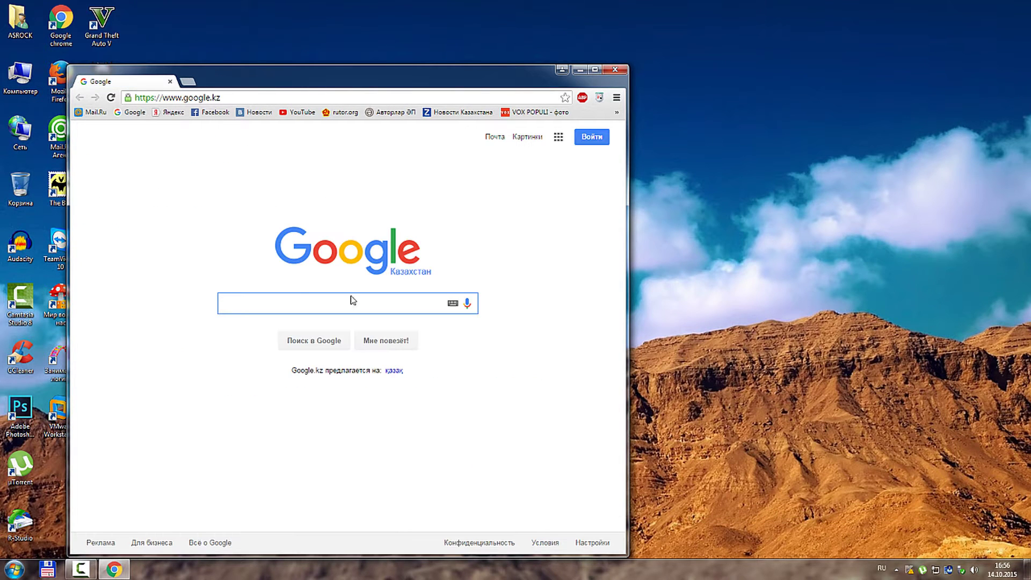
drag(499, 73, 894, 62)
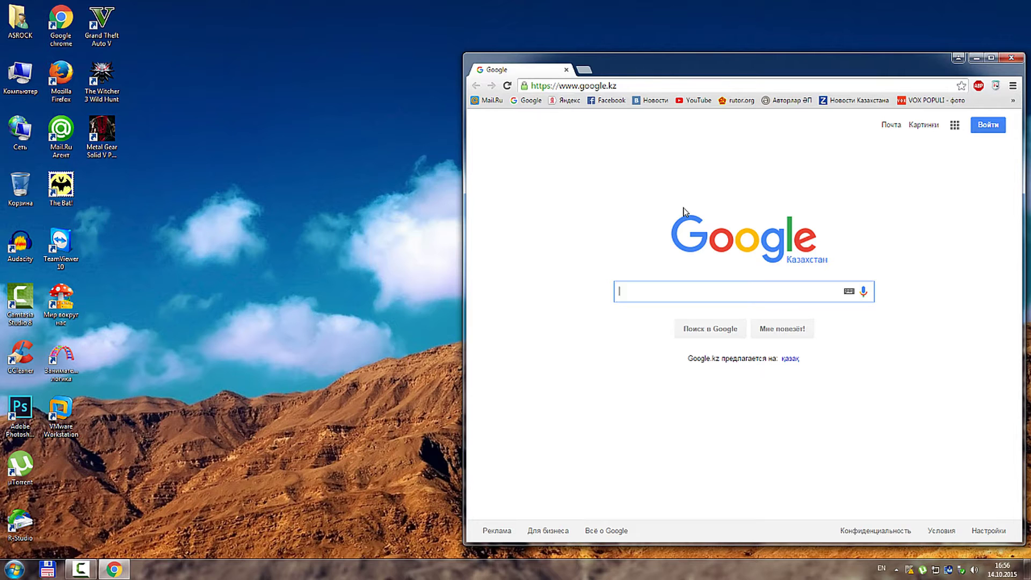
- Search Google for googleupdate.adm
text(googl)
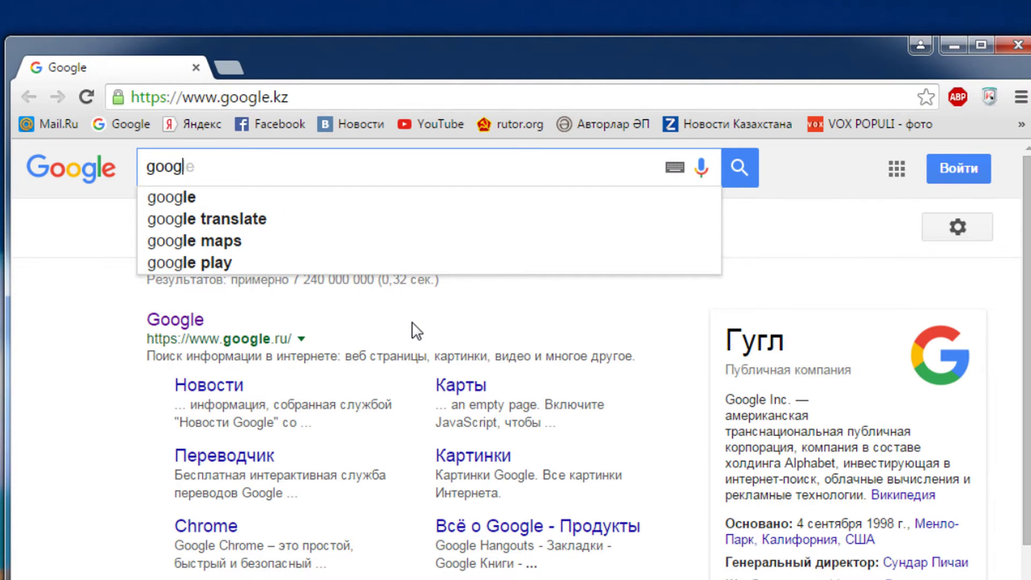
text(le)
key(BackSpace)
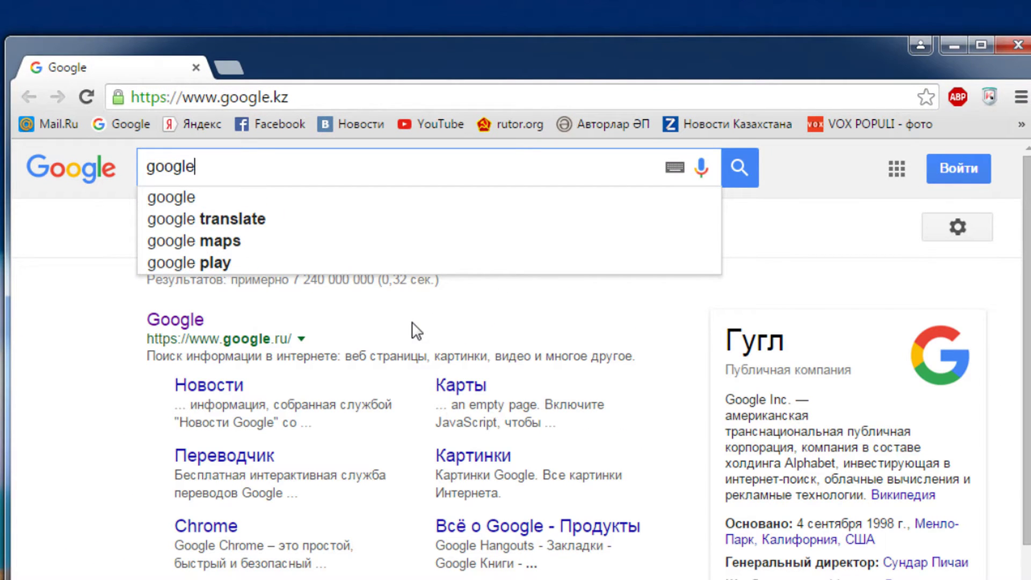
text(updar)
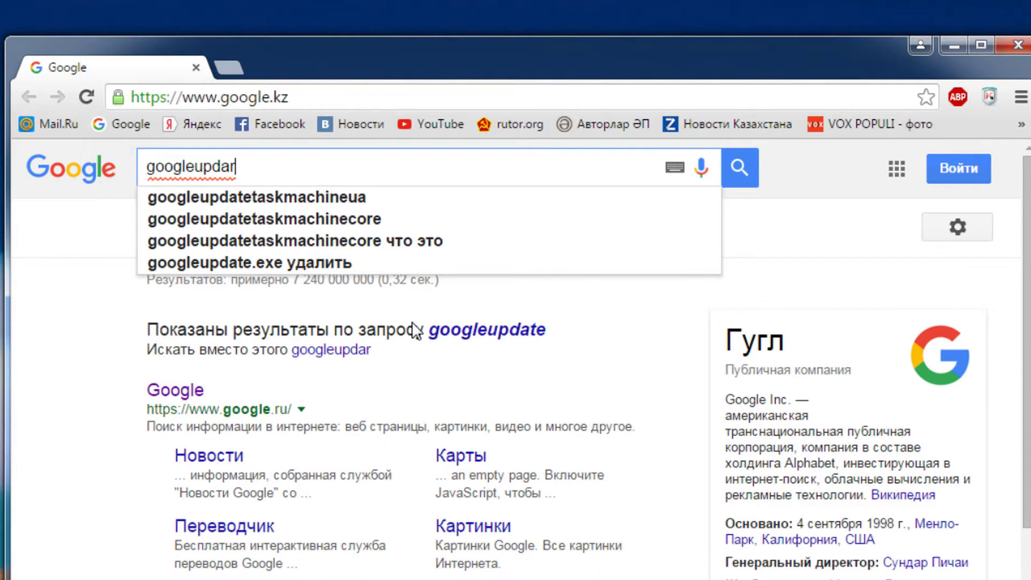
key(BackSpace)
text(te.)
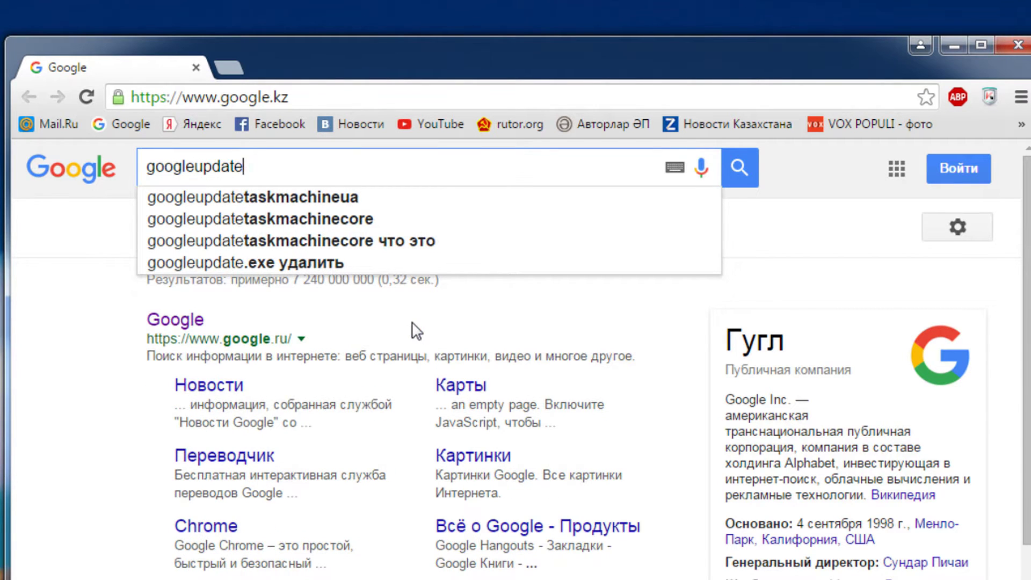
key(Down)
key(Down)
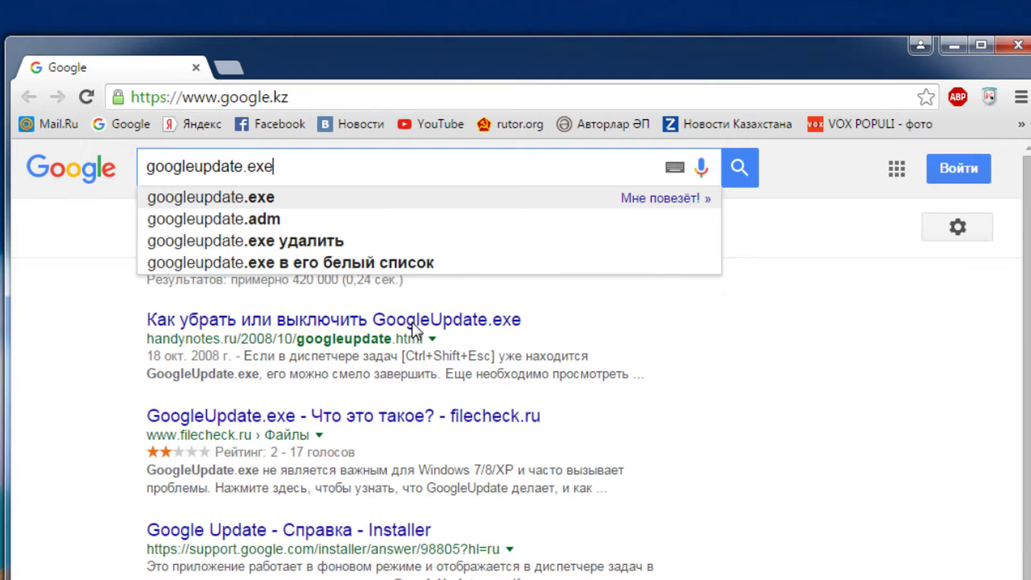
key(Return)
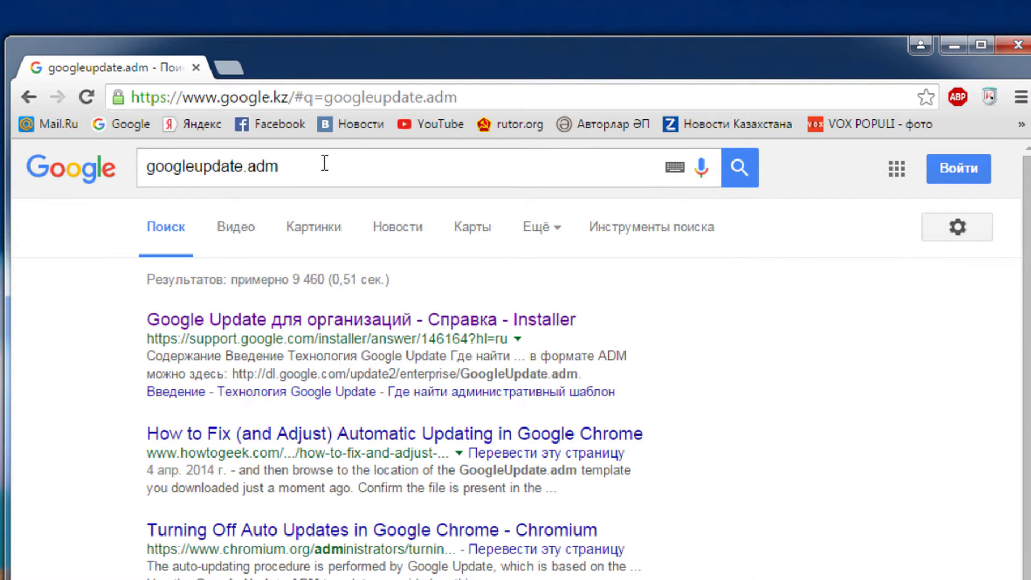
- Maximize the browser and open the "Google Update для организаций" search result in a new tab
triple_click(300, 175)
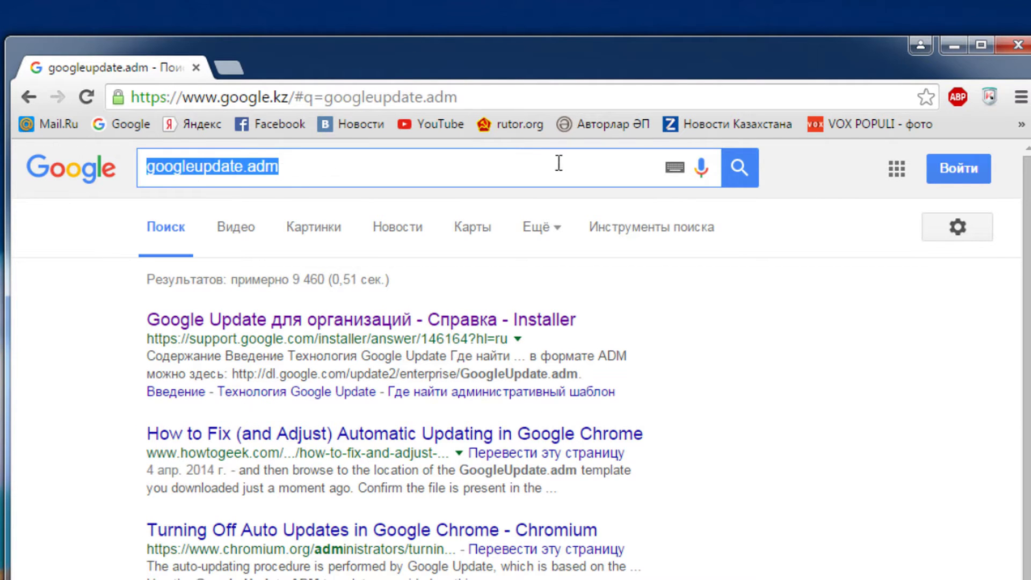
double_click(303, 67)
right_click(127, 154)
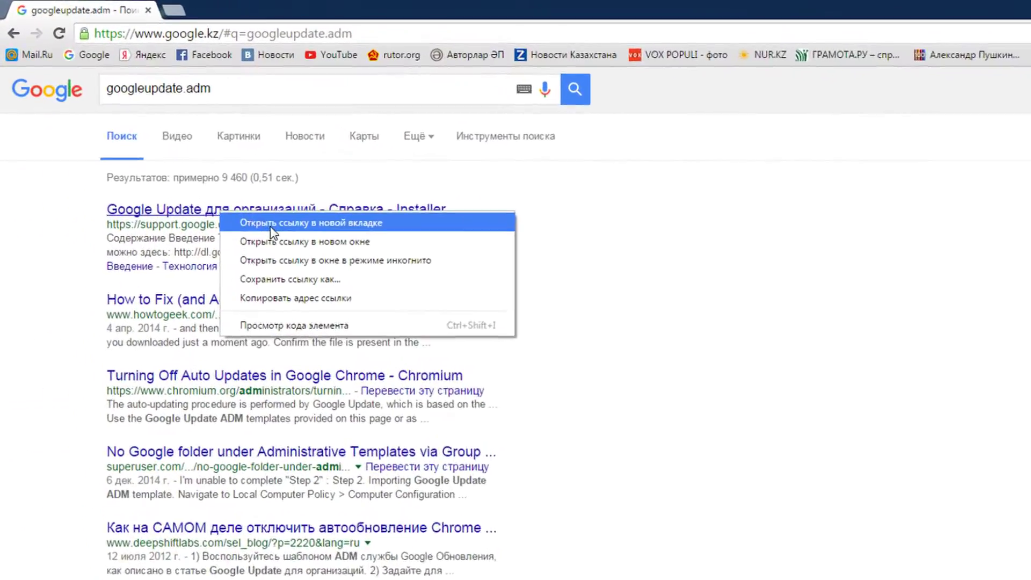
click(142, 165)
click(52, 0)
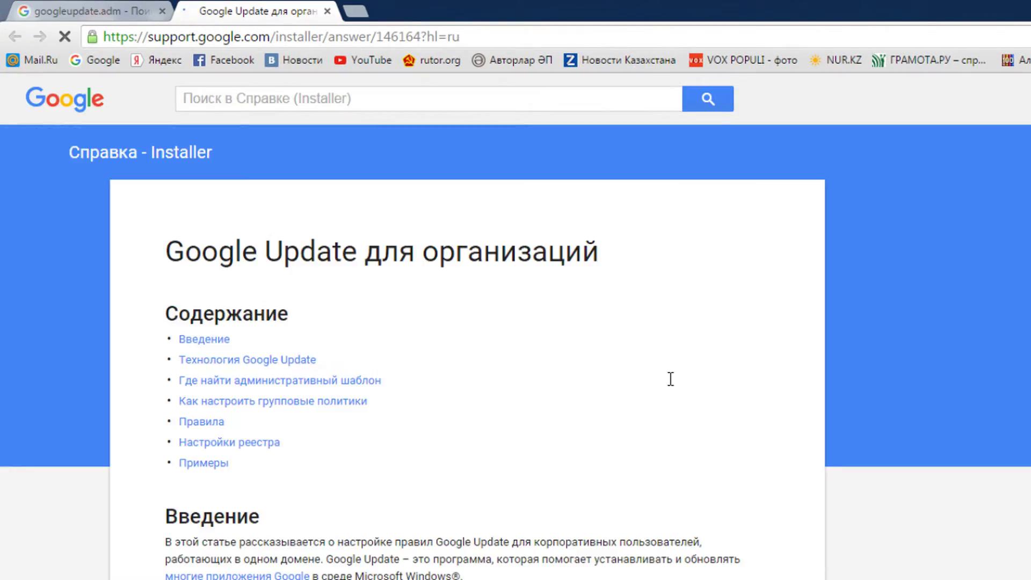
- Download GoogleUpdate.adm and googleupdateadmx.zip from the help page's section on where to find the administrative template
scroll(670, 377, down, 10)
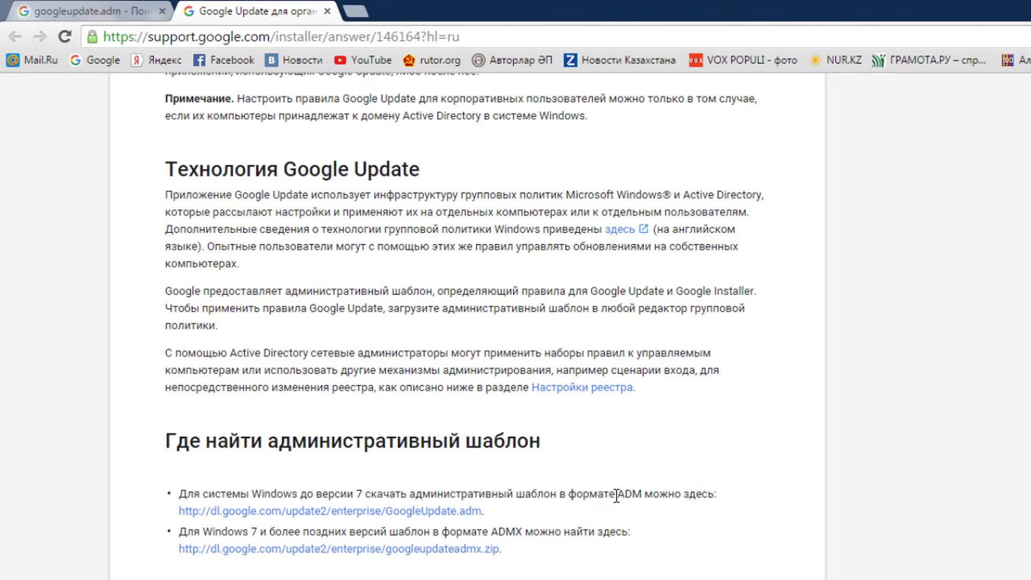
click(376, 511)
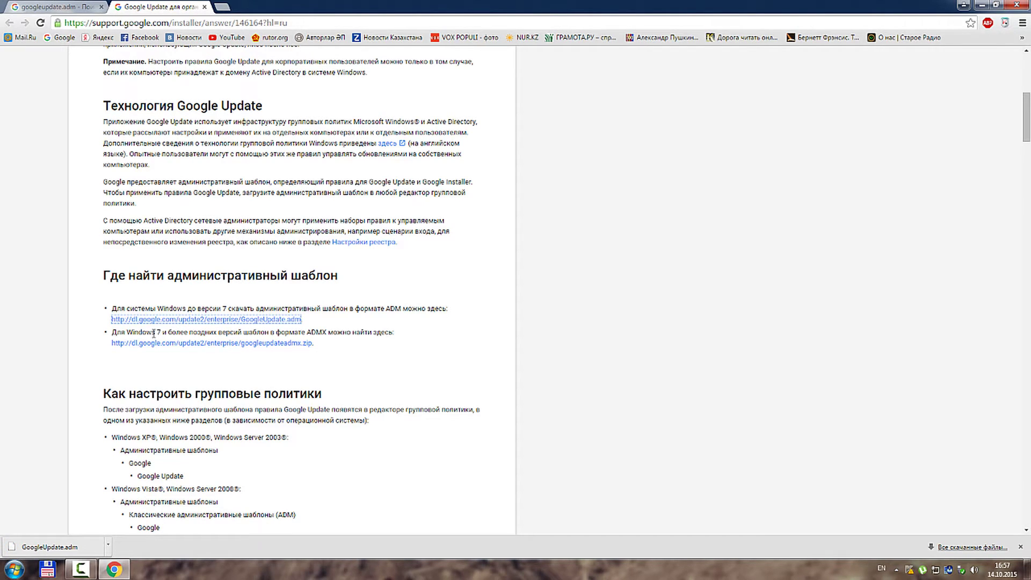
click(276, 343)
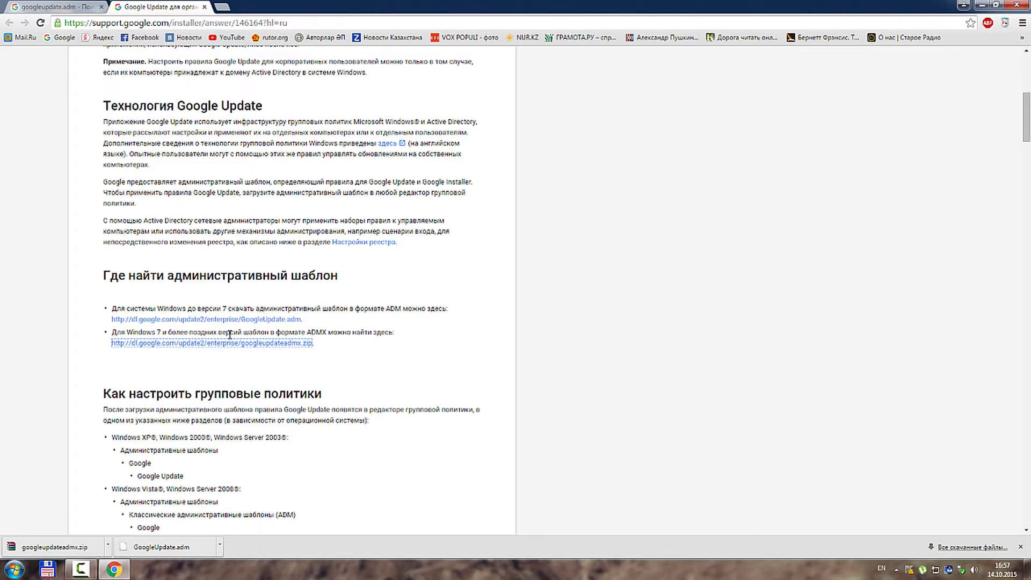
- Transfer GoogleUpdate.adm and googleupdateadmx.zip from the Downloads folder to the desktop
click(220, 546)
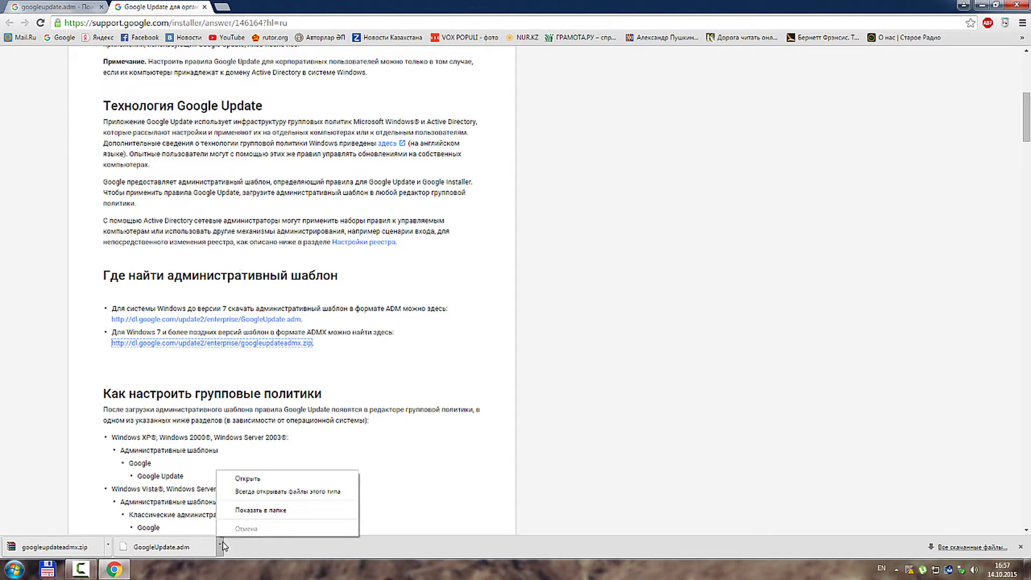
click(247, 511)
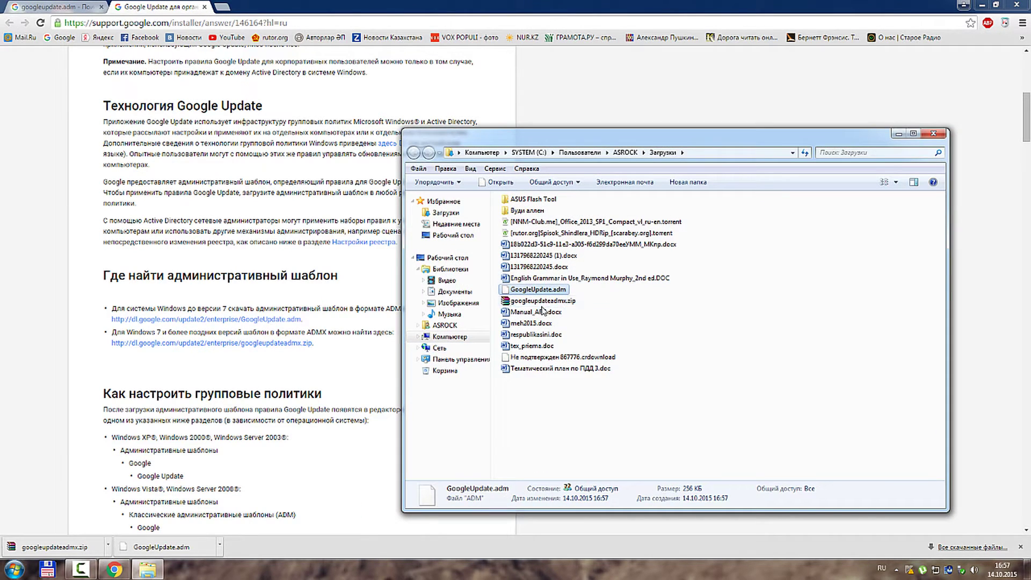
ctrl+click(569, 300)
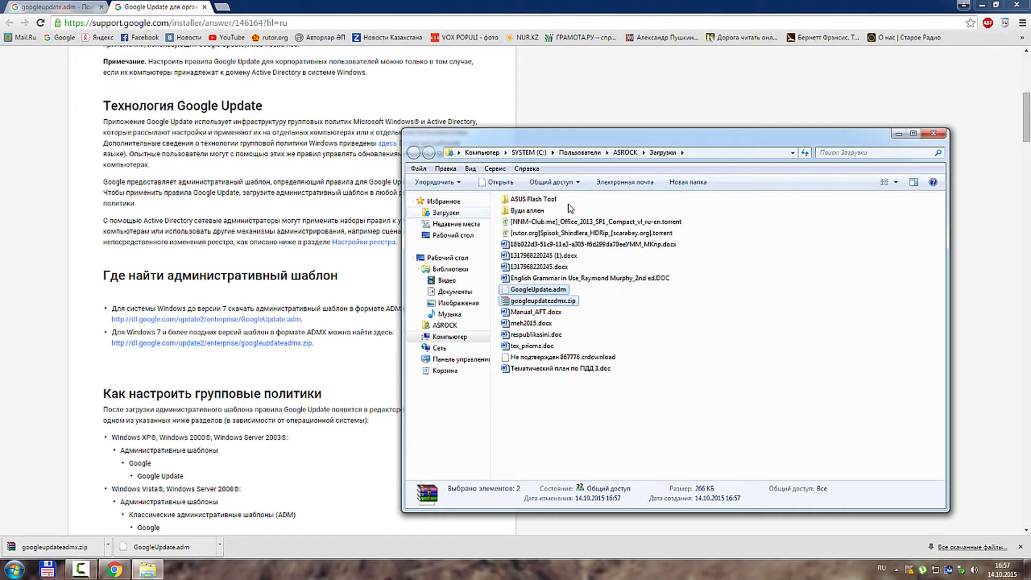
click(933, 133)
click(982, 5)
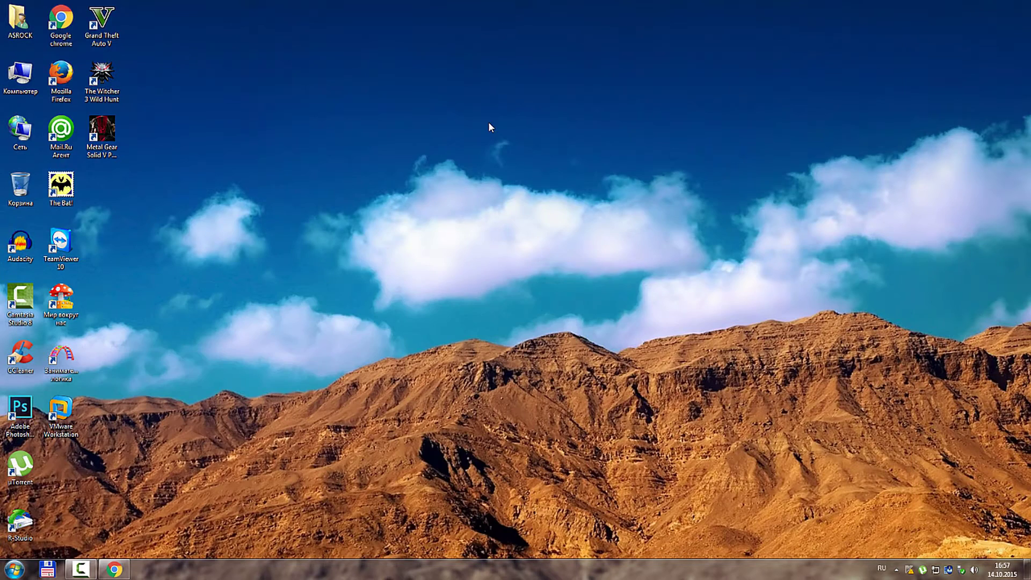
key(ctrl+v)
- Move both files to an empty area of the desktop and extract googleupdateadmx.zip into its own folder
click(60, 467)
drag(61, 467, 225, 76)
drag(56, 529, 290, 83)
right_click(290, 82)
click(369, 127)
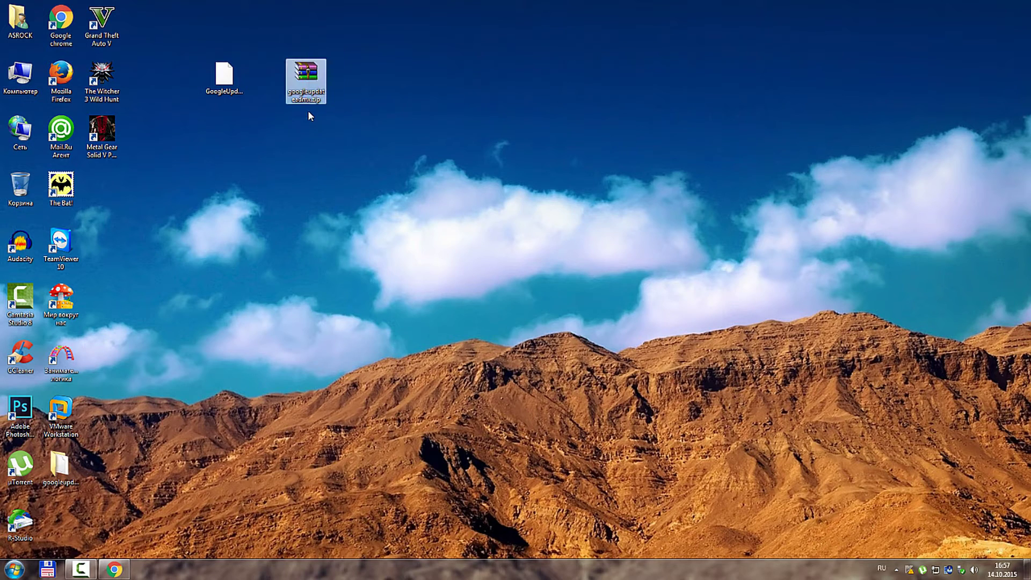
- Delete the googleupdateadmx.zip archive from the desktop and put the extracted folder in its place beside GoogleUpdate.adm
key(Delete)
key(Return)
drag(71, 459, 292, 85)
- Examine the contents of the extracted googleupdateadmx folder and its en-US subfolder
double_click(300, 82)
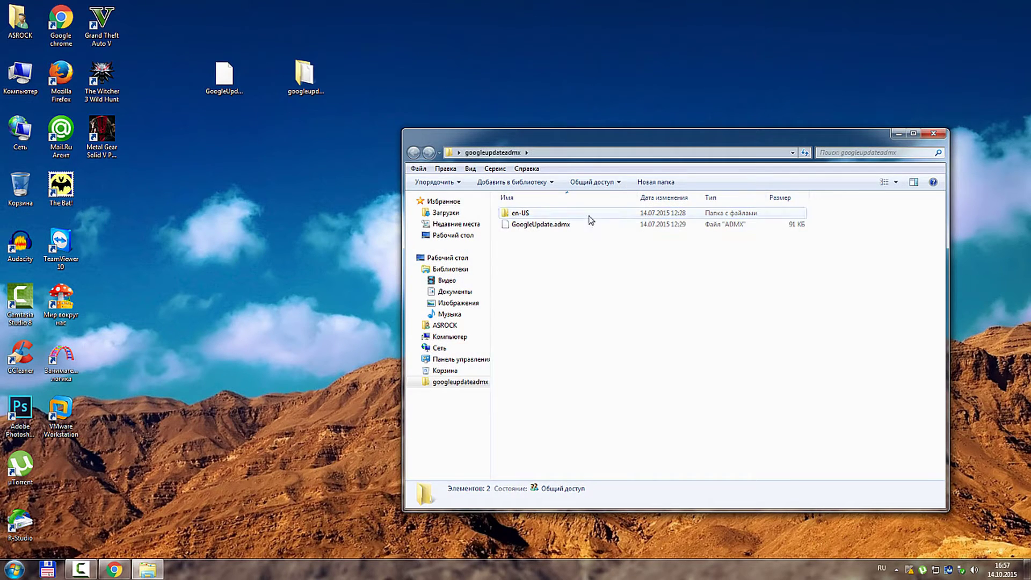
double_click(517, 212)
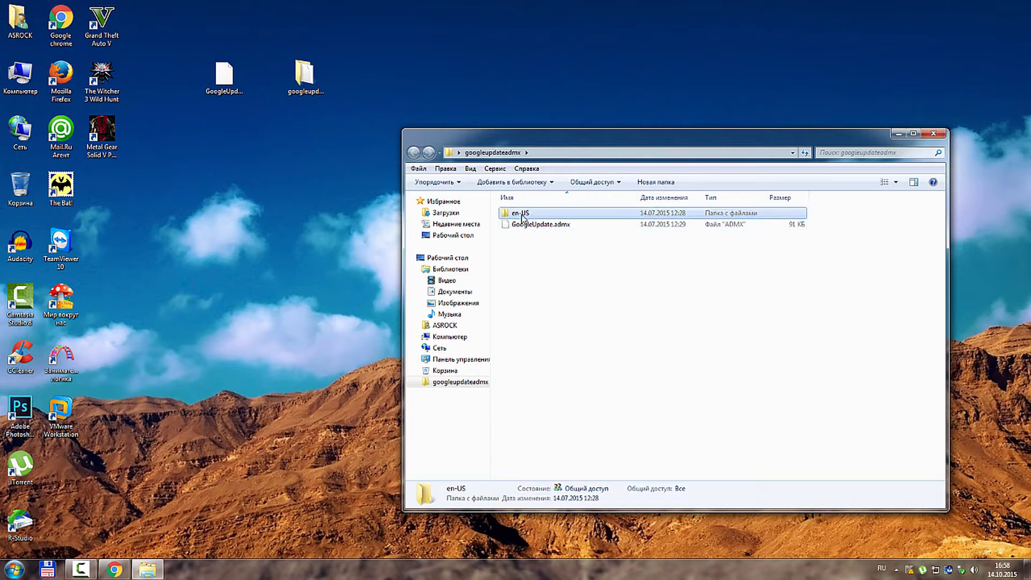
click(414, 153)
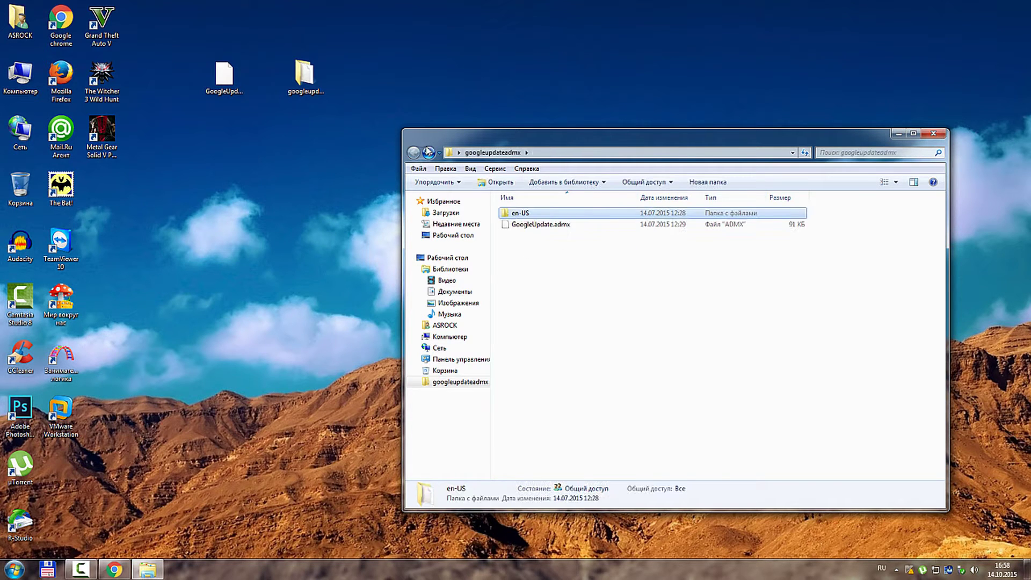
- Run gpedit.msc to open the Local Group Policy Editor, and enlarge its window and console tree
key(super+r)
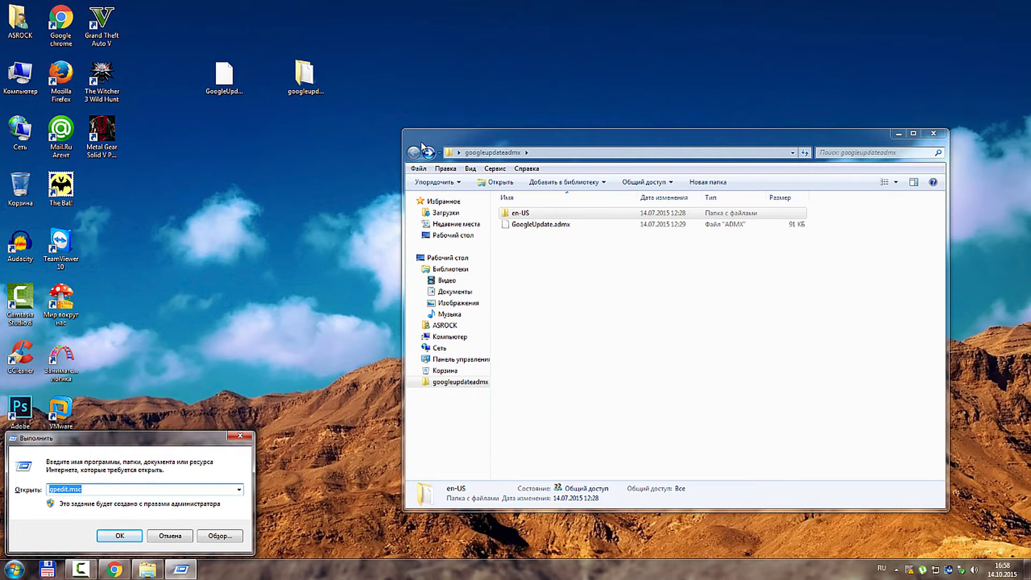
key(BackSpace)
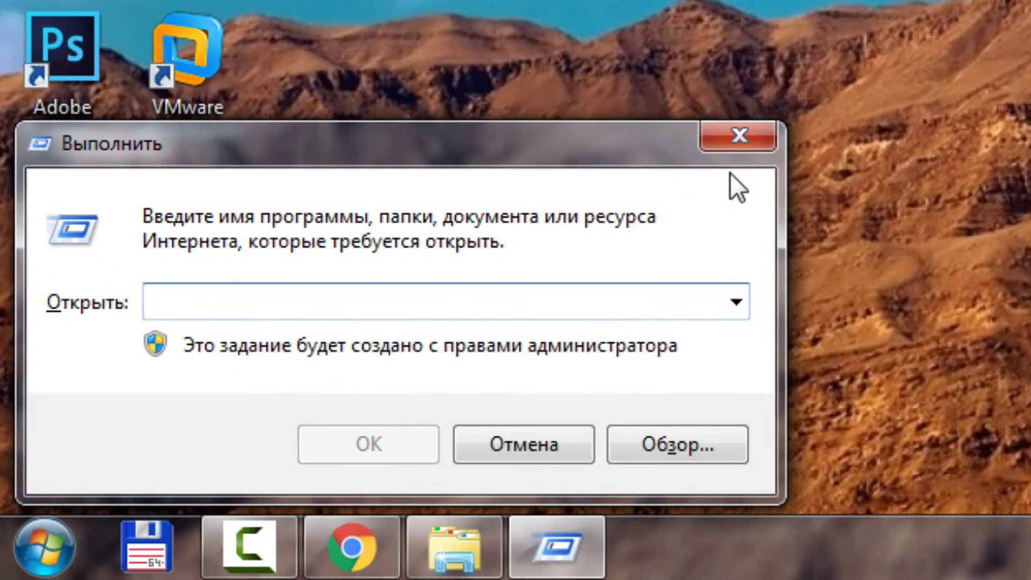
text(g)
key(Down)
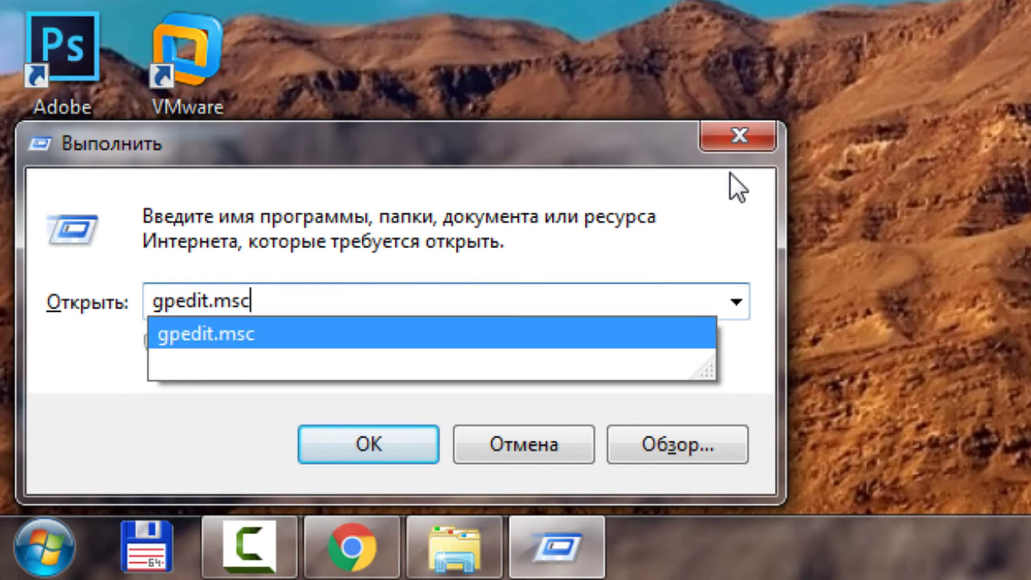
key(Return)
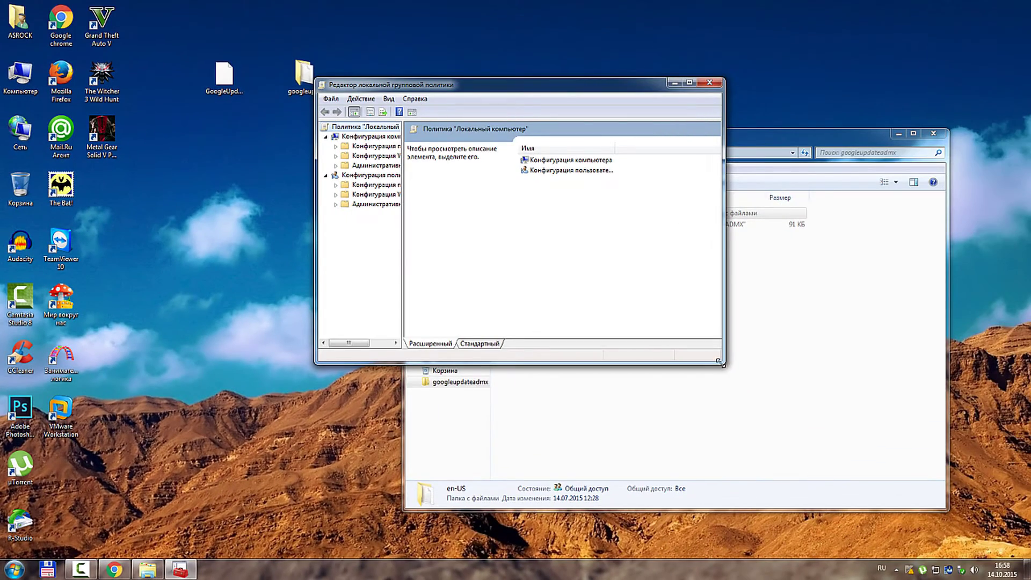
drag(720, 361, 830, 505)
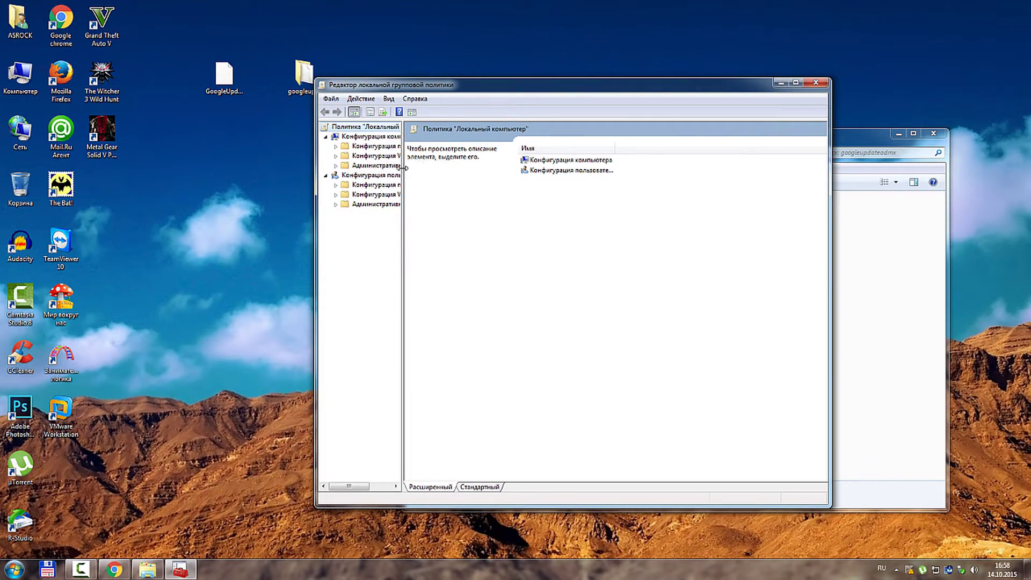
drag(404, 168, 467, 186)
- Open the template list for Administrative Templates under Computer Configuration and remove the existing chrome template
click(394, 137)
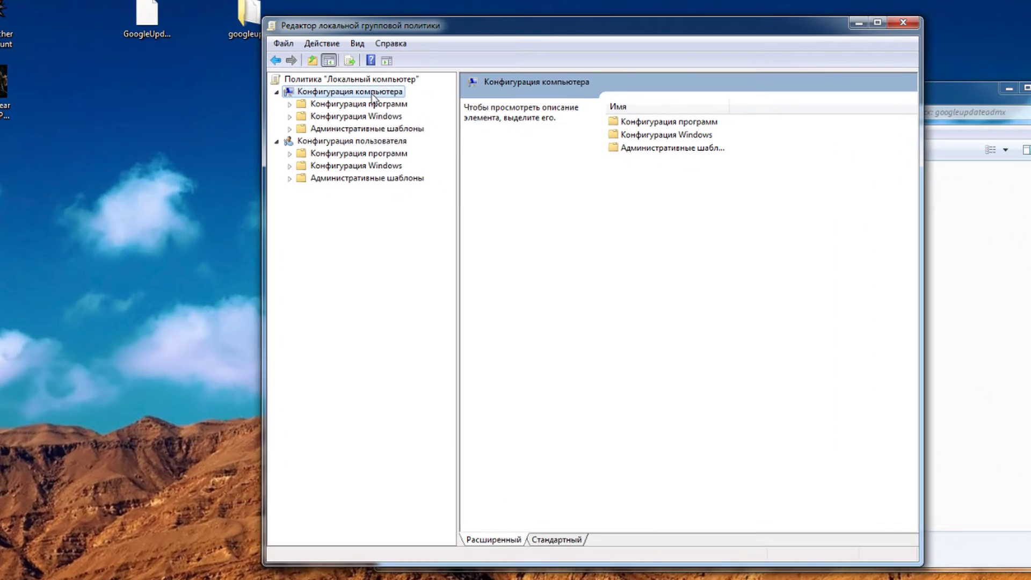
right_click(402, 141)
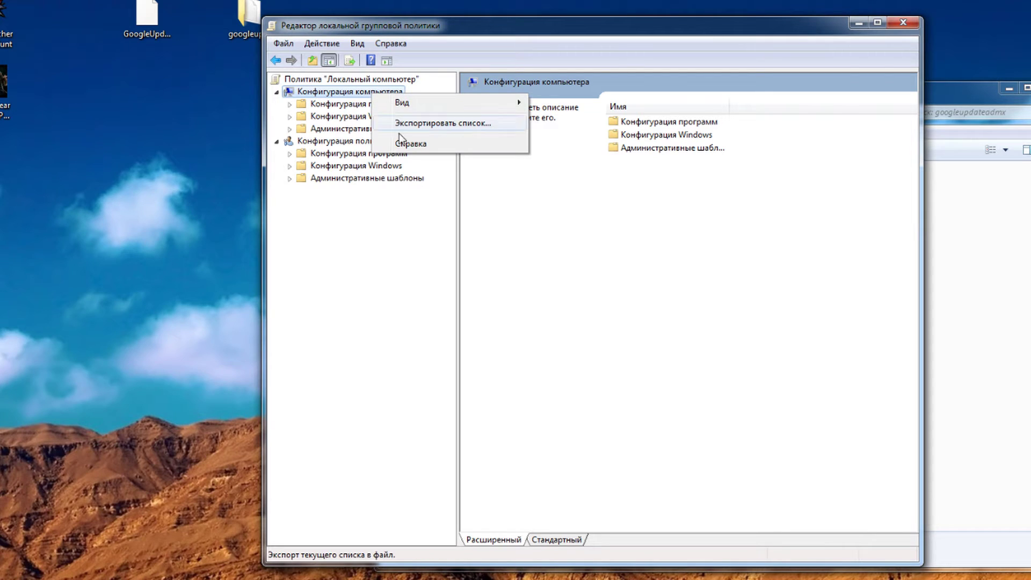
click(357, 142)
double_click(356, 130)
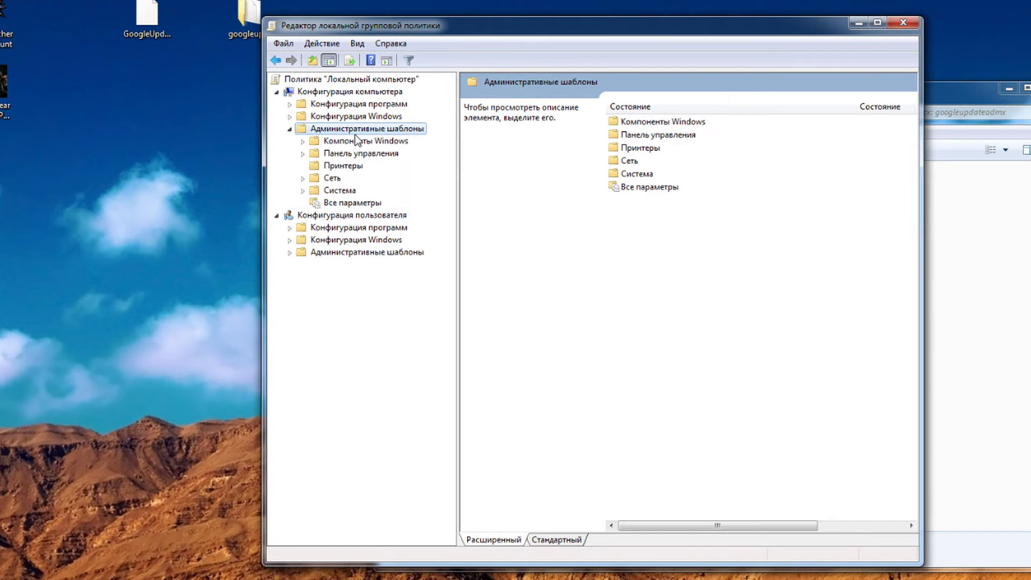
right_click(355, 135)
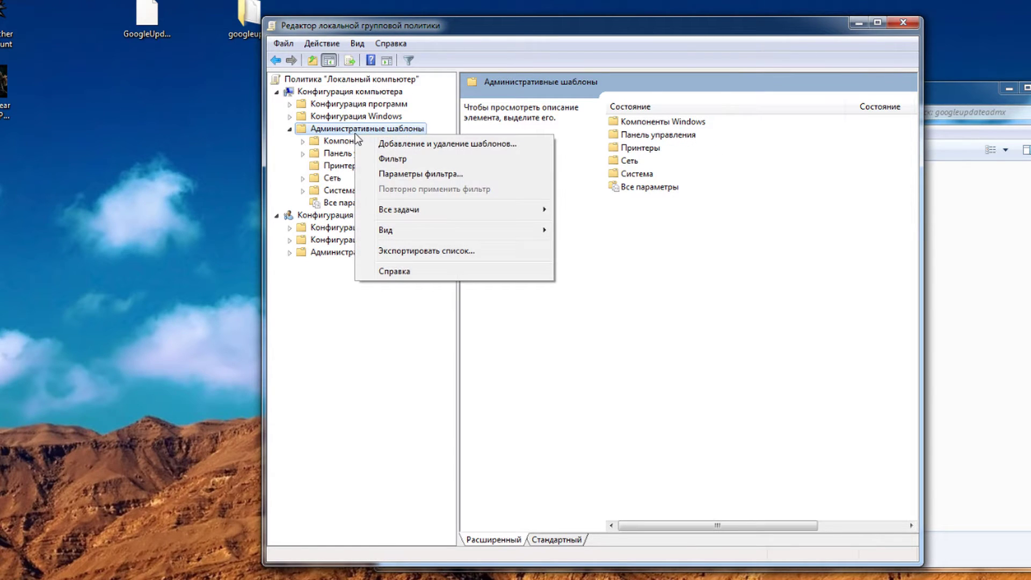
click(445, 146)
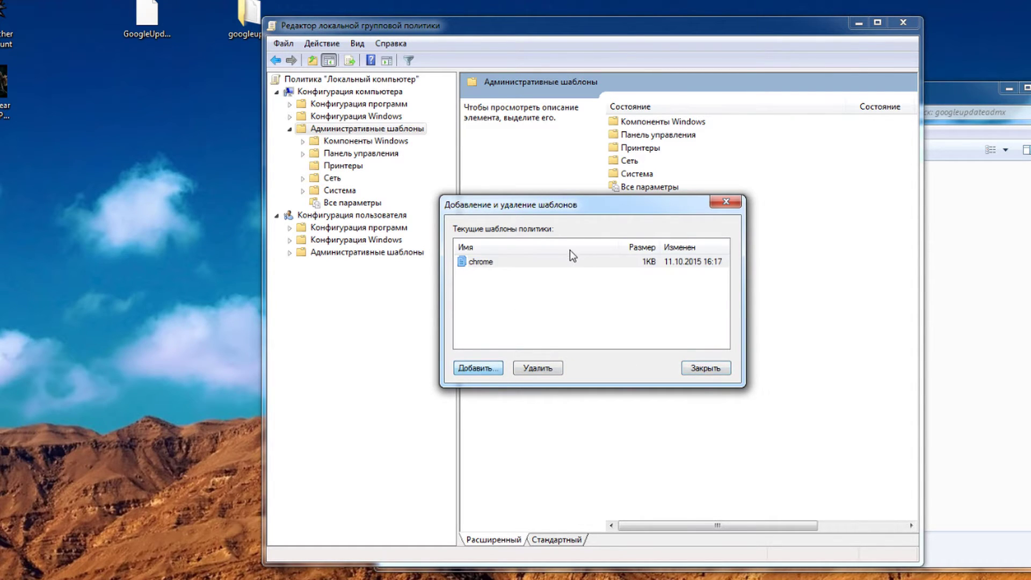
click(545, 368)
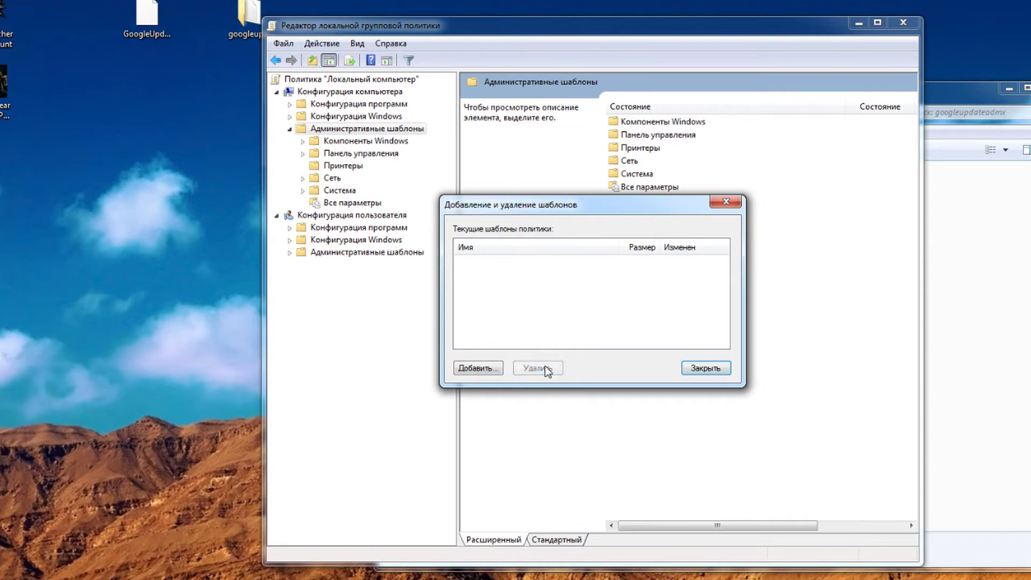
- Start adding a policy template and select GoogleUpdate.adm on the desktop
click(474, 368)
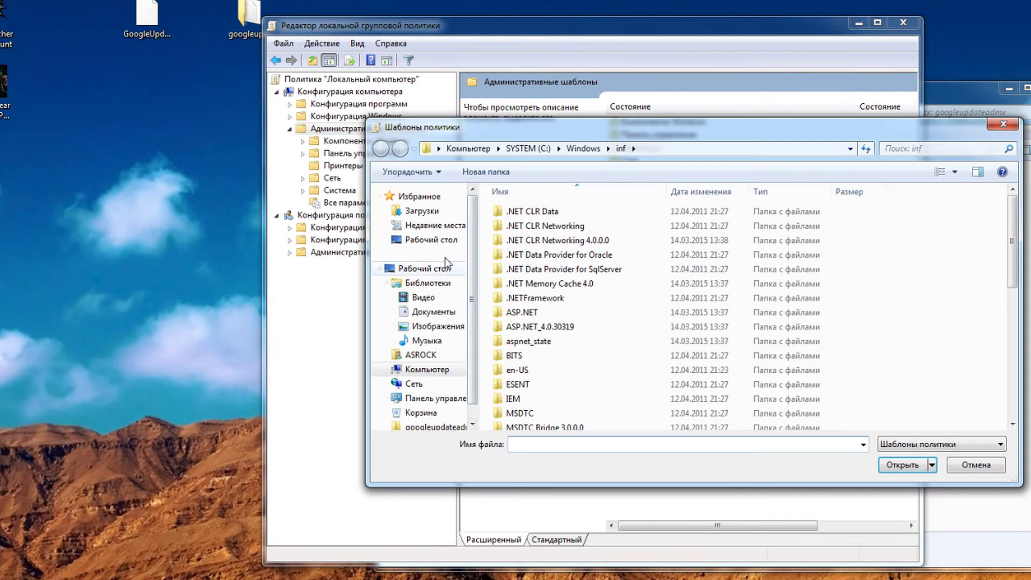
click(408, 240)
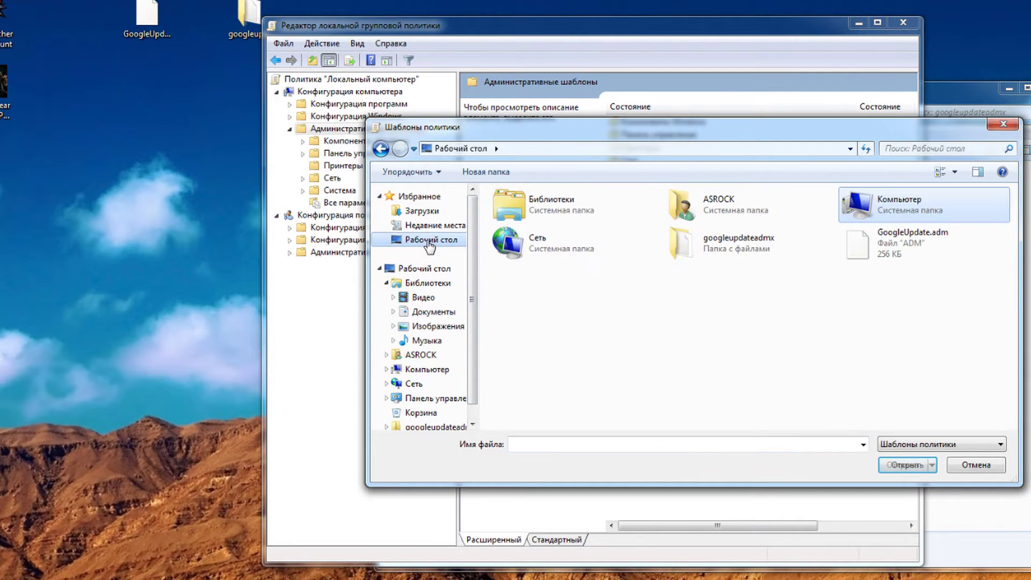
click(899, 248)
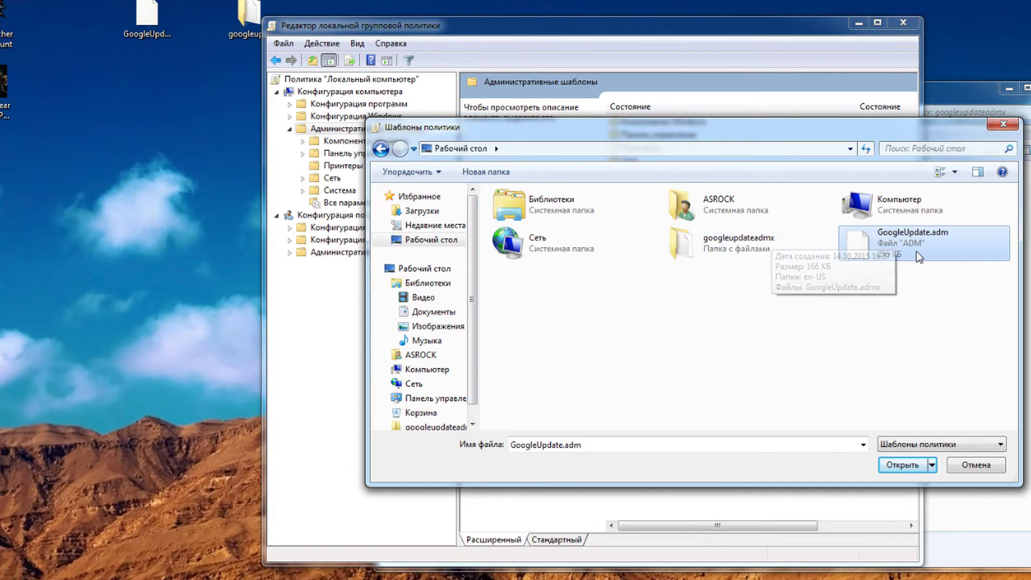
double_click(778, 248)
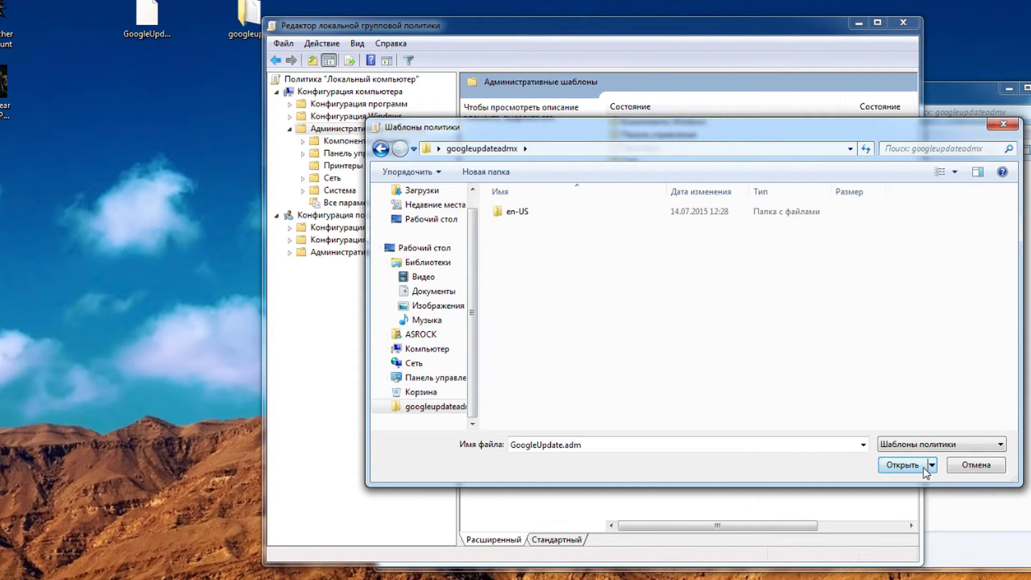
click(911, 449)
click(910, 448)
key(alt+Up)
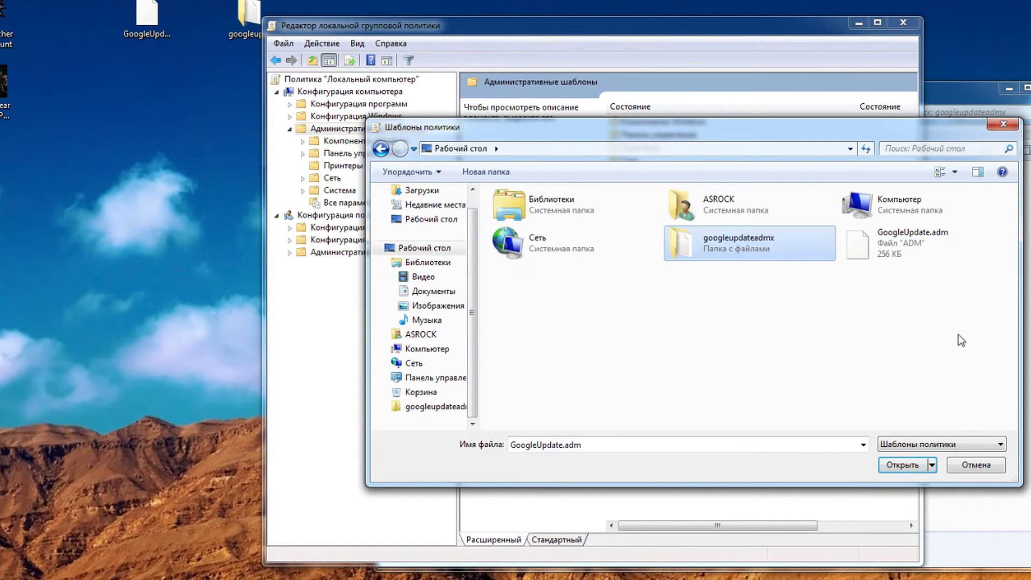
- Load GoogleUpdate.adm from the desktop as a policy template and close the template list
click(935, 258)
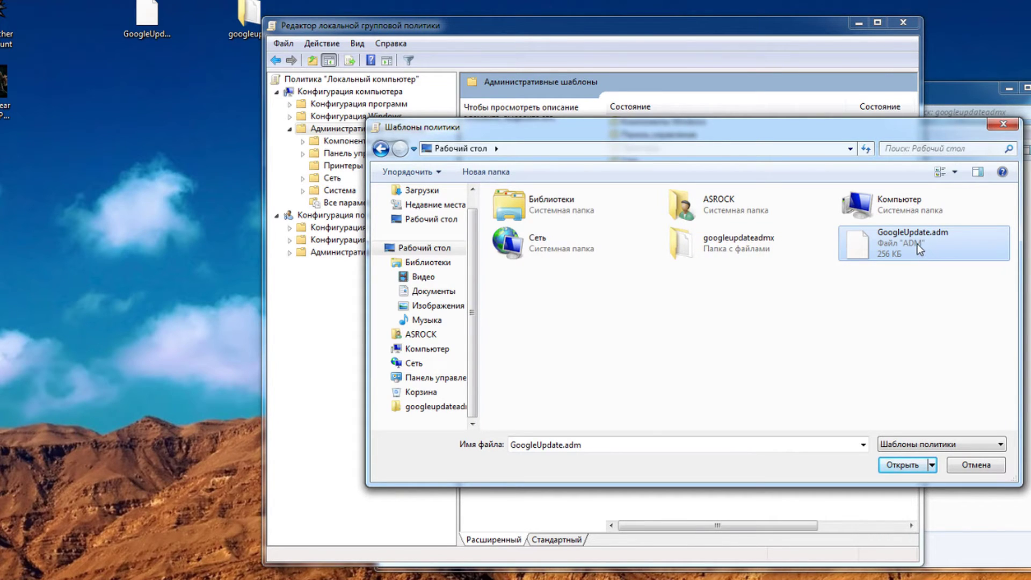
double_click(917, 244)
click(537, 262)
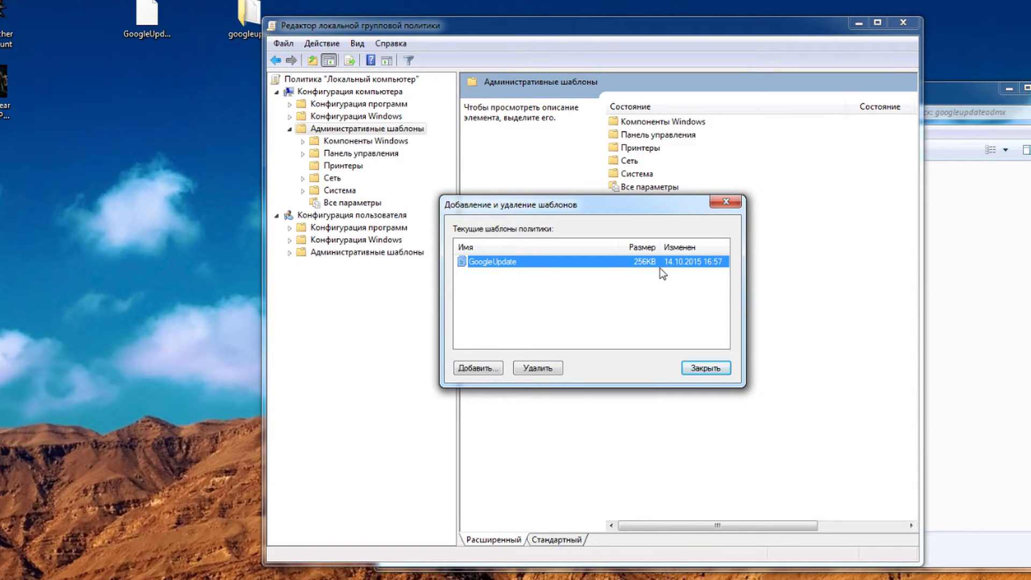
click(492, 368)
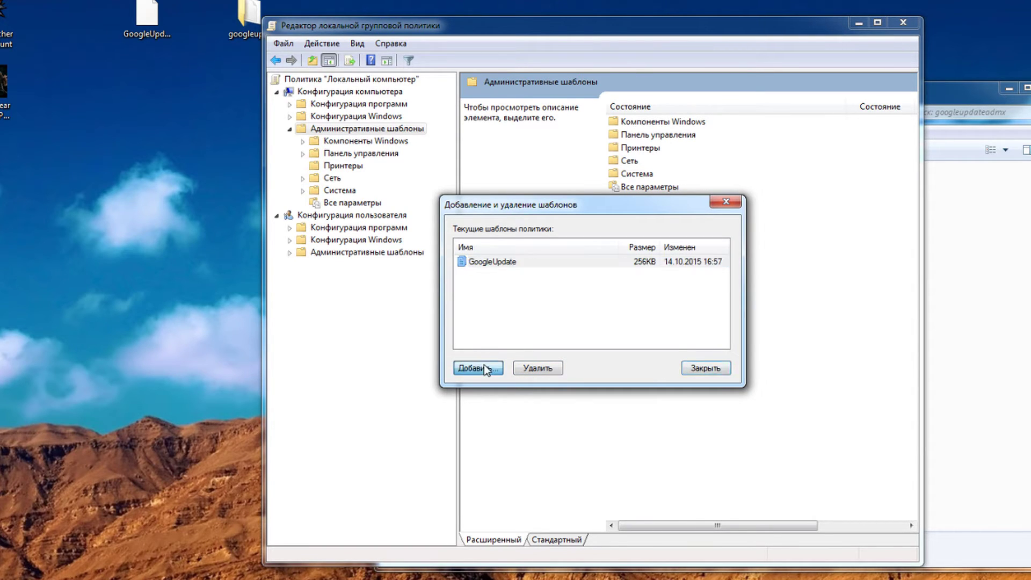
click(991, 463)
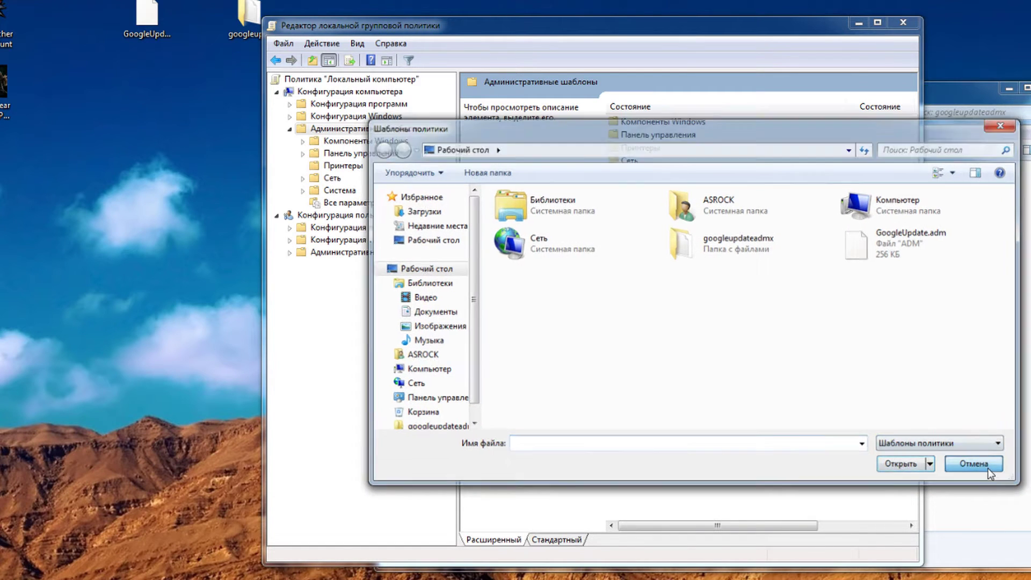
click(717, 373)
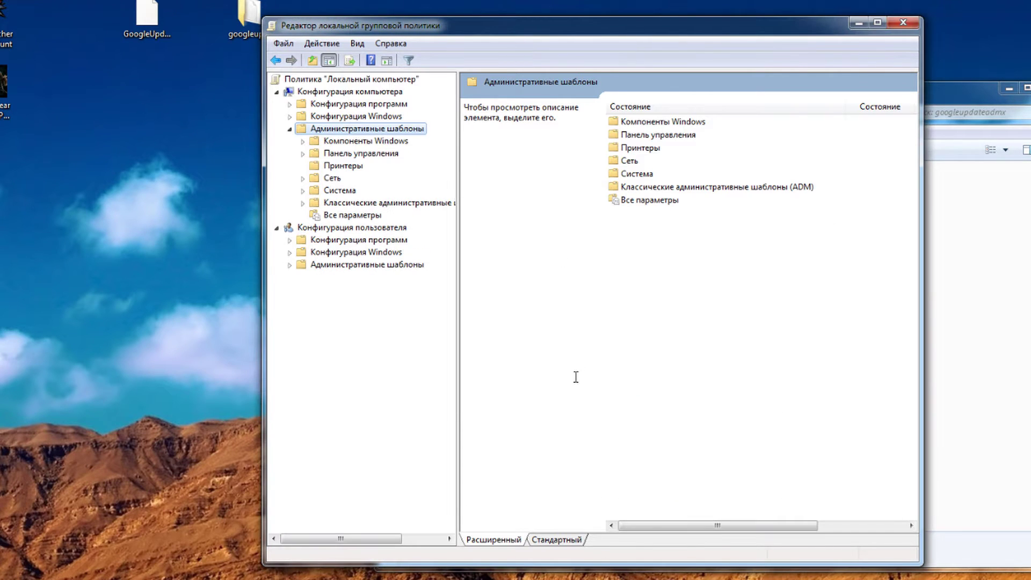
- Open the "Auto-update check period override" policy in the Preferences folder of Google Update under the classic administrative templates (ADM)
click(340, 216)
double_click(339, 204)
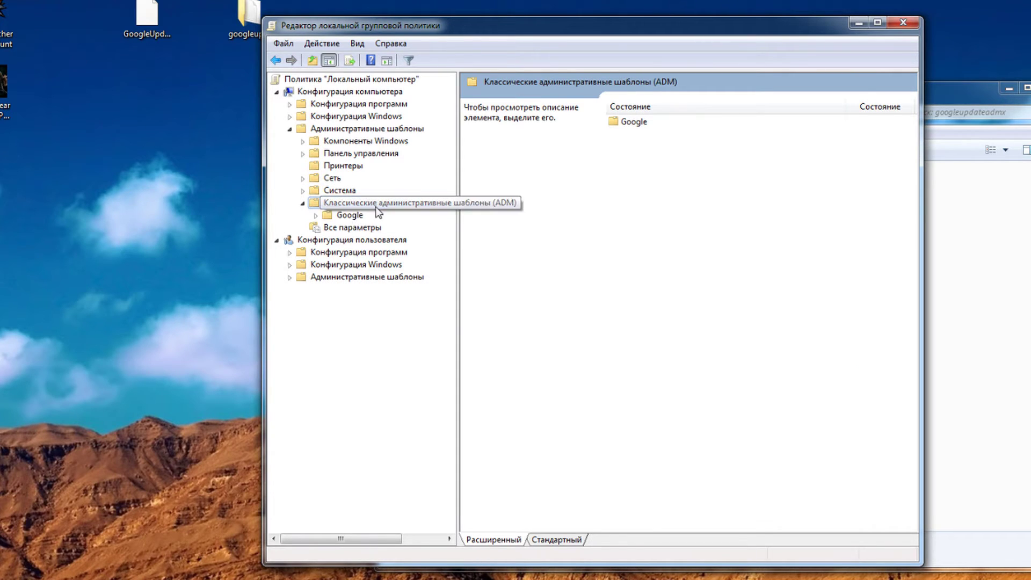
double_click(359, 216)
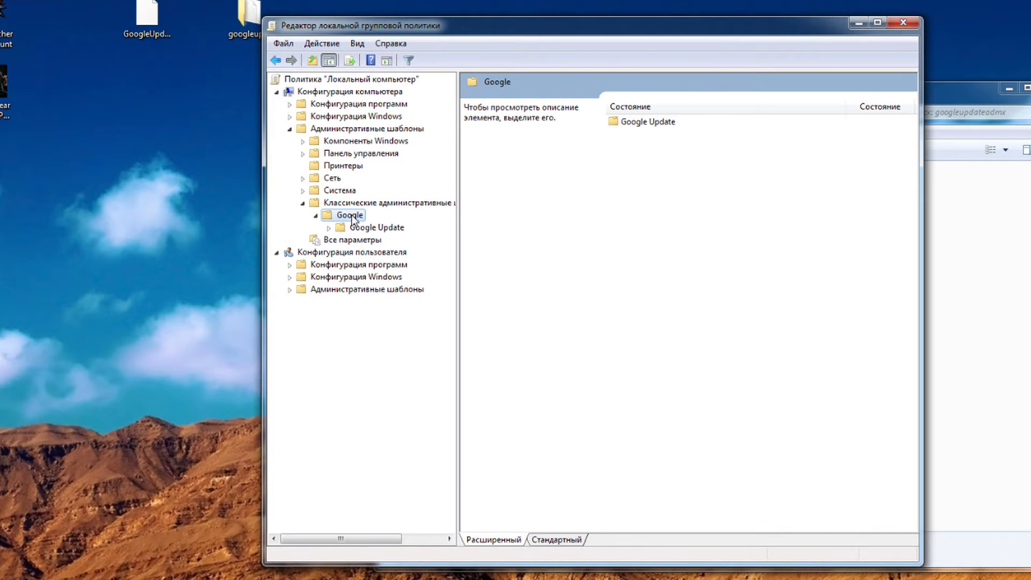
double_click(361, 226)
click(377, 241)
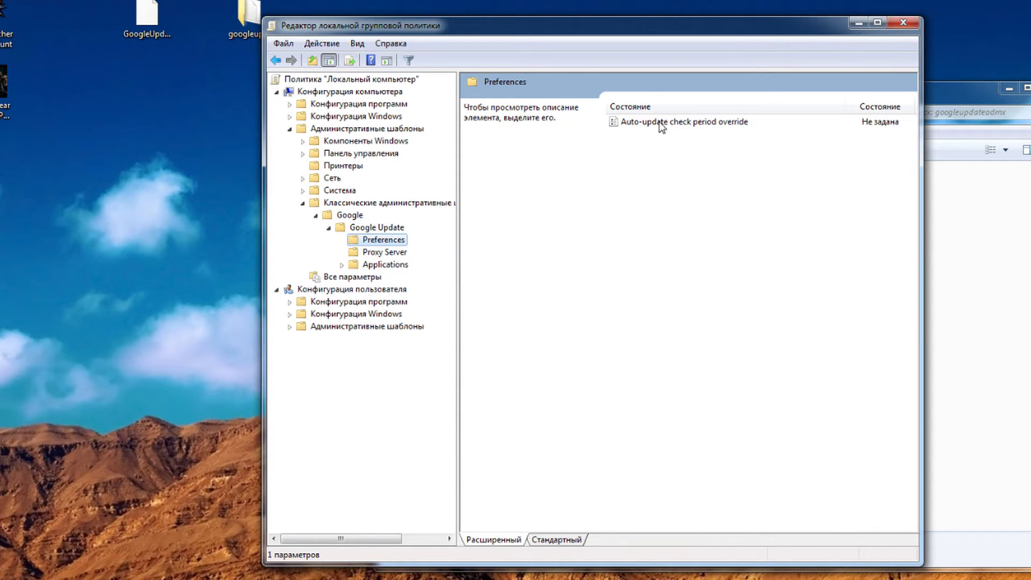
click(630, 122)
double_click(736, 123)
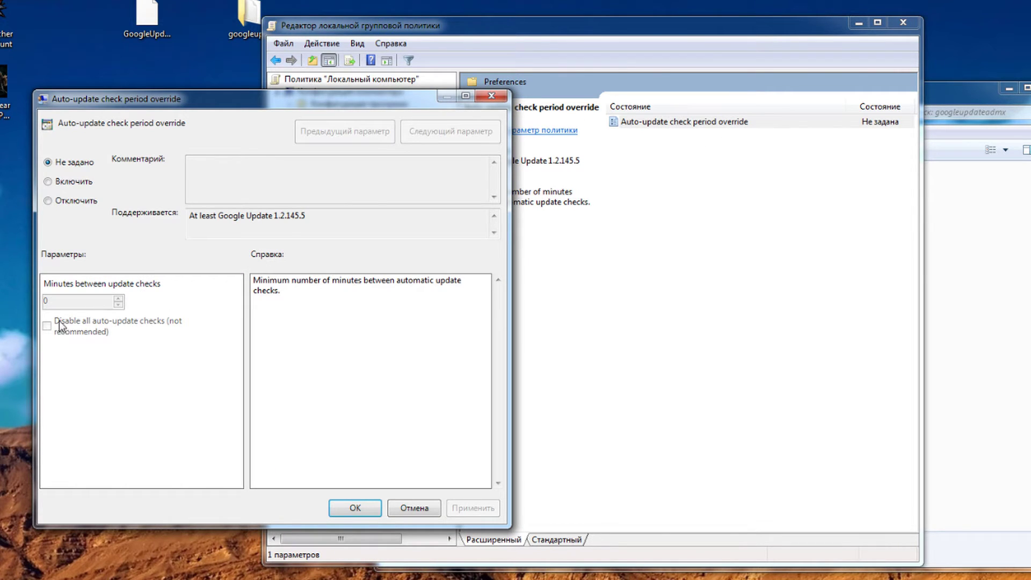
- Set the Auto-update check period override policy to disabled (Отключить) and apply it
click(51, 201)
drag(325, 215, 81, 235)
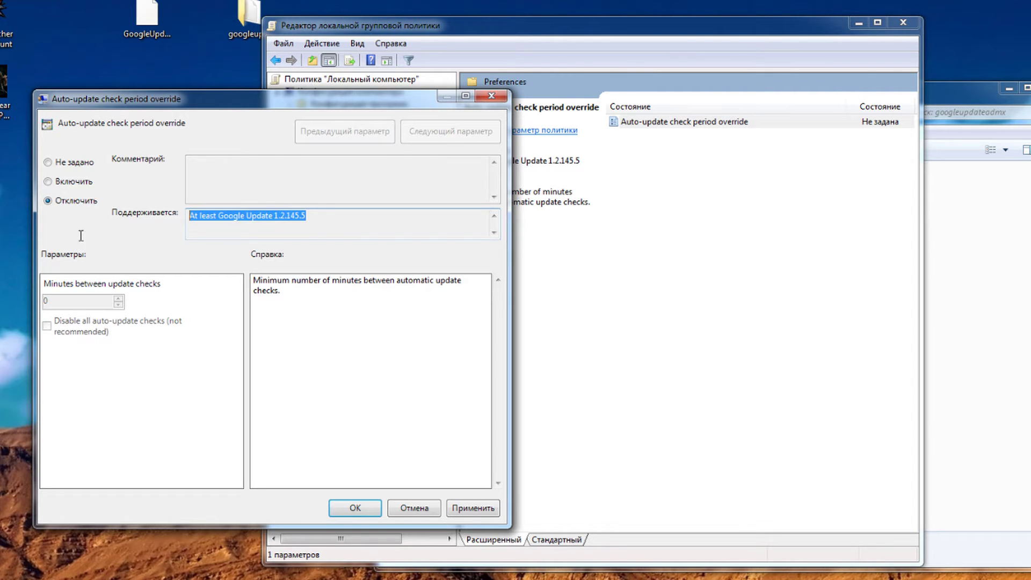
click(472, 508)
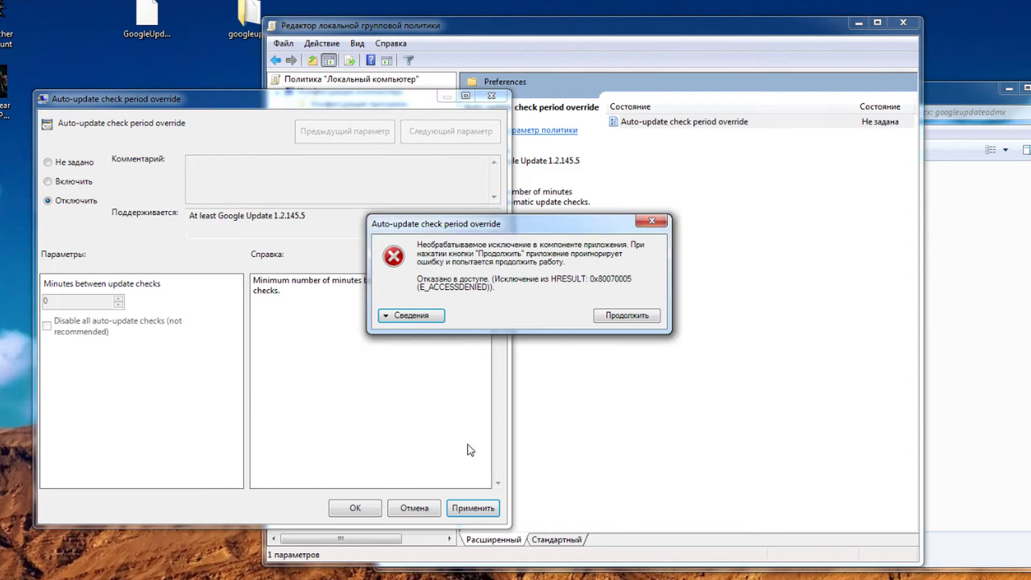
click(610, 315)
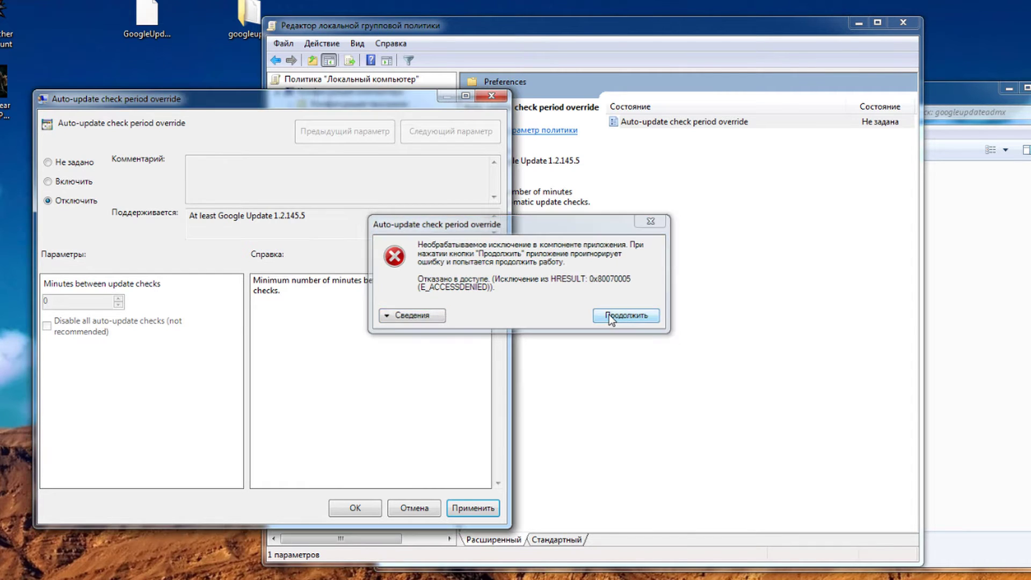
click(467, 507)
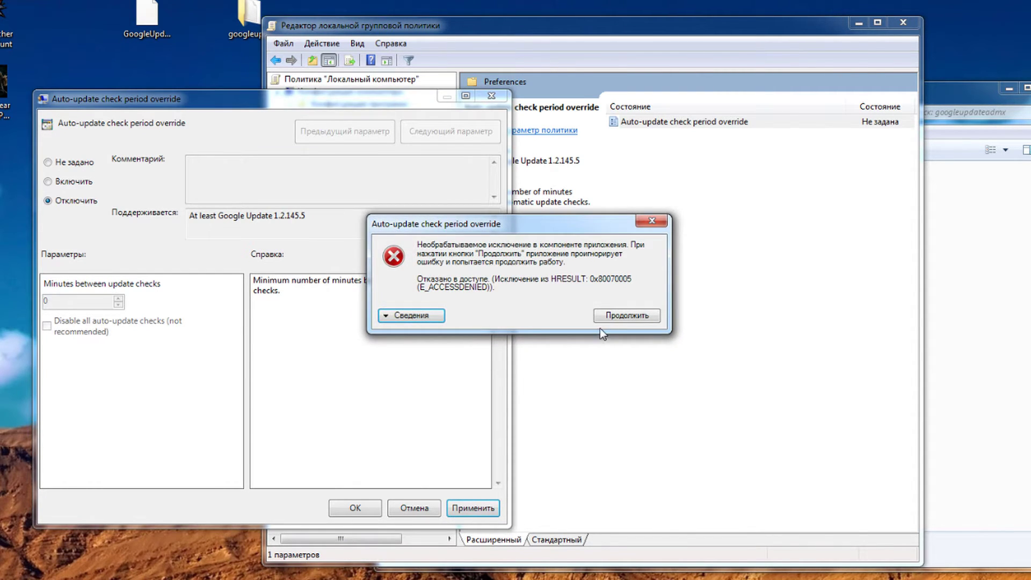
click(602, 318)
click(338, 508)
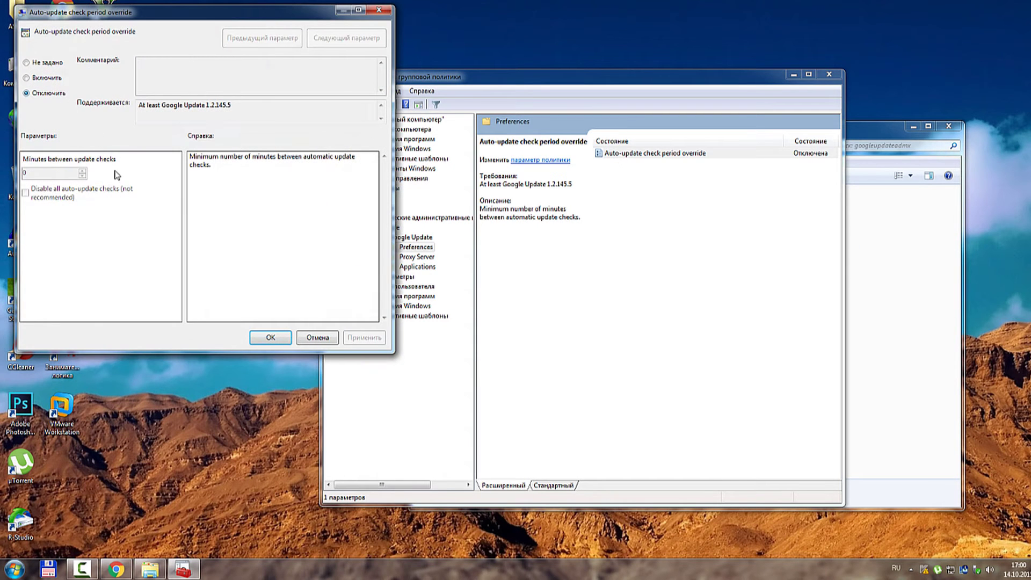
- Reopen the Auto-update check period override policy to check its saved state, and close it without changes
click(270, 337)
double_click(690, 156)
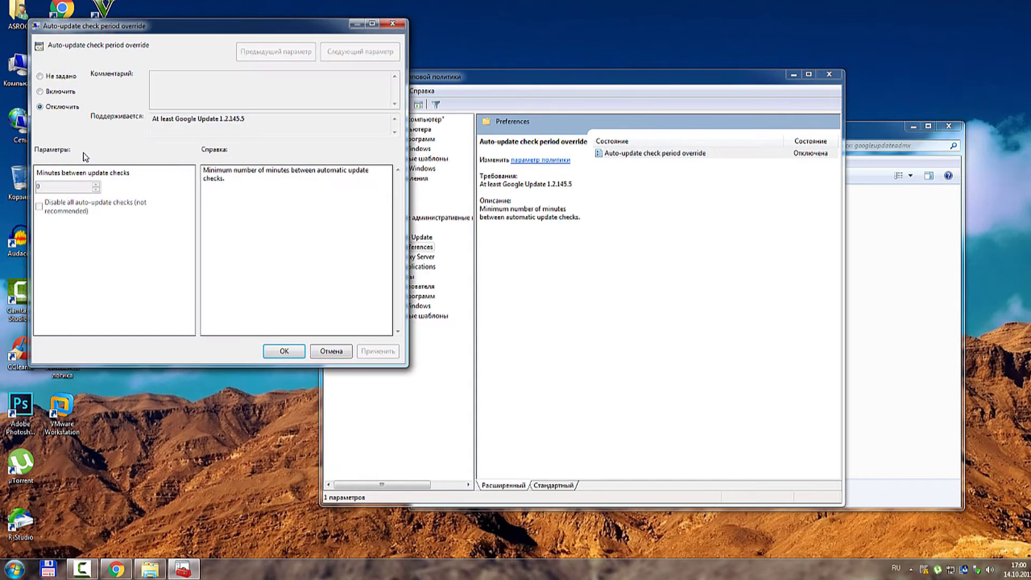
click(333, 351)
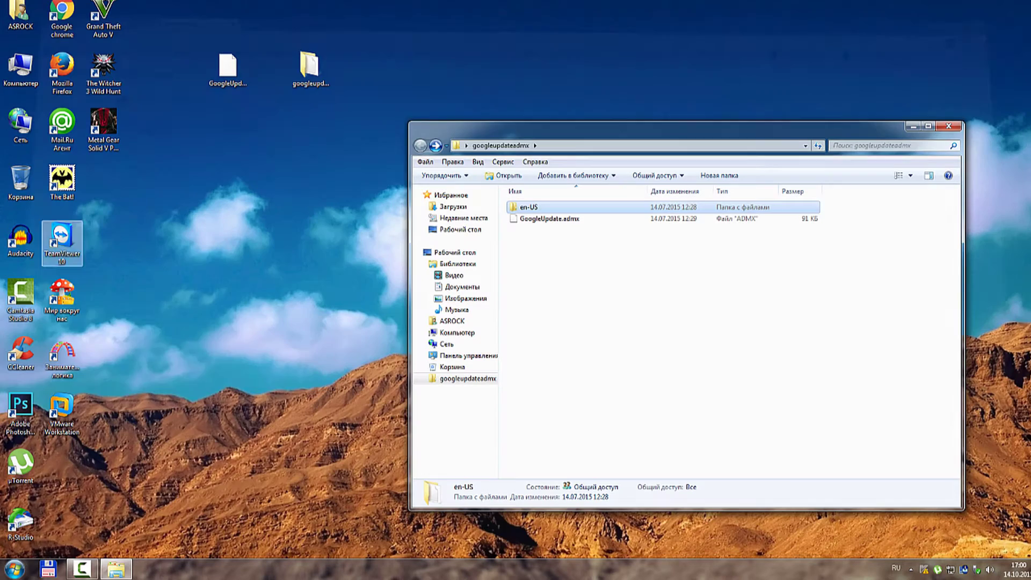
- Uninstall Google Chrome in Programs and Features, keeping the browsing data, and close the windows left open by the removal
click(14, 568)
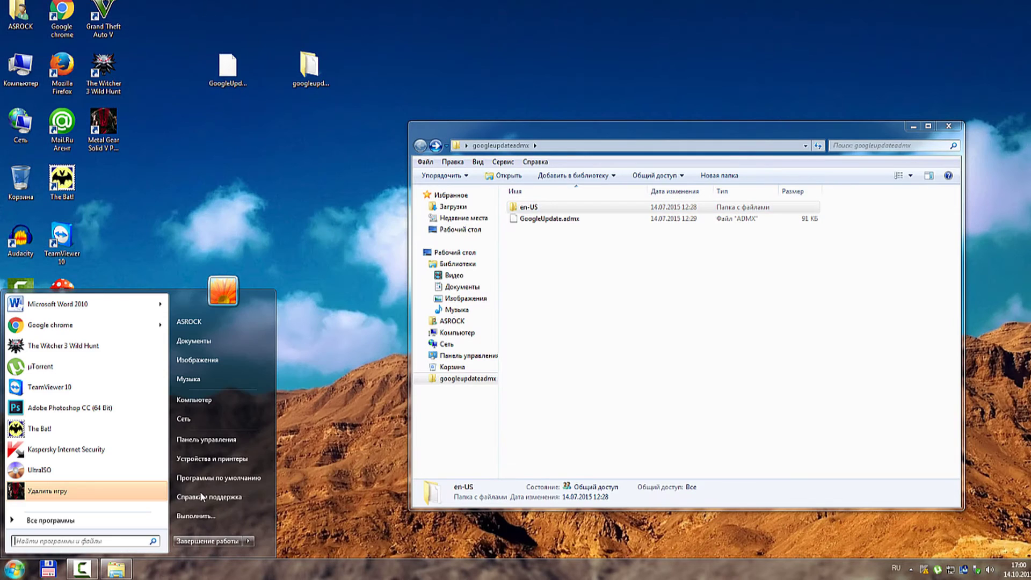
click(215, 442)
click(400, 340)
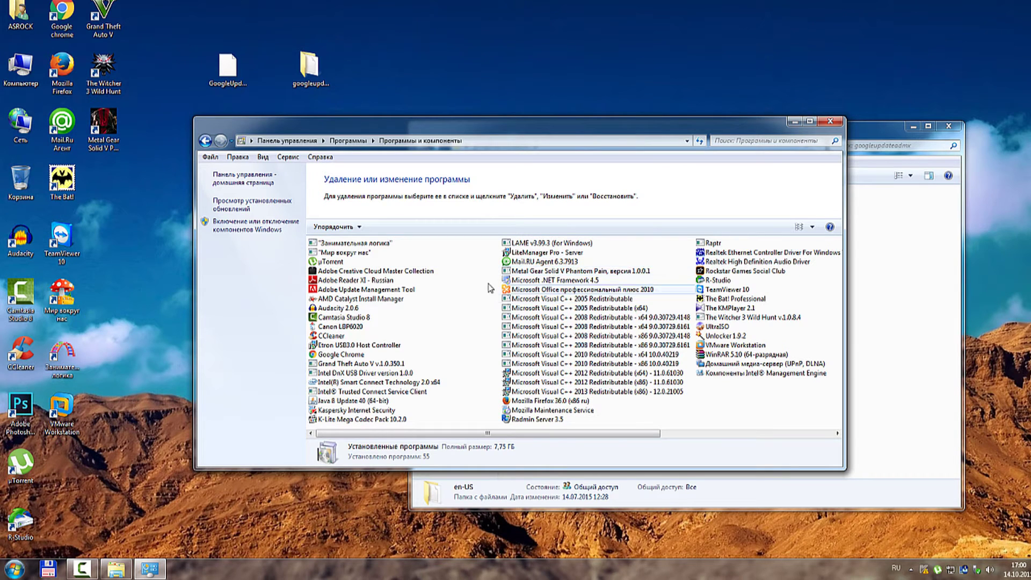
double_click(344, 354)
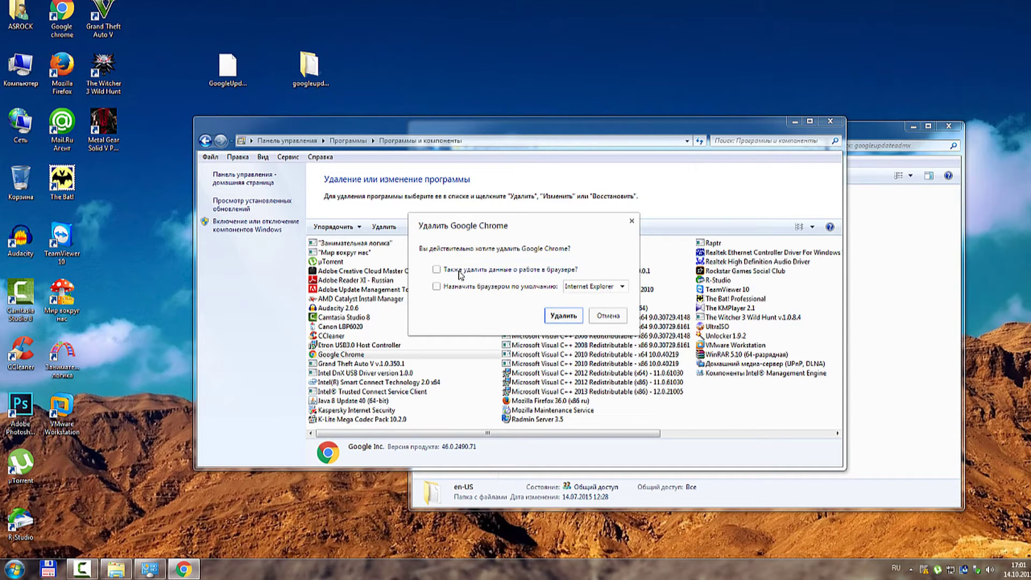
click(563, 315)
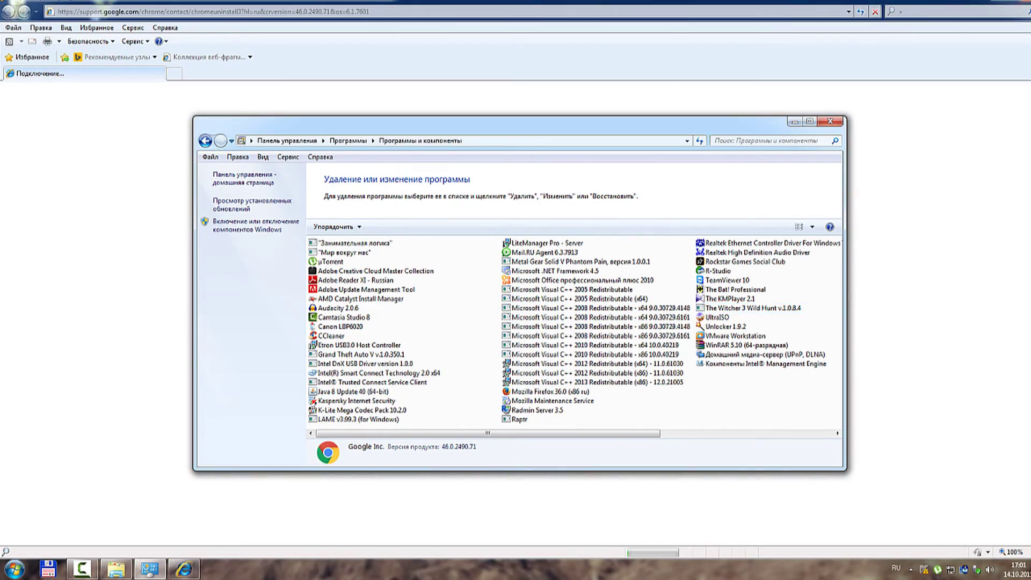
key(alt+F4)
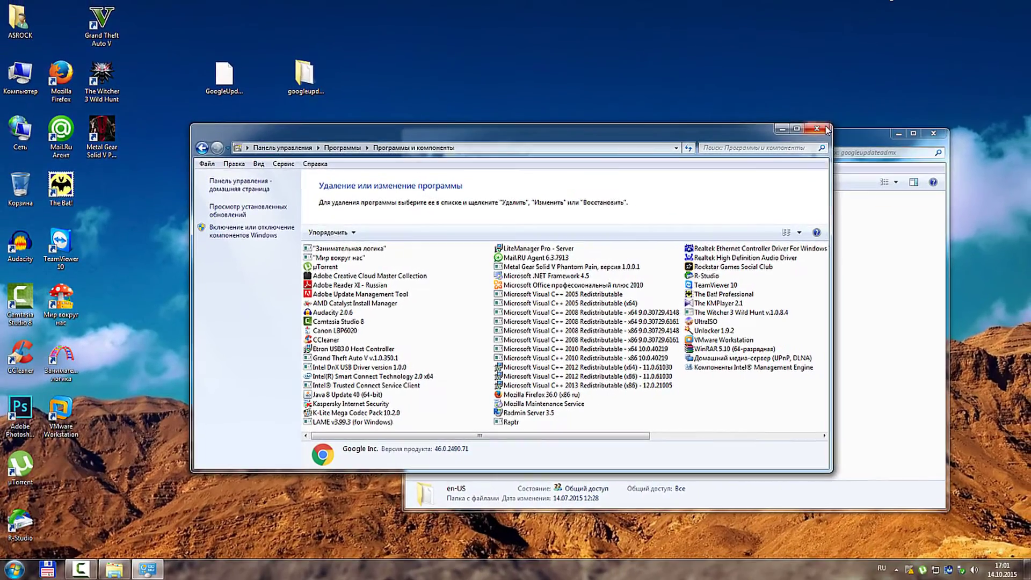
click(825, 129)
- Install Chrome by running ChromeStandalone 44.0.2403.89.exe from drive D:, and minimise the browser window that opens
click(694, 350)
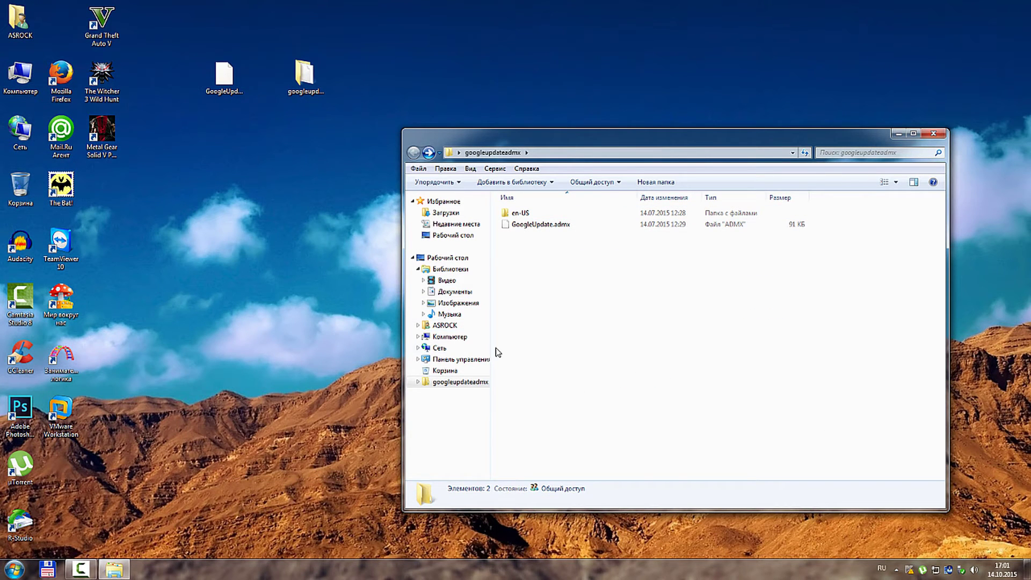
click(450, 337)
double_click(647, 258)
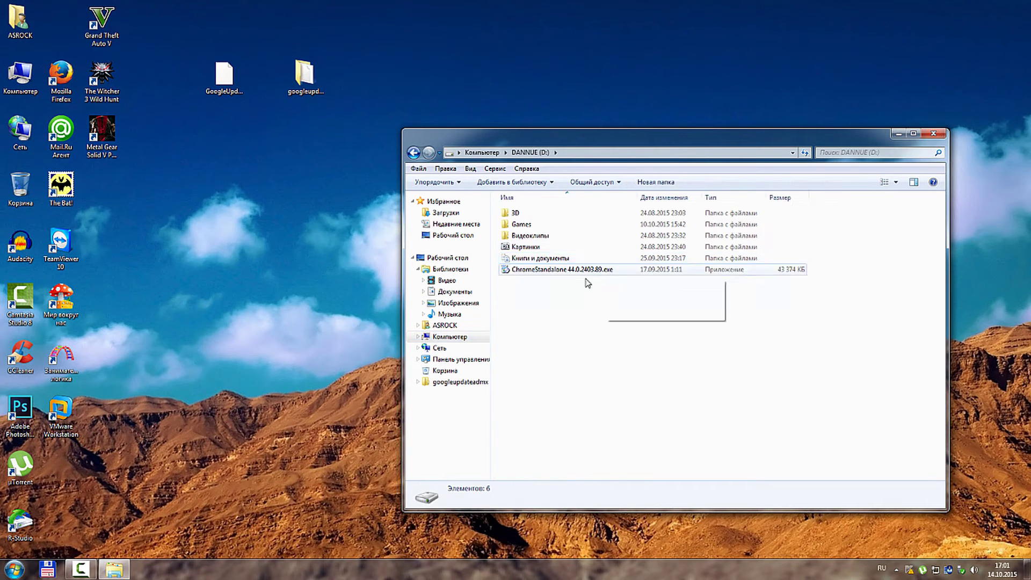
click(548, 270)
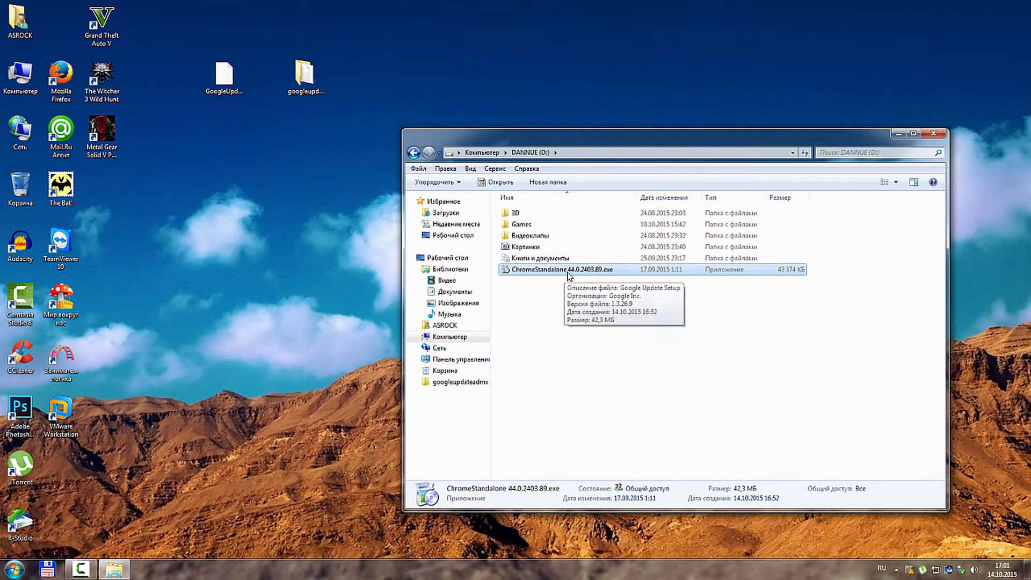
right_click(543, 272)
click(573, 289)
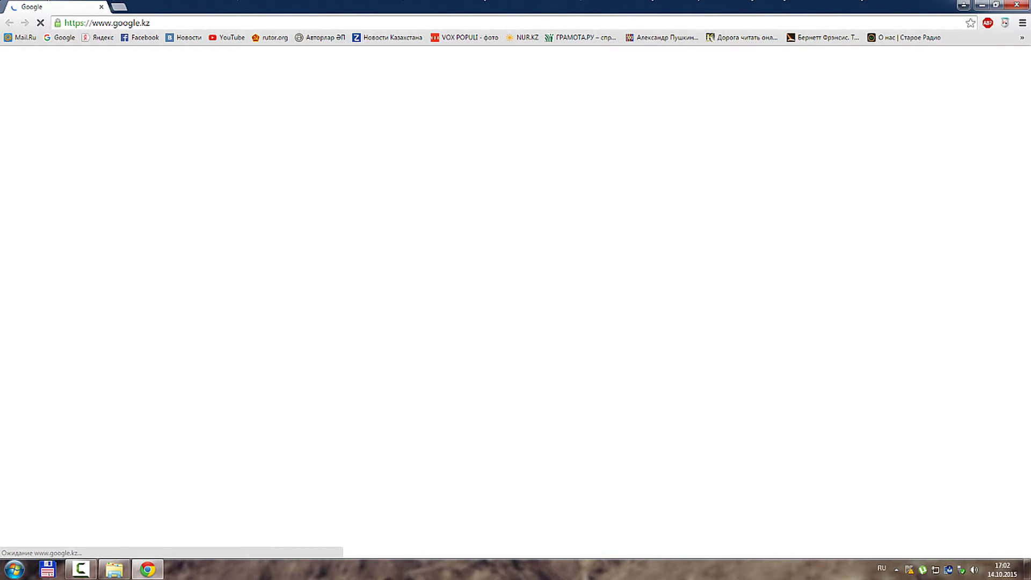
click(982, 5)
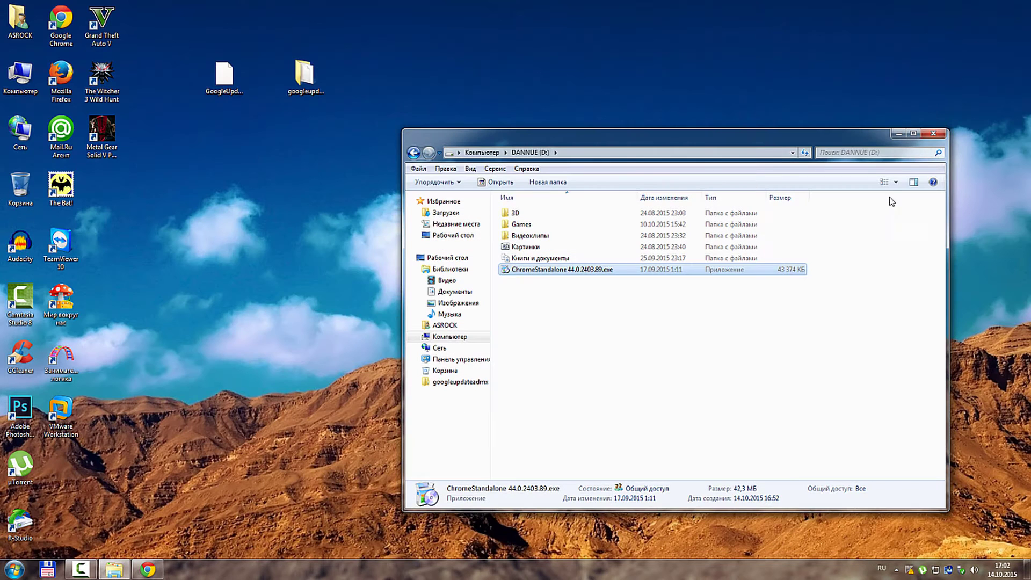
- Delete the ChromeStandalone 44.0.2403.89.exe installer from drive D: and close the folder window
drag(718, 312, 607, 274)
key(Delete)
key(Return)
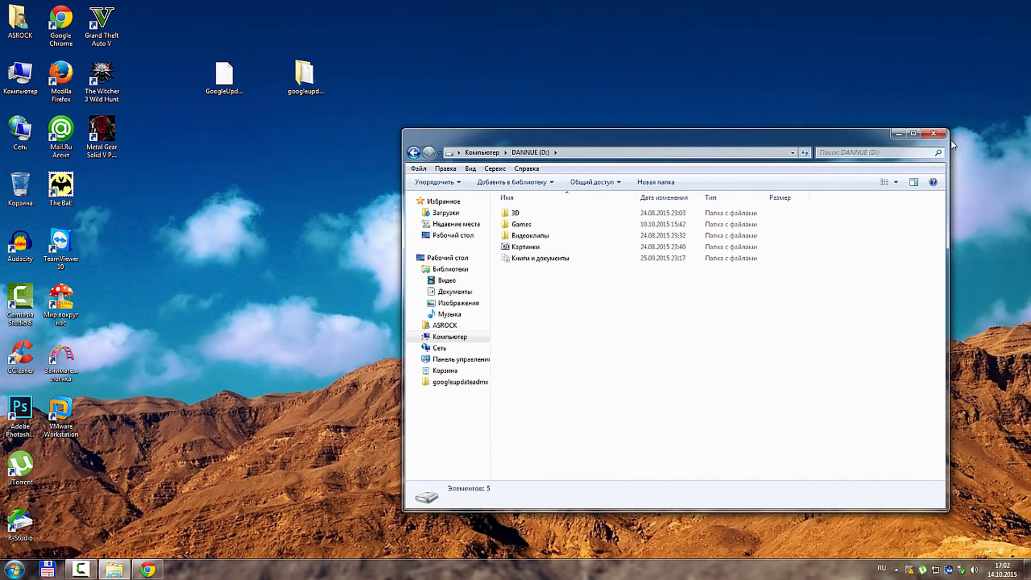
click(933, 133)
- Switch to Chrome, view its version and update status on the About page, and close the browser
click(114, 569)
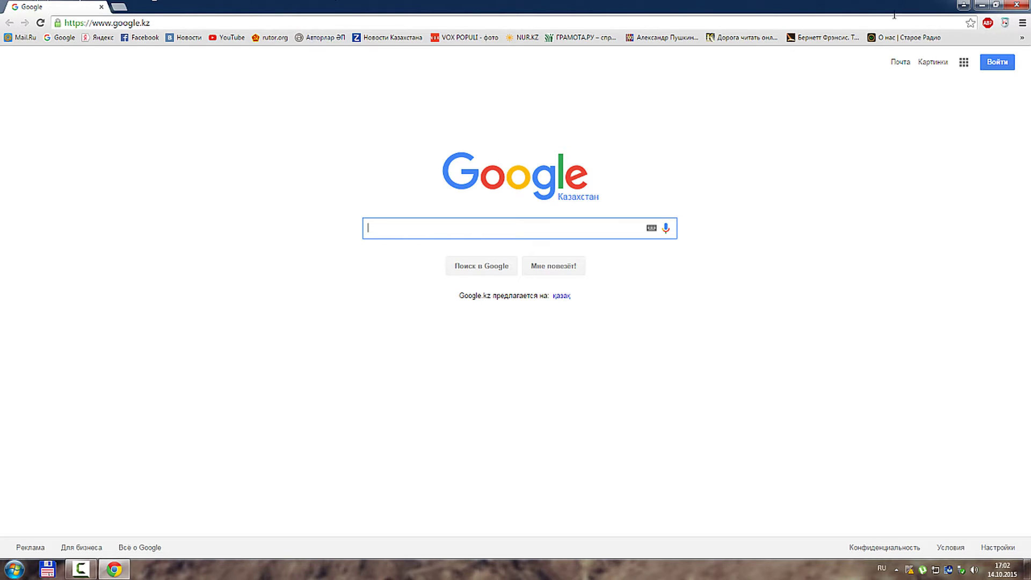
click(1023, 22)
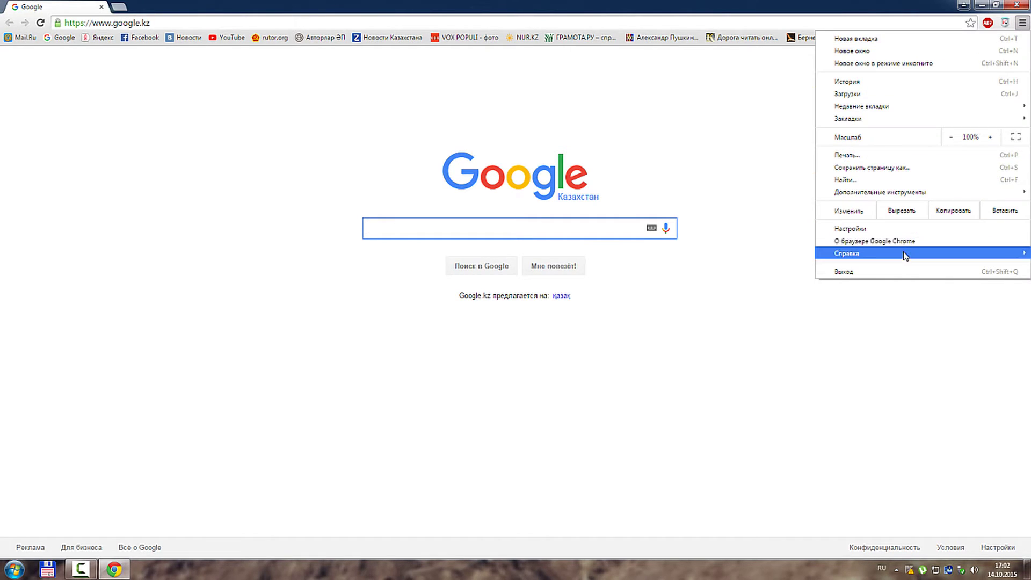
mouse_move(906, 255)
click(859, 241)
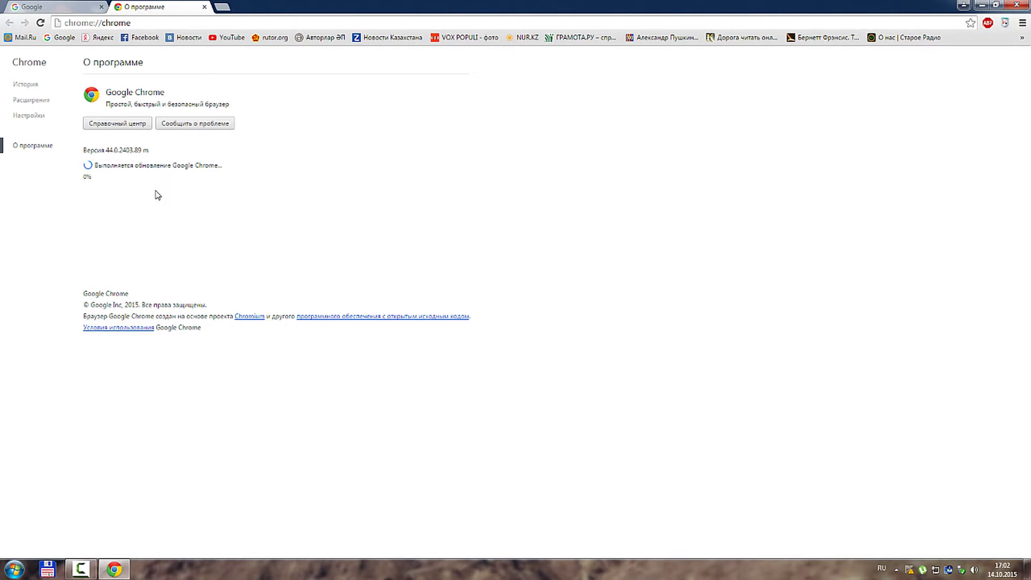
key(alt+F4)
- Open the file location of the desktop Chrome shortcut and go to the Google\Update folder in Program Files (x86)
click(60, 21)
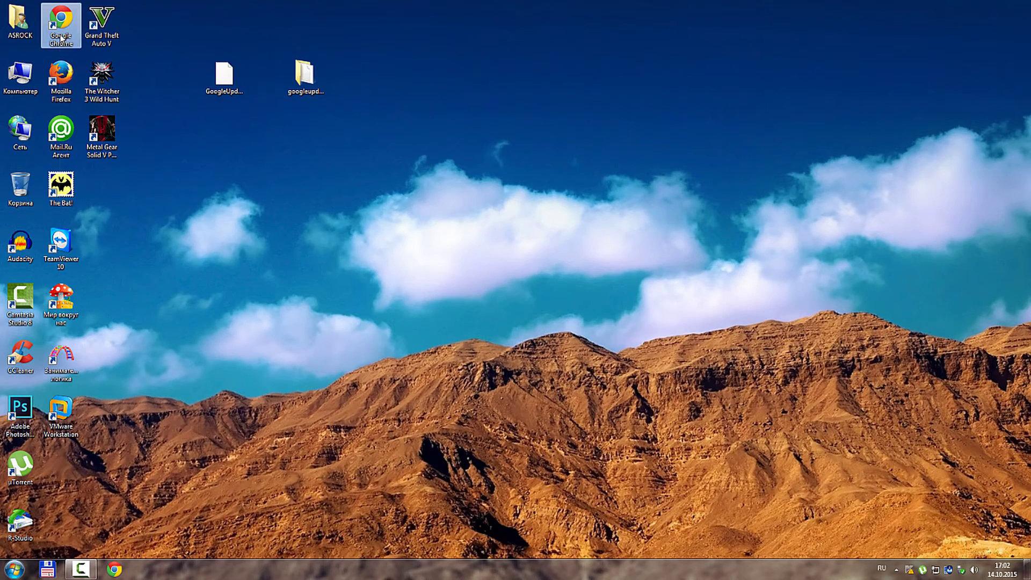
right_click(57, 24)
click(97, 68)
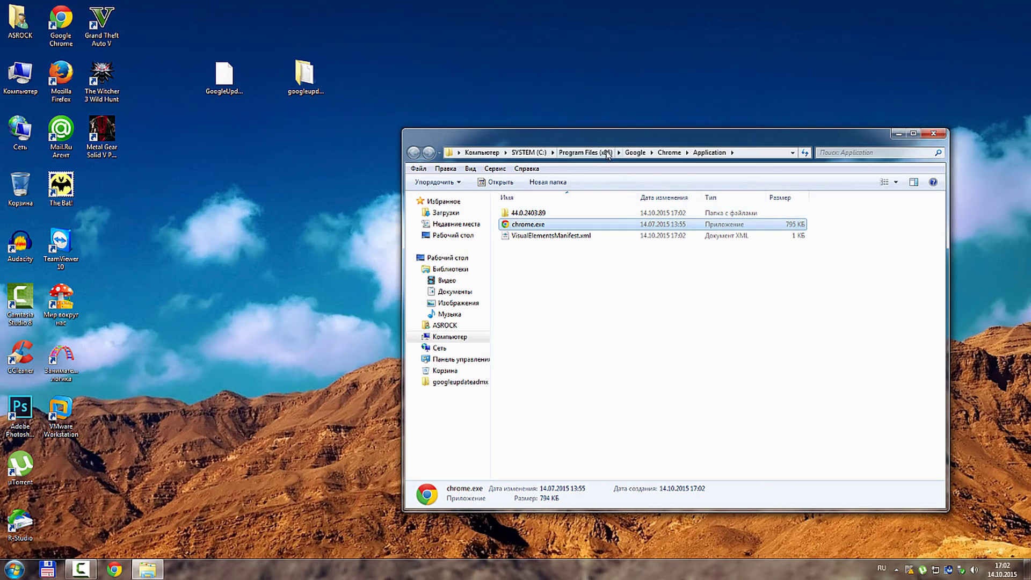
click(618, 152)
click(639, 231)
double_click(562, 237)
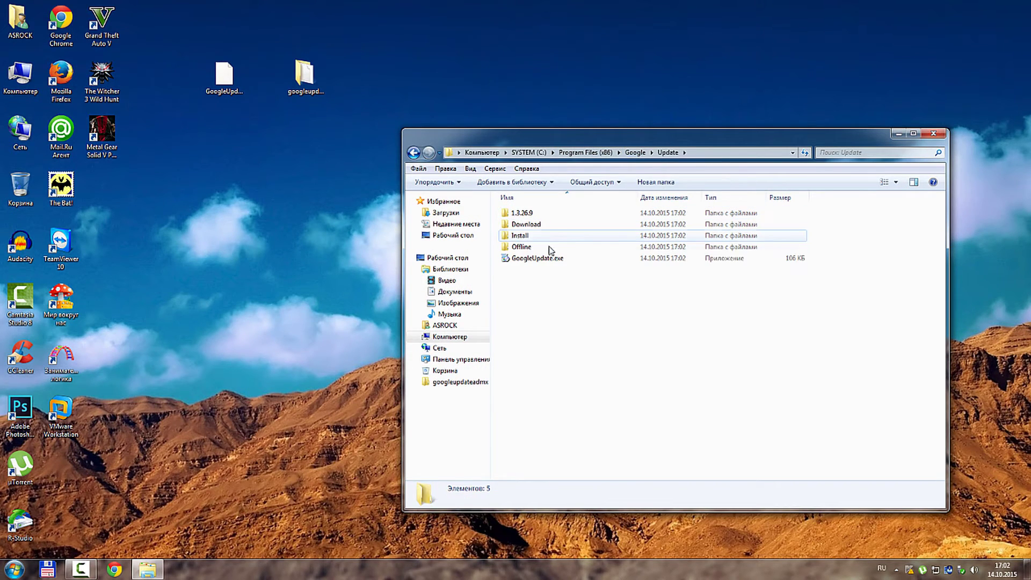
- Delete GoogleUpdate.exe from the Google\Update folder, retrying the deletion if needed, and close the folder window
click(553, 258)
key(Delete)
key(Return)
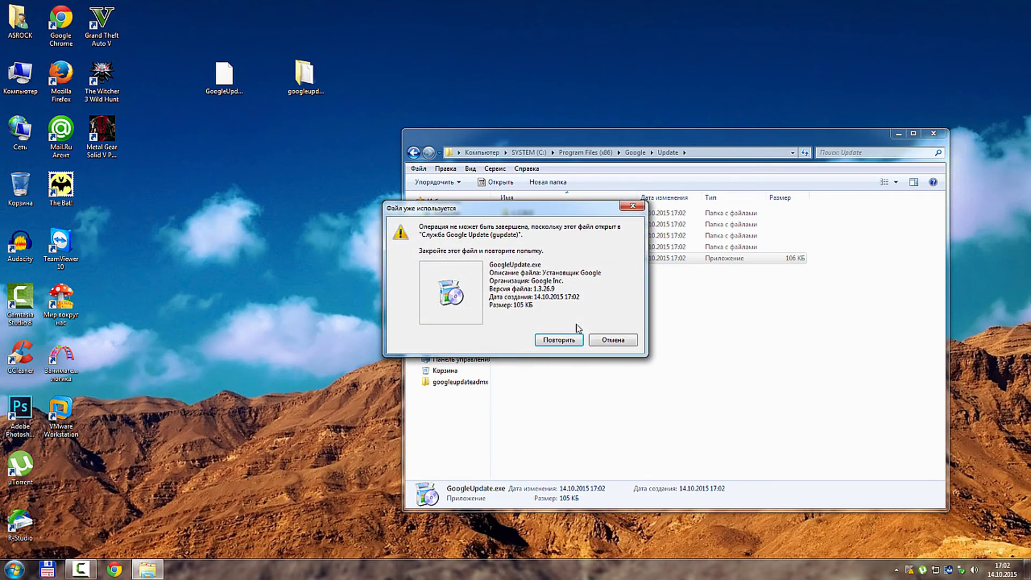
click(592, 340)
drag(578, 297, 522, 261)
key(Delete)
key(Return)
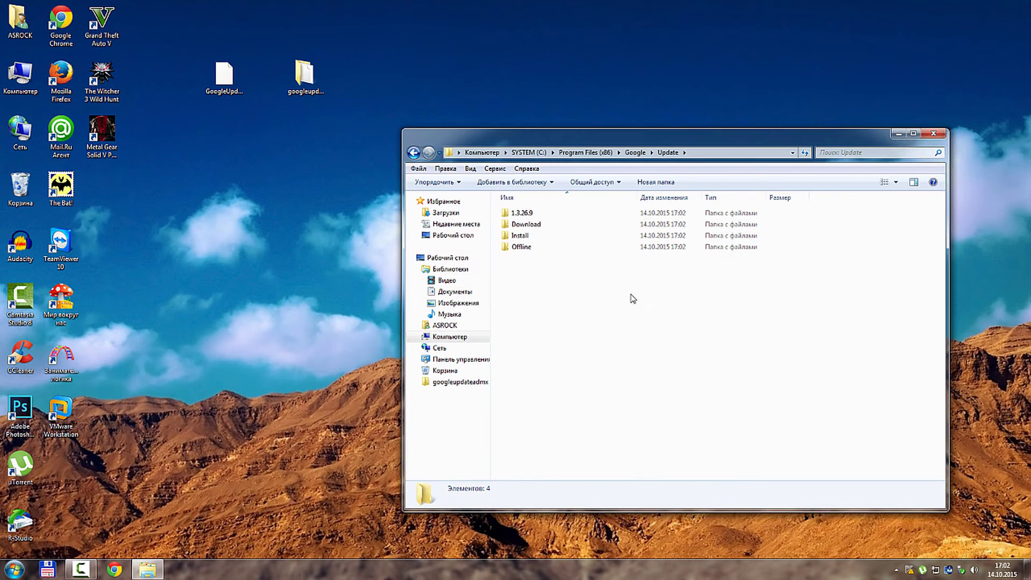
click(931, 135)
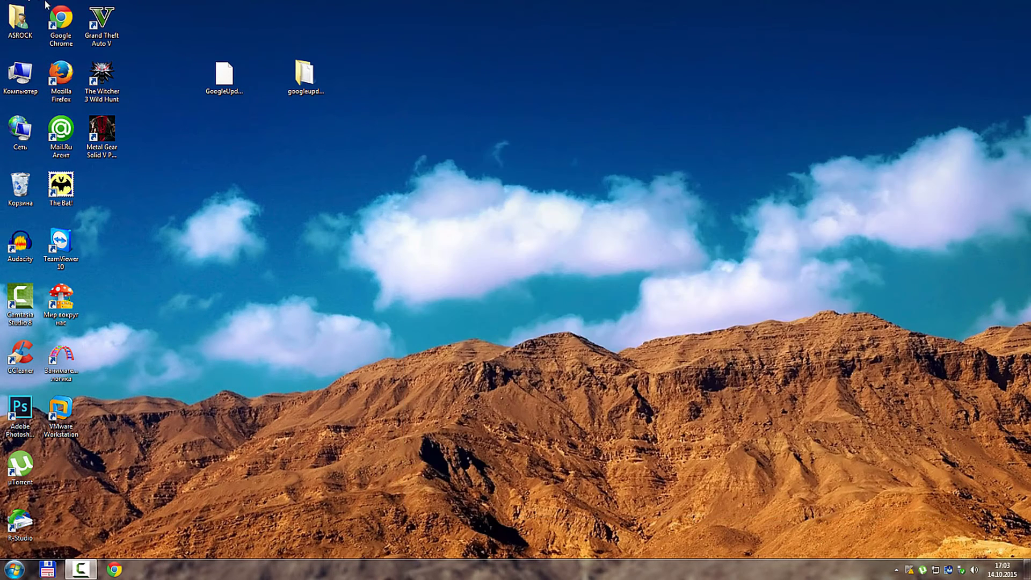
- Launch Chrome, check for updates on its About page with the window maximised, and open a new tab
double_click(60, 21)
click(1023, 24)
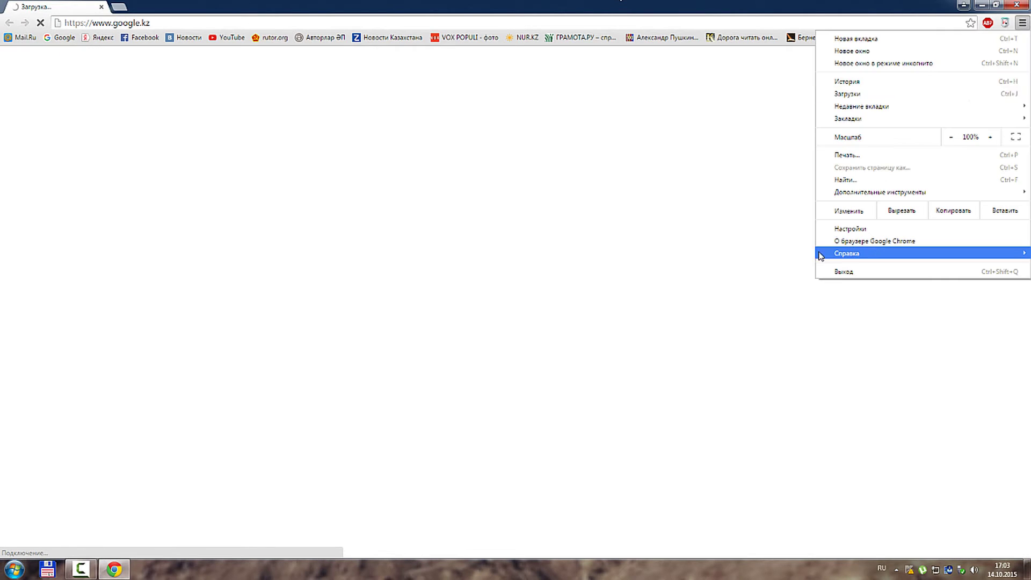
click(870, 241)
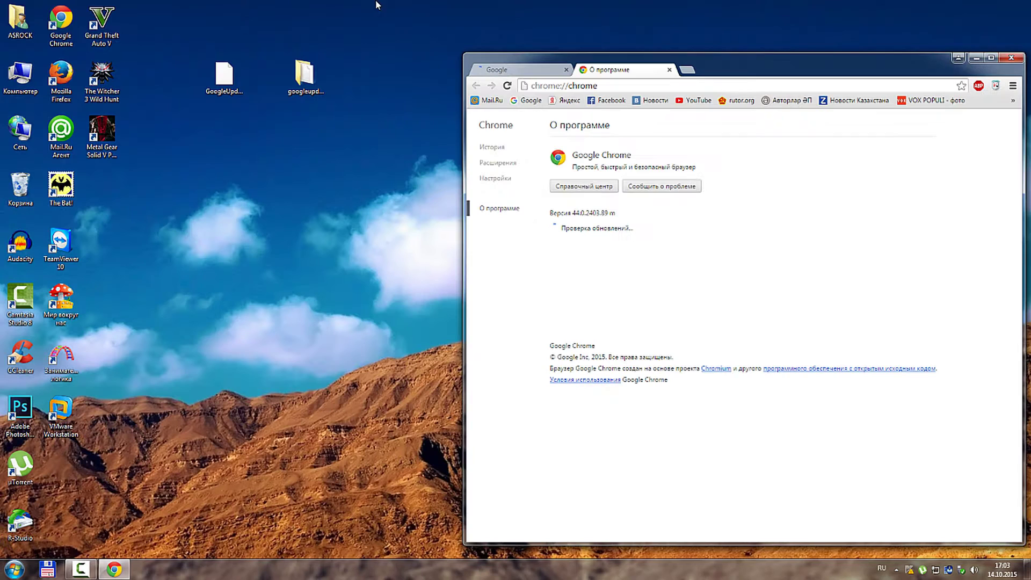
double_click(378, 6)
double_click(888, 64)
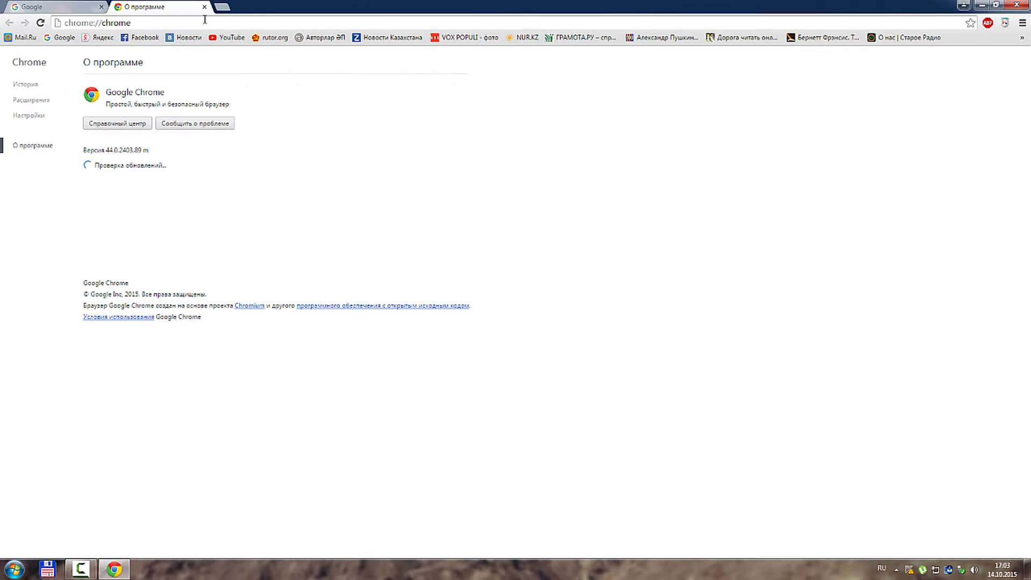
click(225, 8)
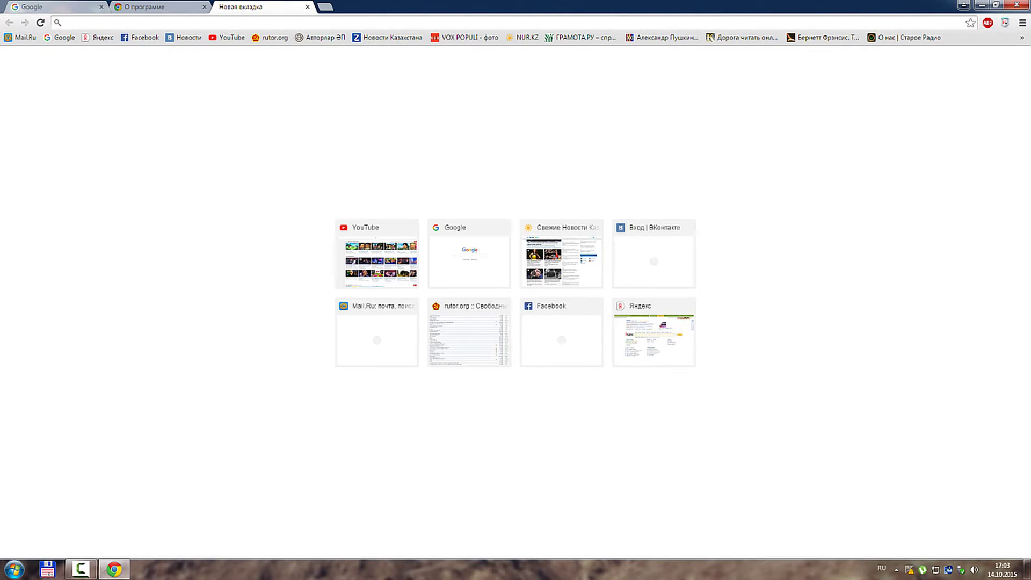
- Open the browser settings and change the address to chrome://flags to load the experimental features page
click(1023, 23)
click(906, 230)
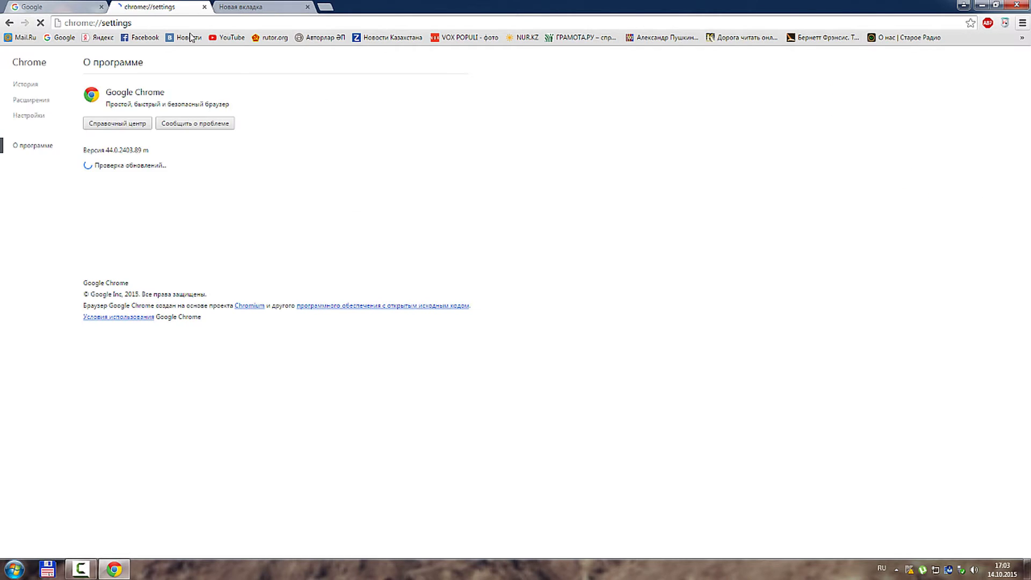
drag(131, 22, 95, 24)
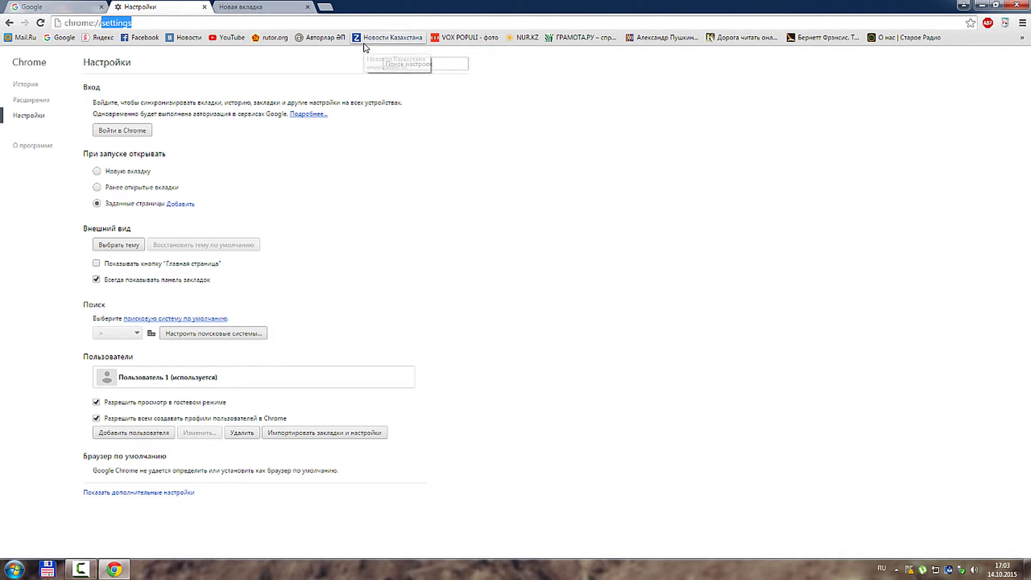
key(alt+shift)
text(f)
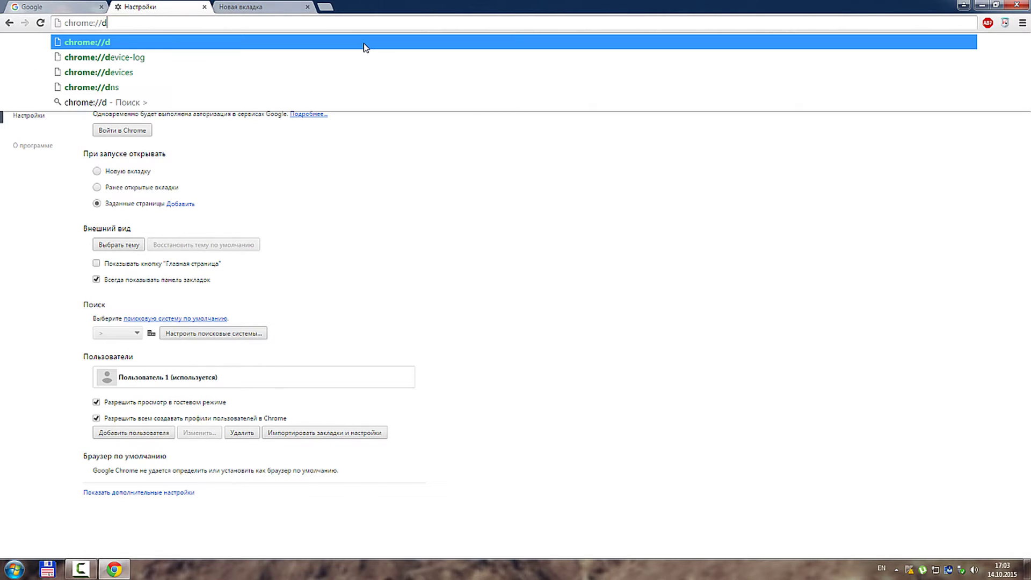
text(lag)
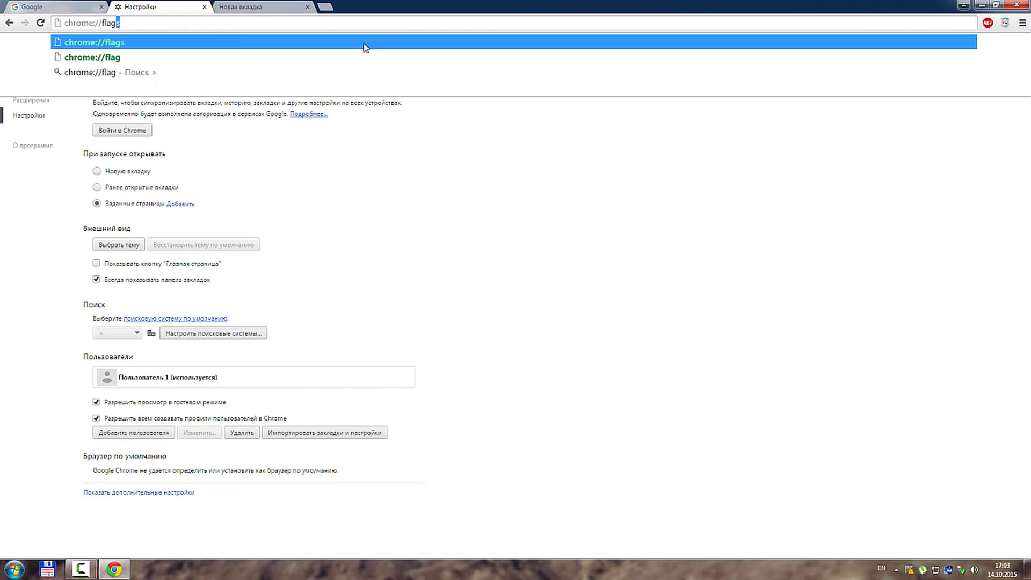
key(Return)
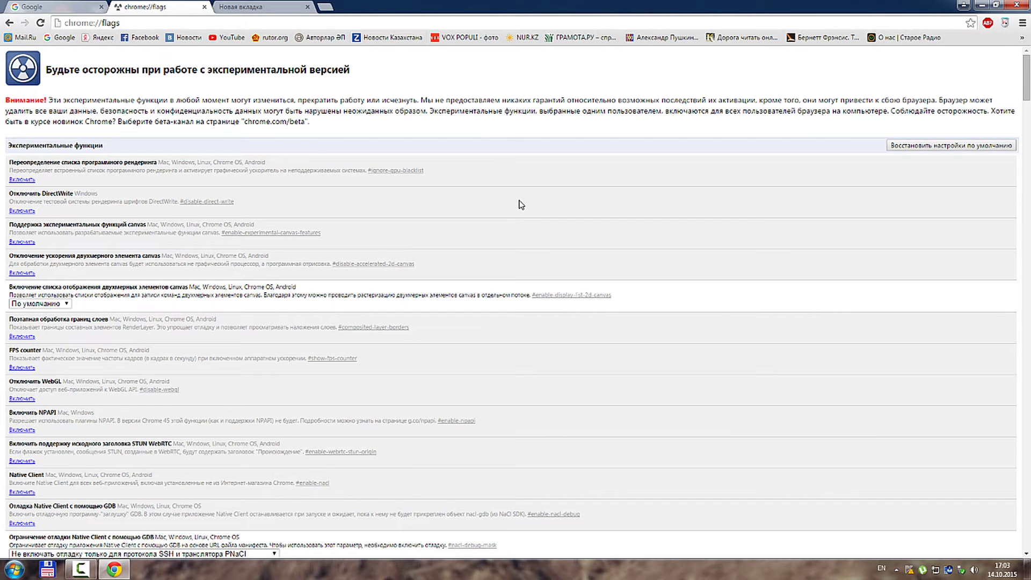
- Find the NPAPI flag on the page by searching for "npa", enable it, and close and relaunch Chrome
key(ctrl+f)
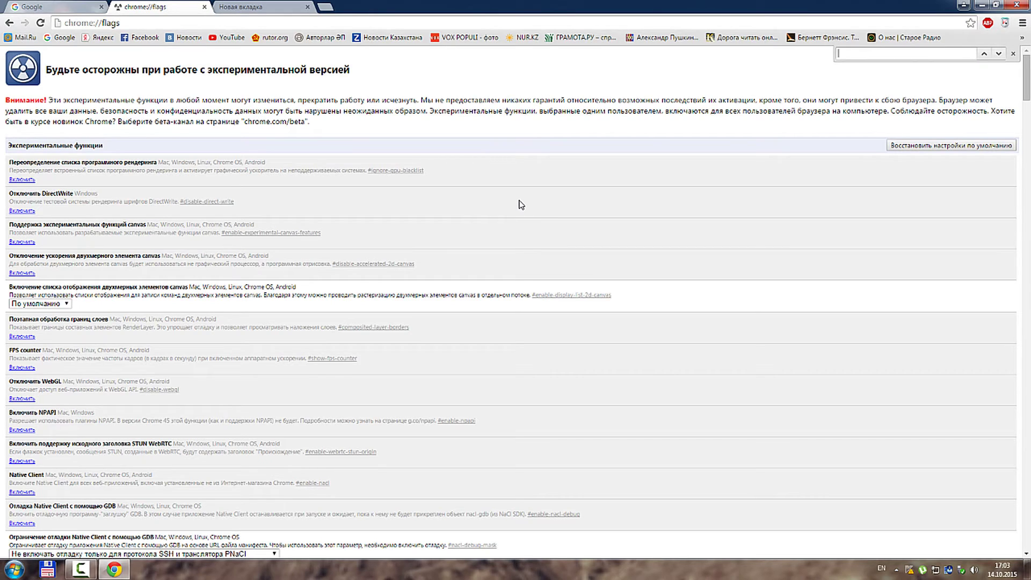
text(npapi)
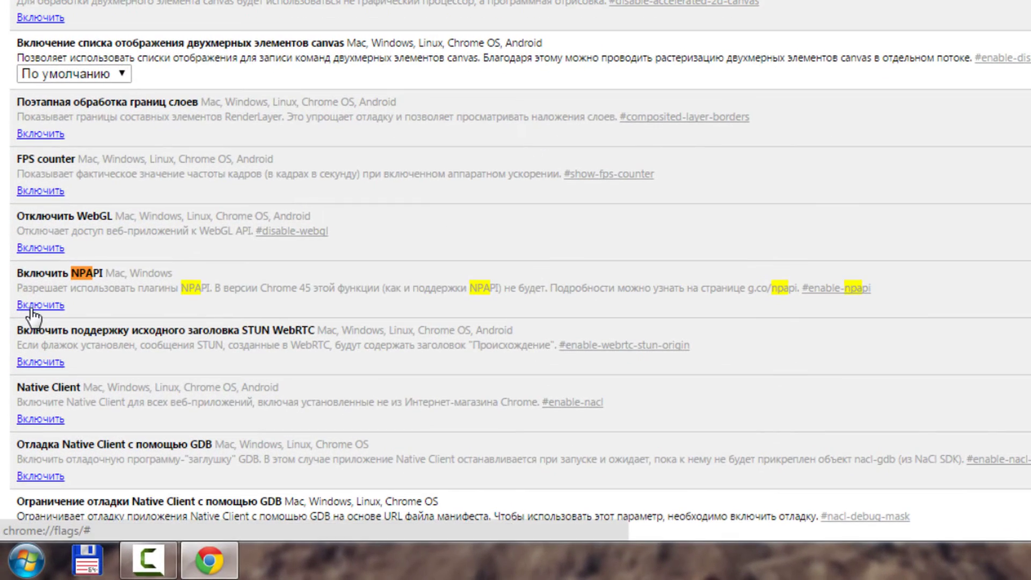
click(29, 413)
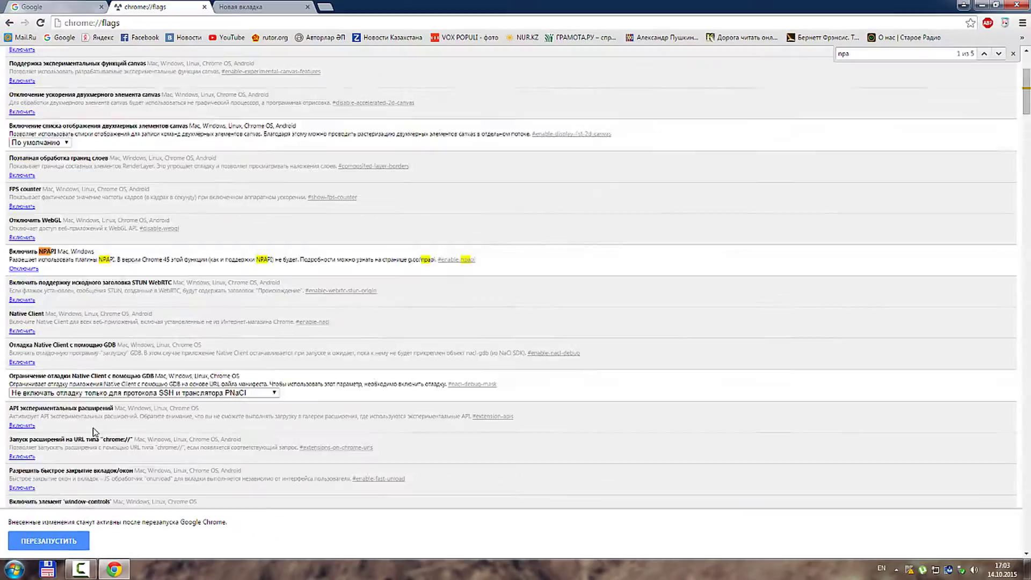
scroll(515, 269, down, 2)
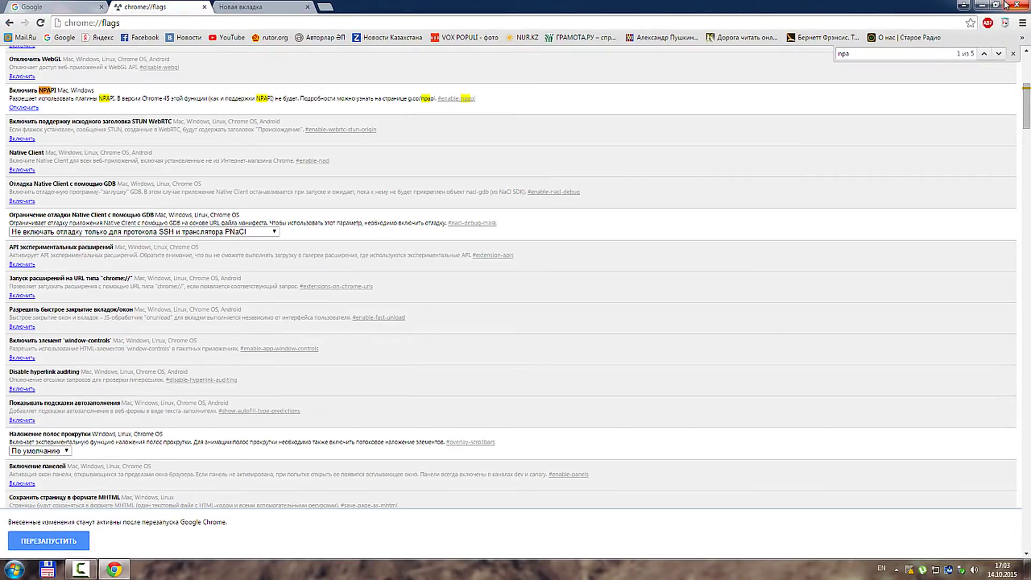
click(1012, 7)
double_click(61, 22)
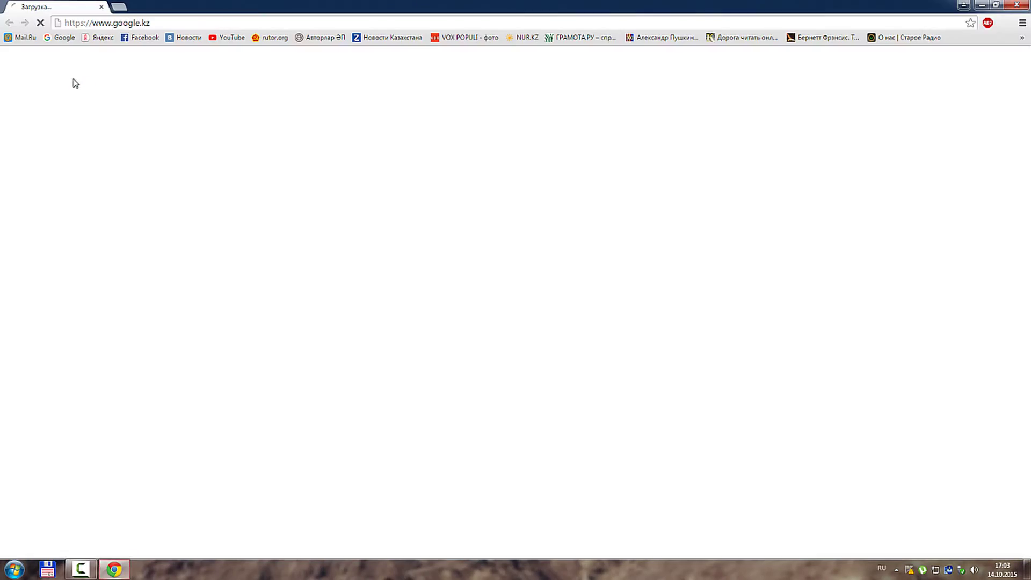
- Go to chrome://plugins by way of the settings page and disable the Google Update plugin
click(1023, 22)
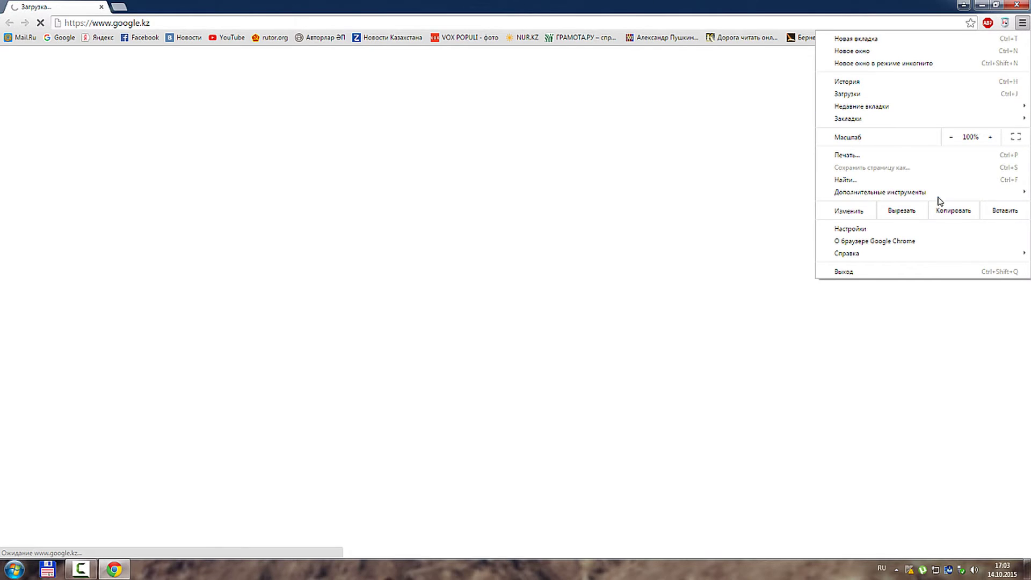
click(881, 230)
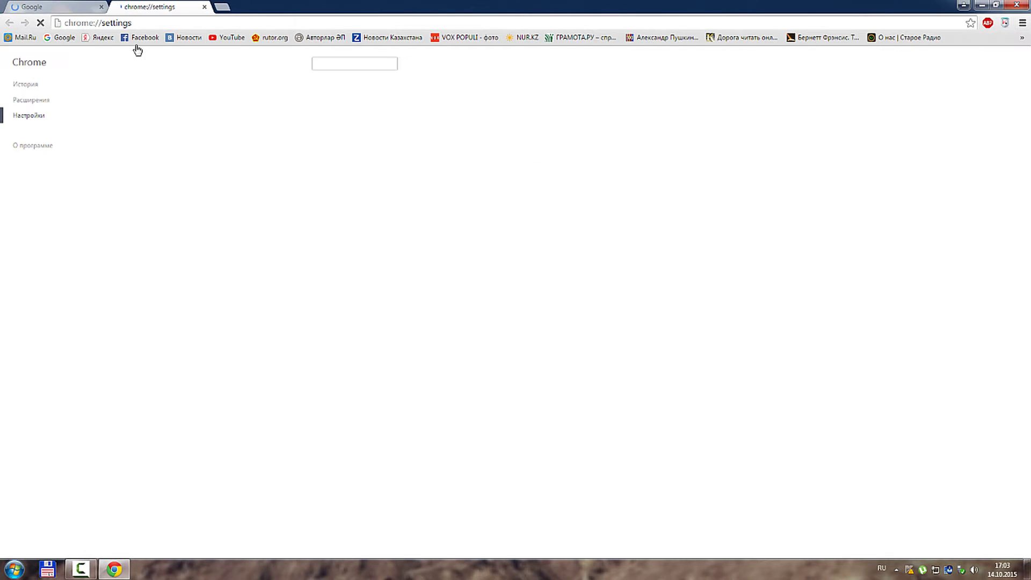
drag(205, 20, 101, 18)
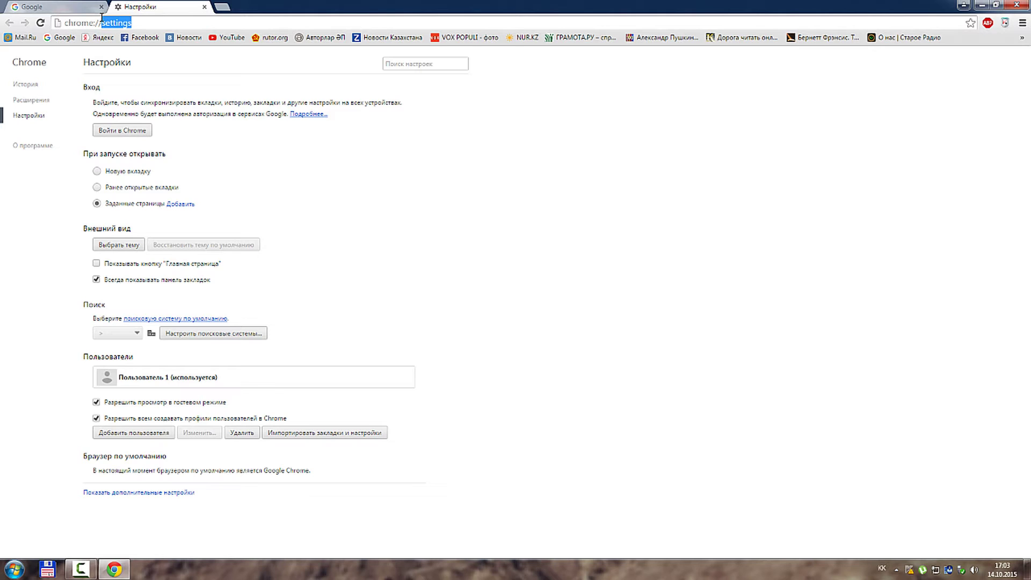
text(plugi)
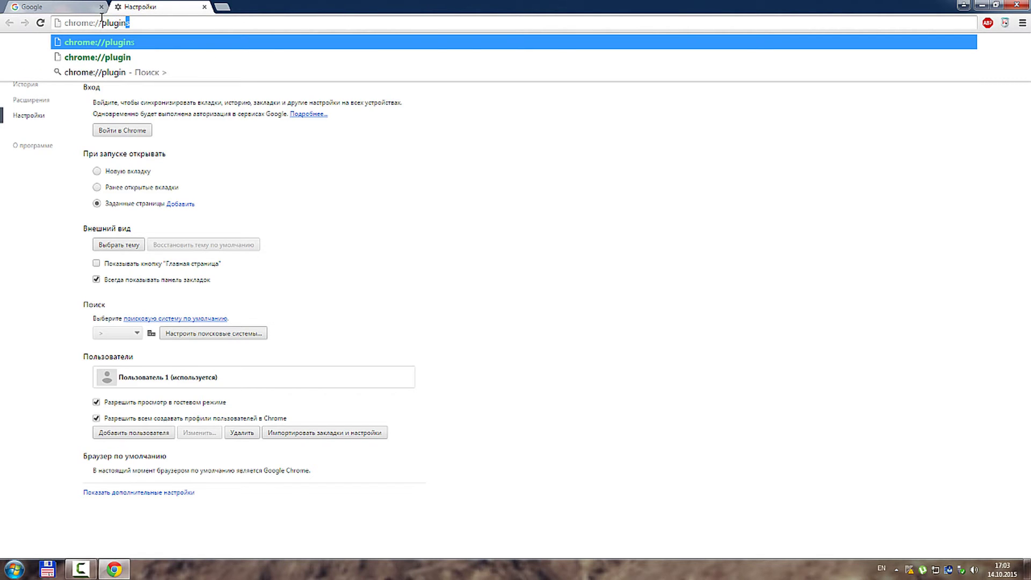
key(Return)
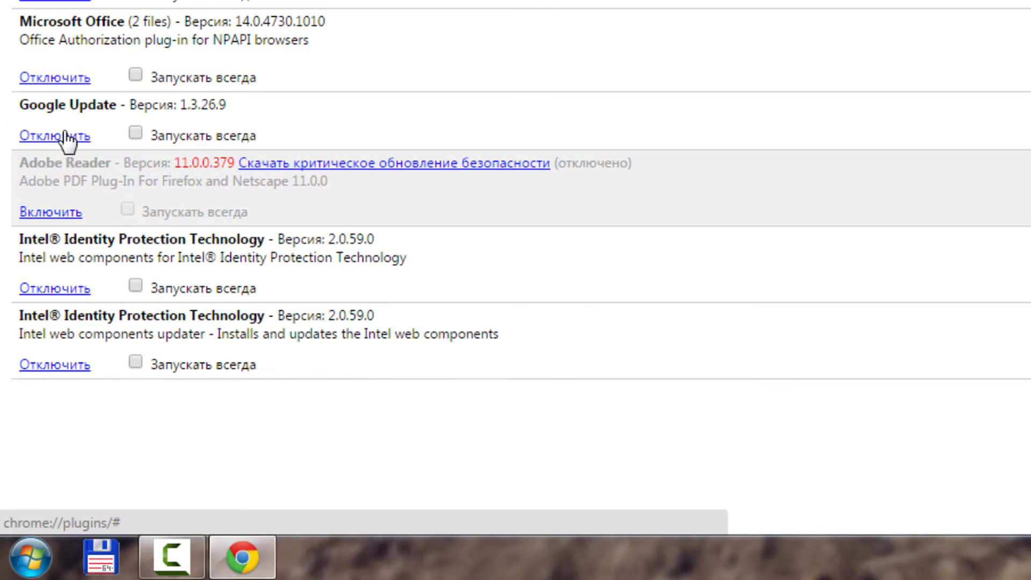
click(67, 139)
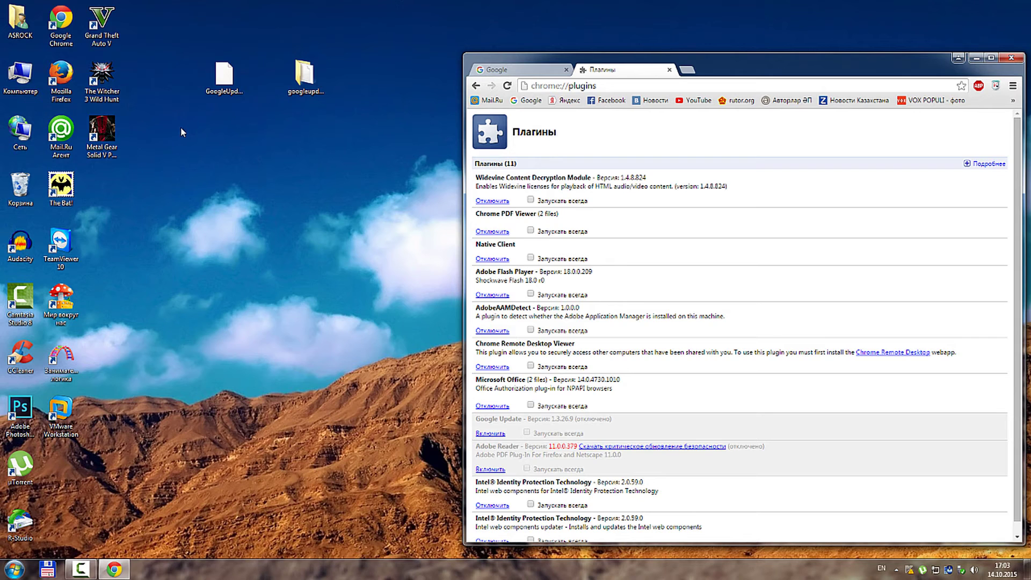
drag(183, 126, 246, 50)
drag(198, 139, 252, 36)
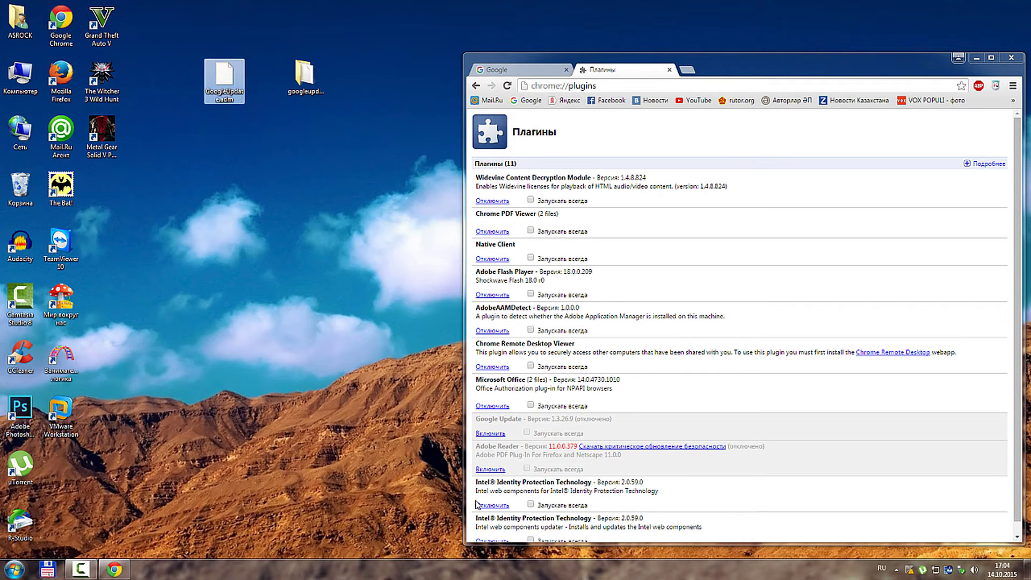
- Maximise the Chrome window and set the Adobe Flash Player plugin to always run
double_click(812, 60)
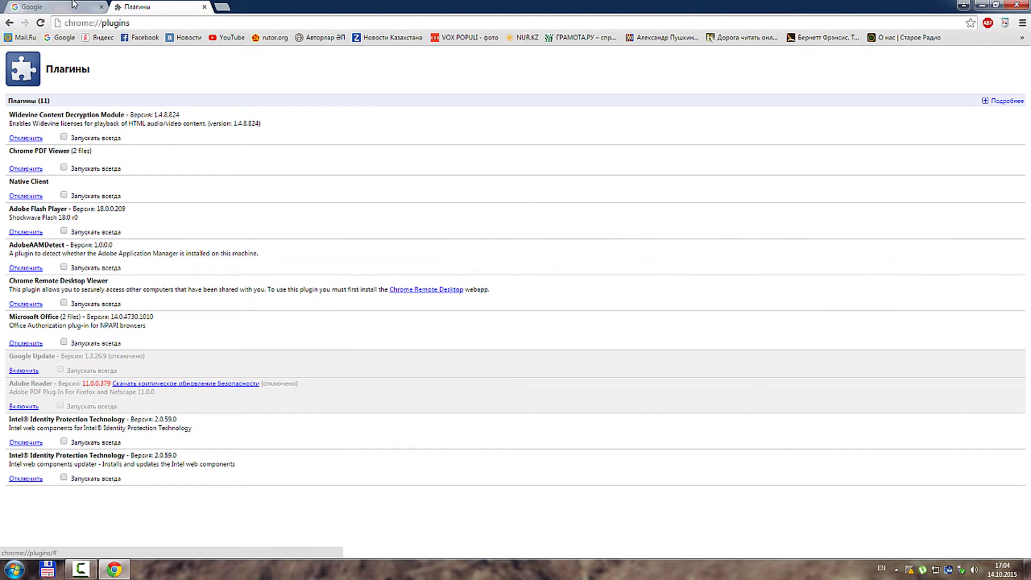
click(145, 23)
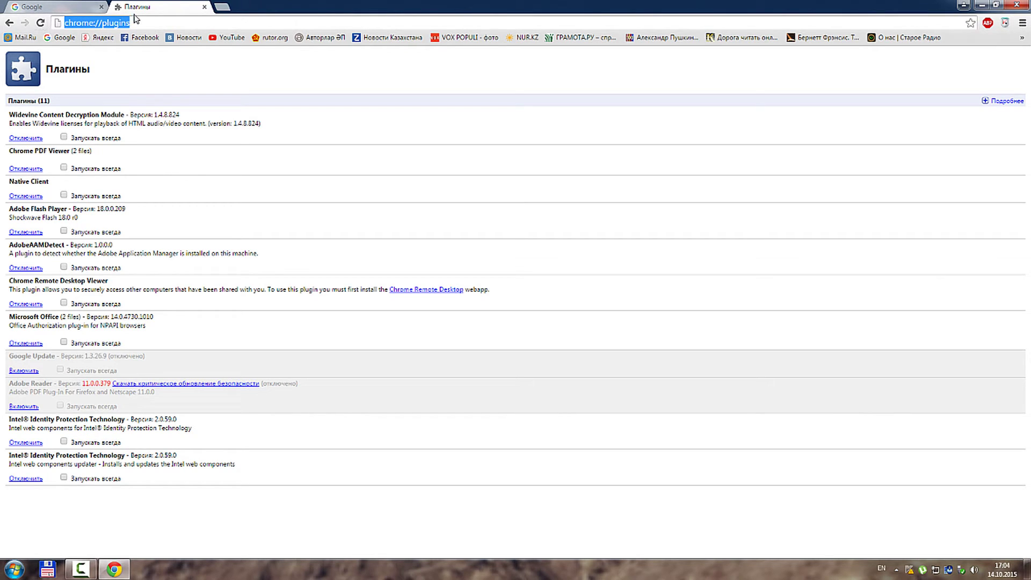
click(63, 232)
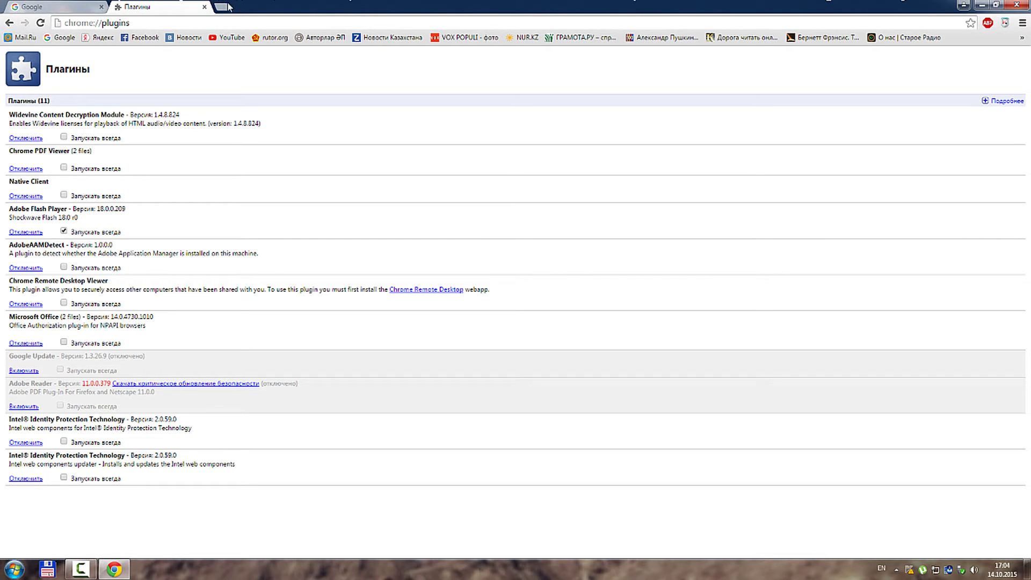
- Close the plugins tab and check the update status on the About Google Chrome page
click(204, 7)
click(1022, 23)
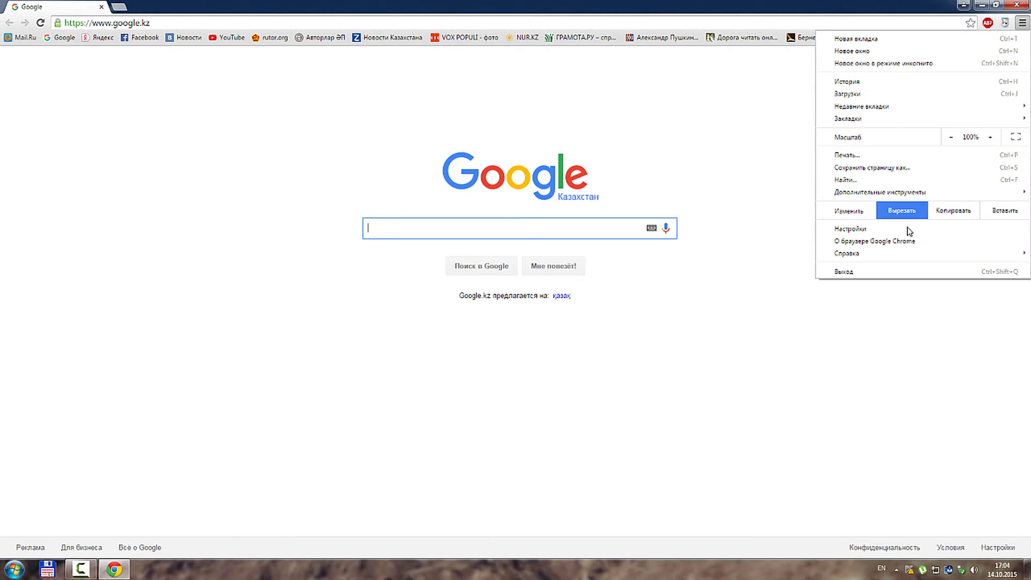
click(901, 245)
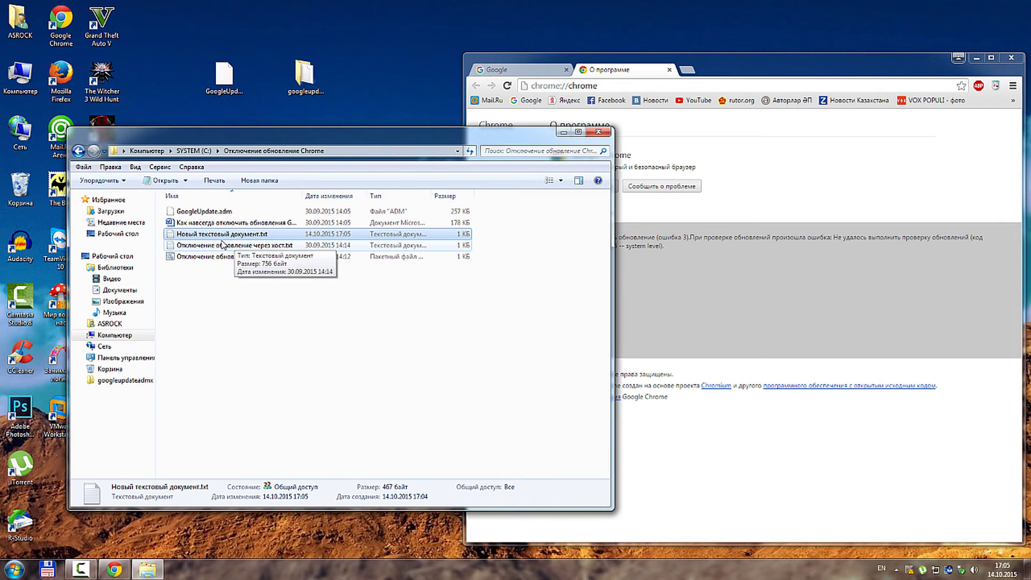
- Open Отключение обновлении.BAT for editing in Notepad, select all its registry commands to examine them, and close the file
click(229, 257)
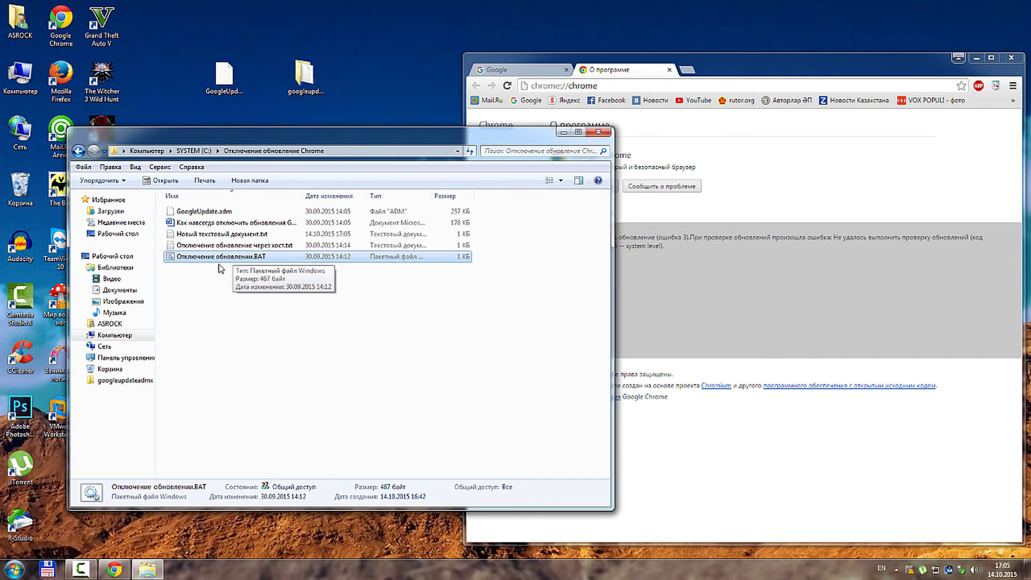
right_click(254, 259)
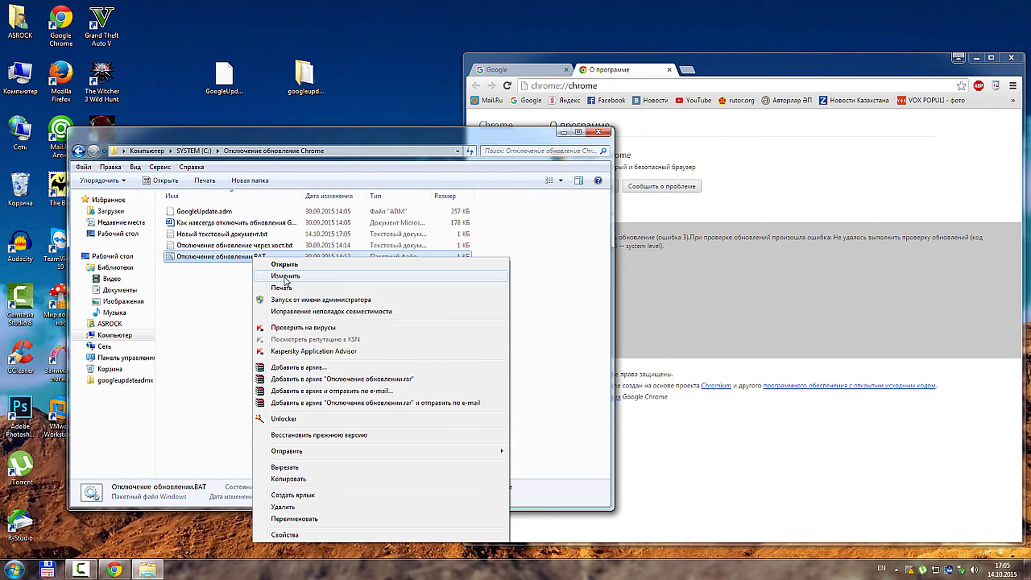
click(286, 278)
key(ctrl+a)
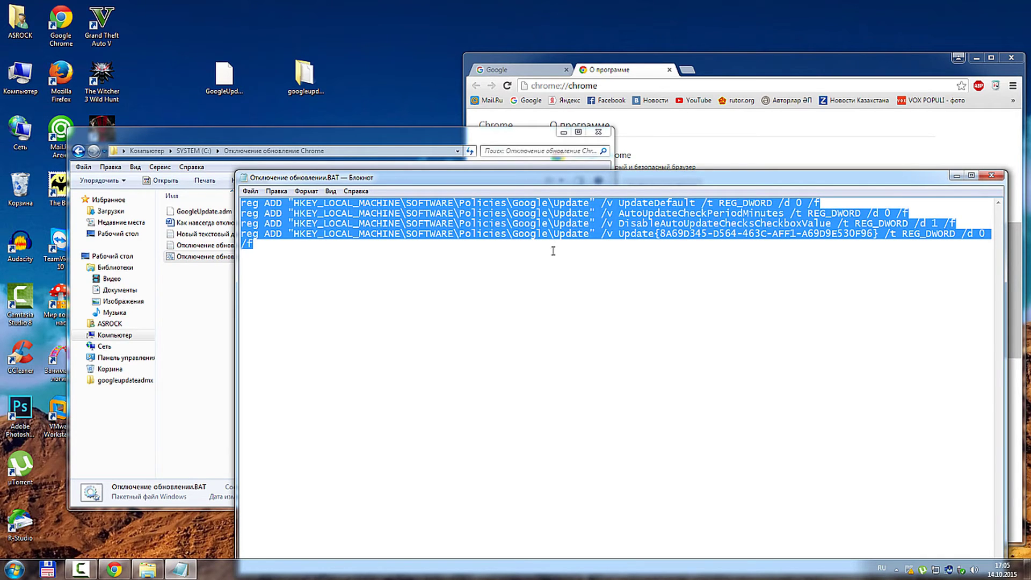
click(988, 180)
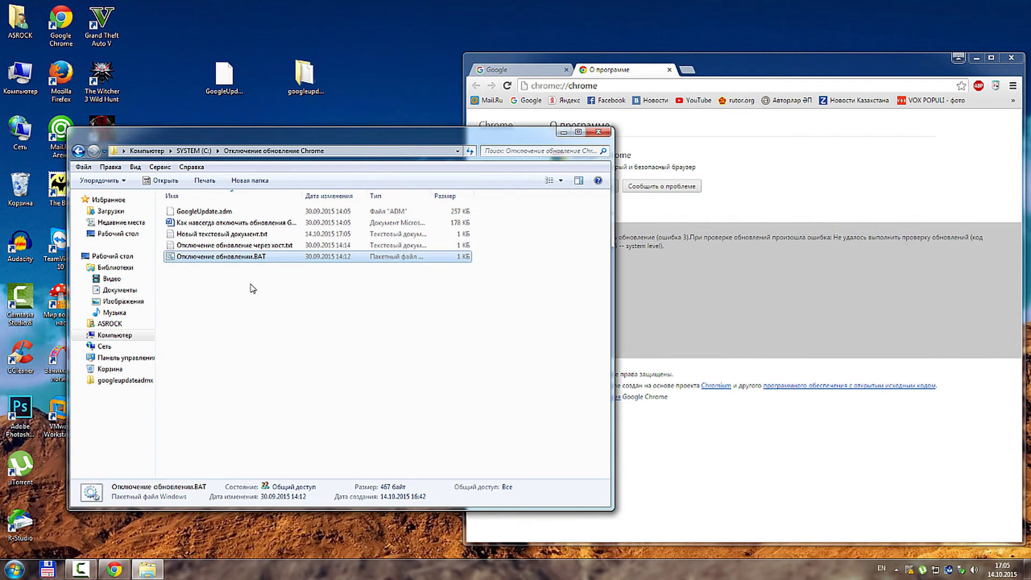
- Open Новый текстовый документ.txt, select all its reg ADD commands, and close the file, saving its changes
right_click(247, 285)
click(232, 234)
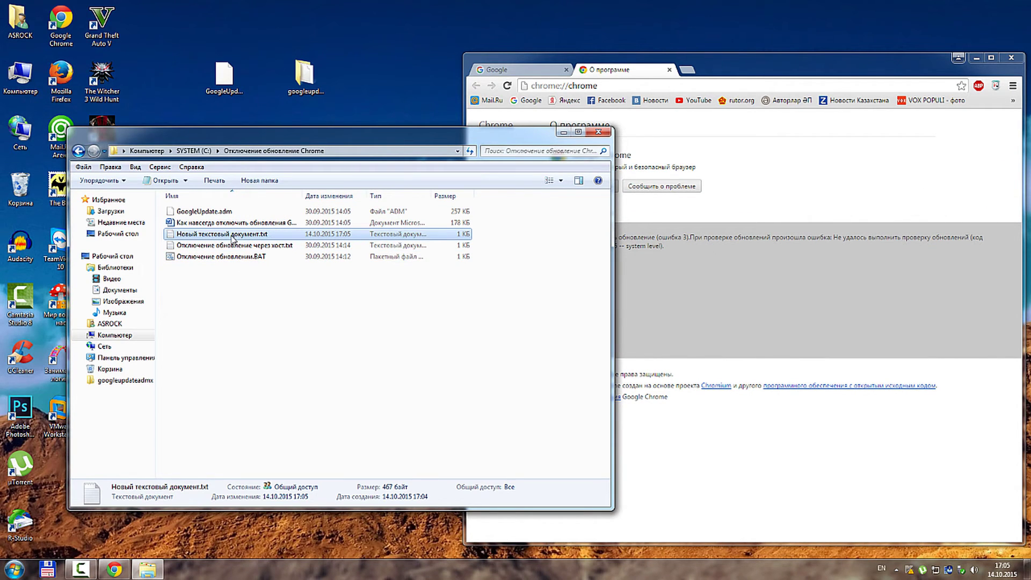
double_click(232, 235)
key(ctrl+a)
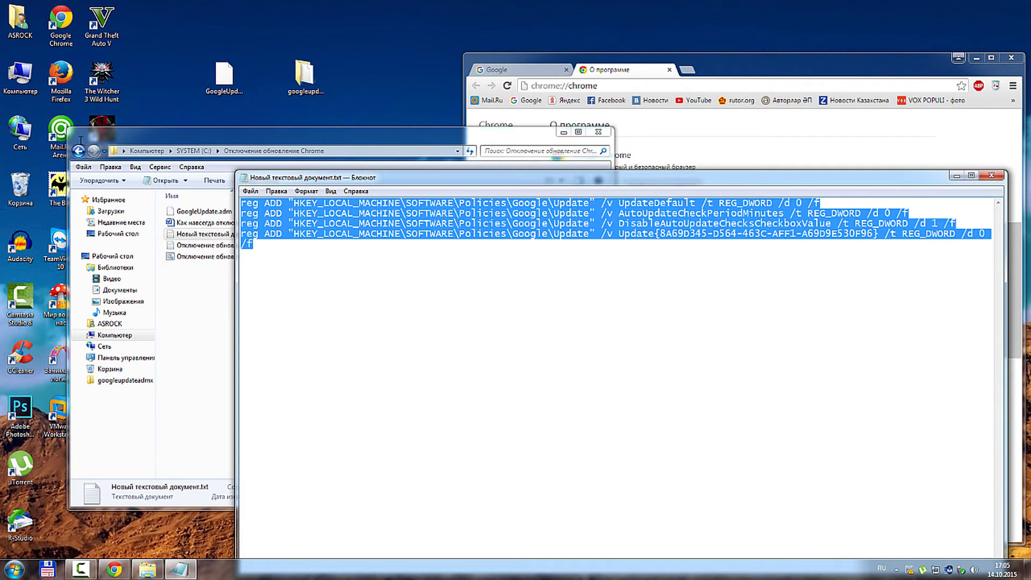
click(385, 249)
key(ctrl+a)
click(992, 175)
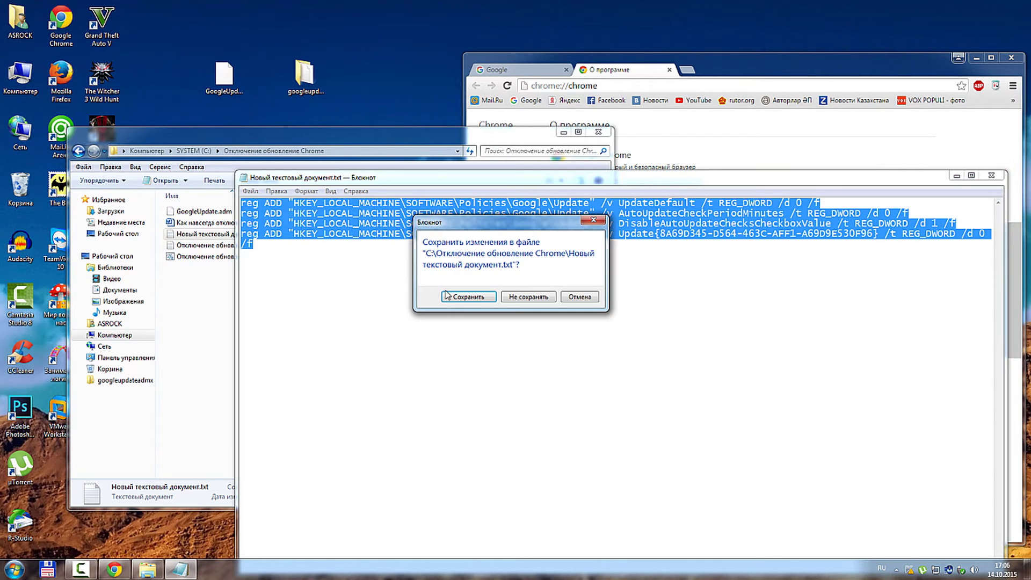
click(445, 297)
- Rename Новый текстовый документ.txt to Новый текстовый документ.BAT and confirm the extension change
click(241, 234)
click(272, 234)
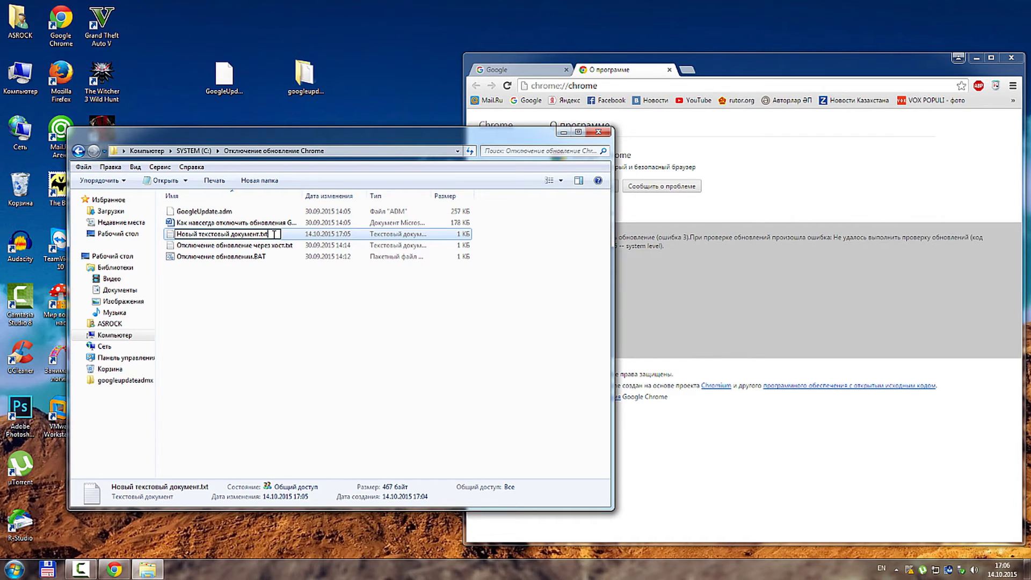
key(BackSpace)
key(BackSpace)
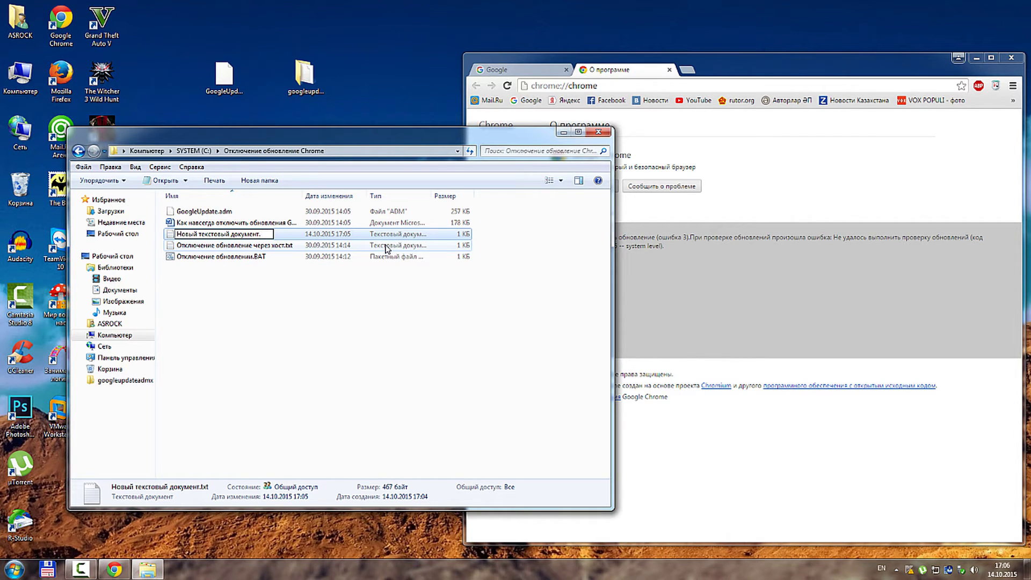
text(BAT)
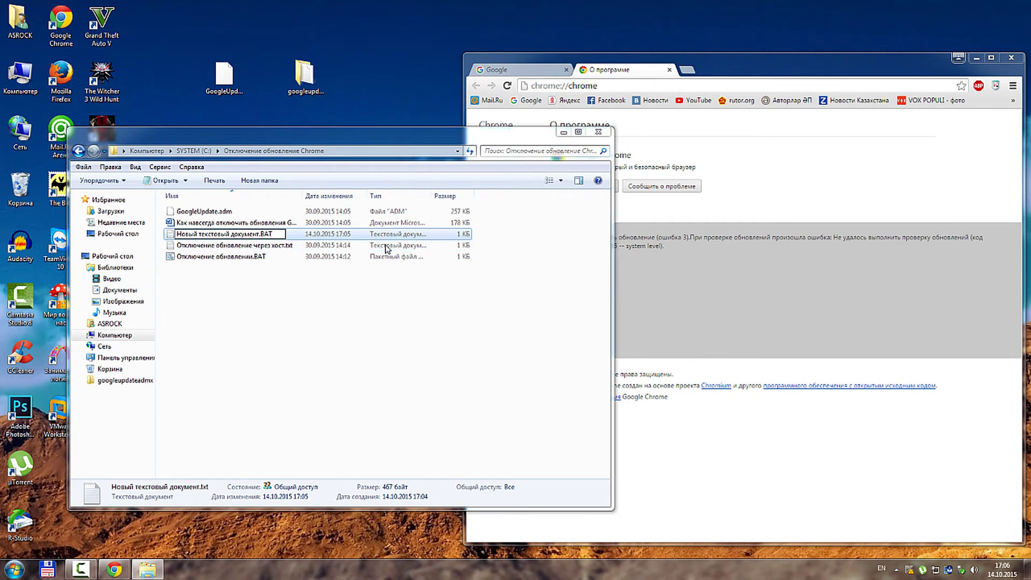
key(Return)
key(Return)
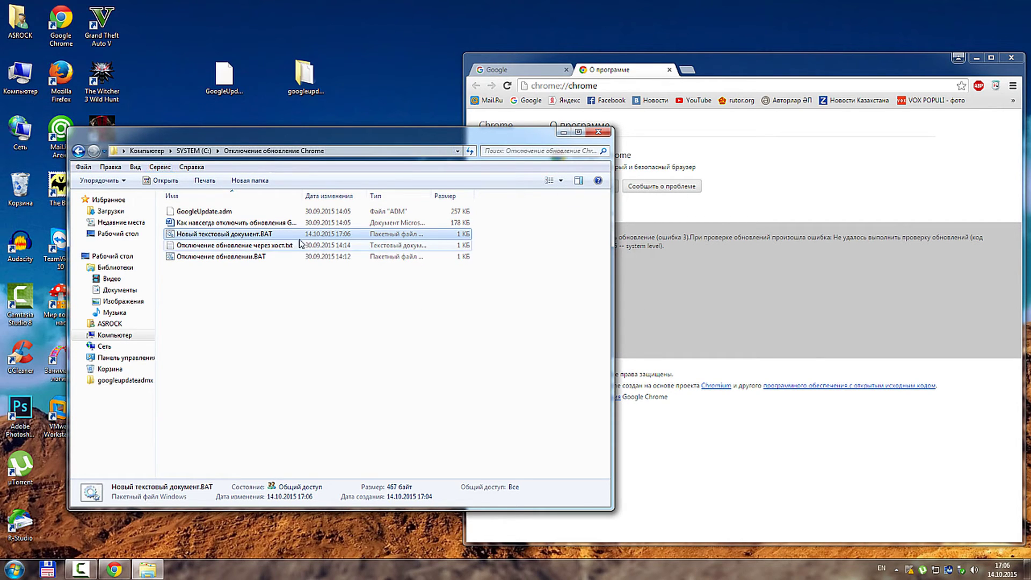
- Check the folder view option for hiding extensions of registered file types, leave it switched off, and confirm the folder options
click(167, 168)
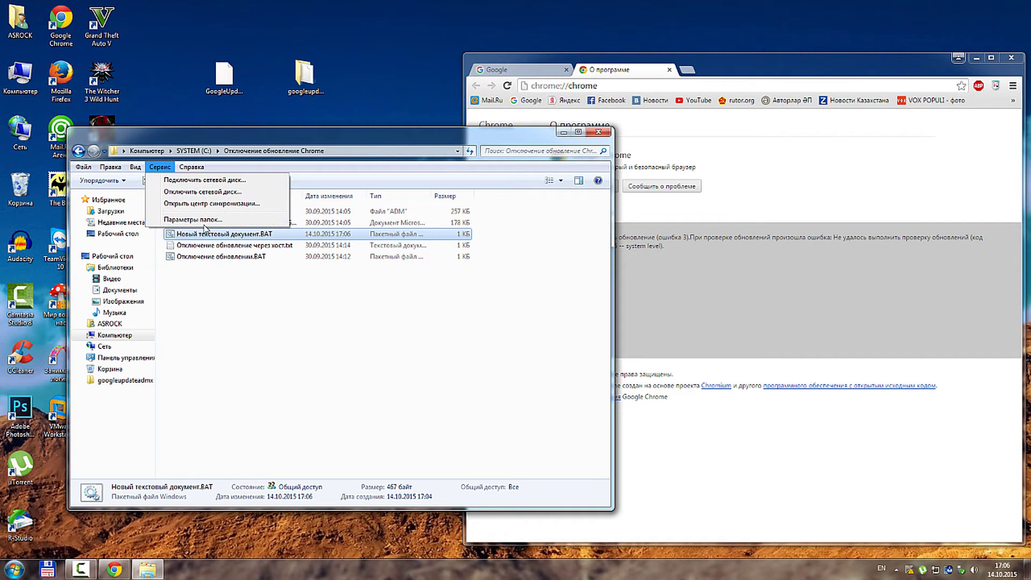
click(210, 223)
click(121, 196)
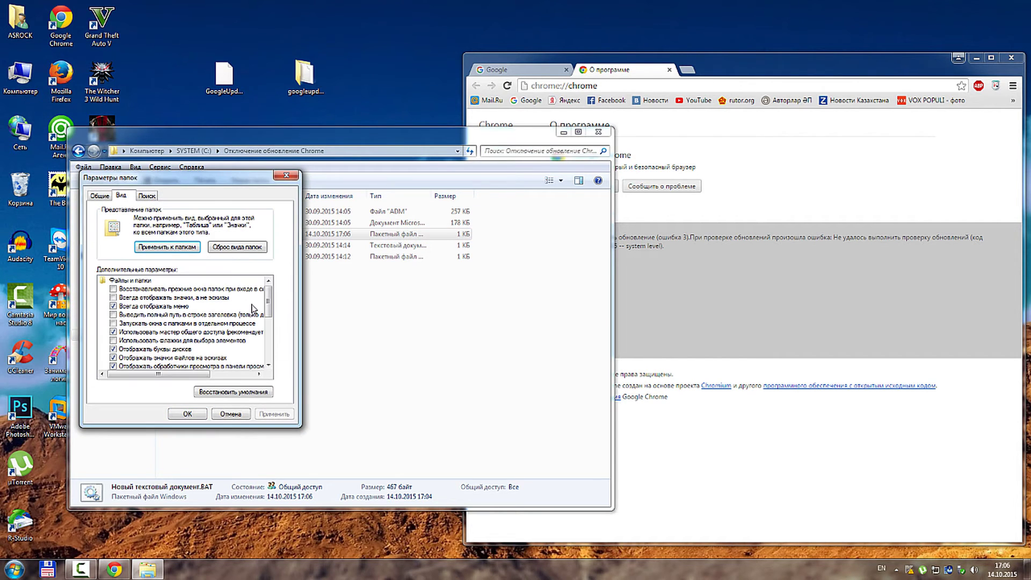
scroll(267, 346, down, 2)
scroll(267, 345, down, 3)
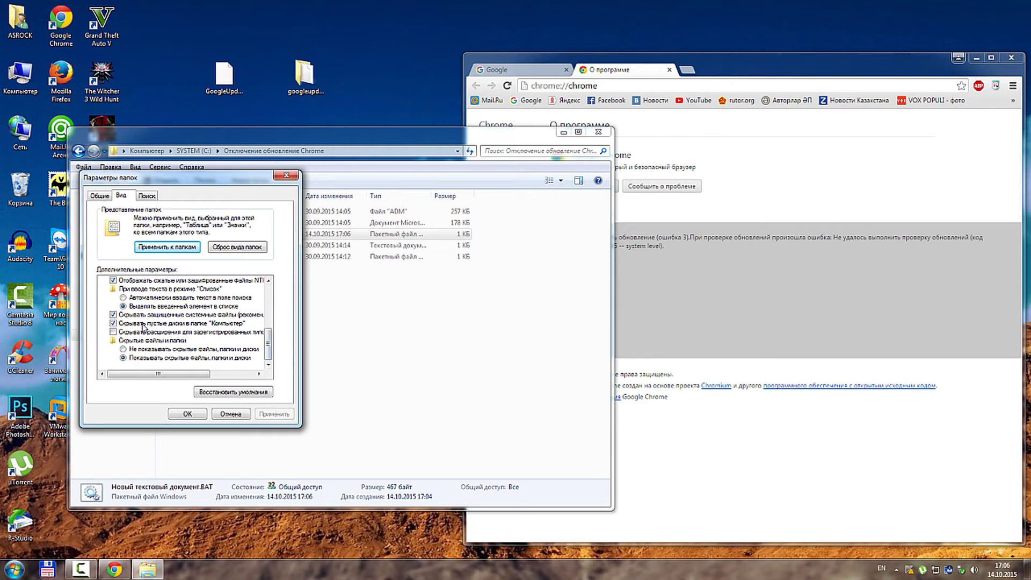
click(187, 333)
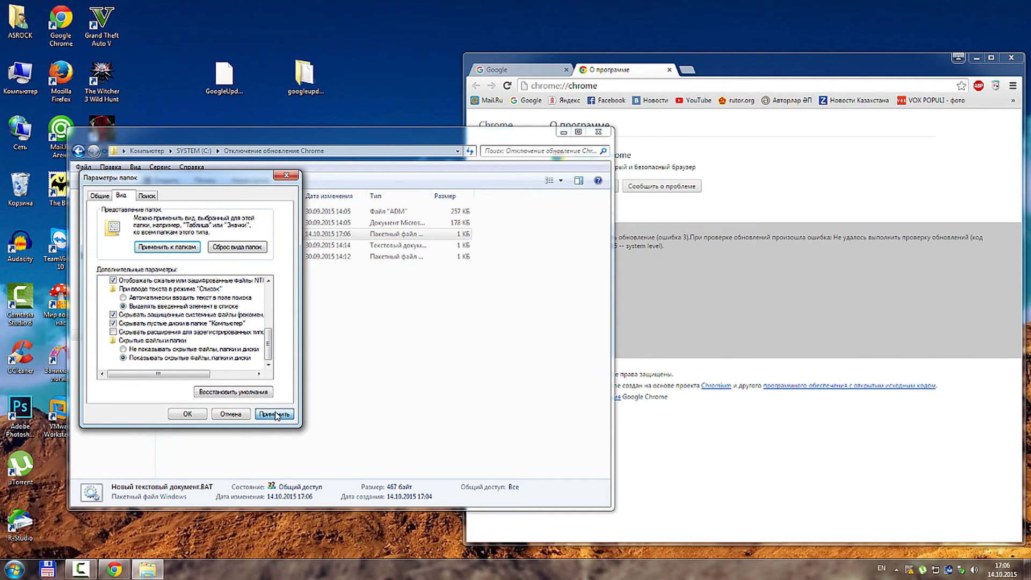
click(187, 414)
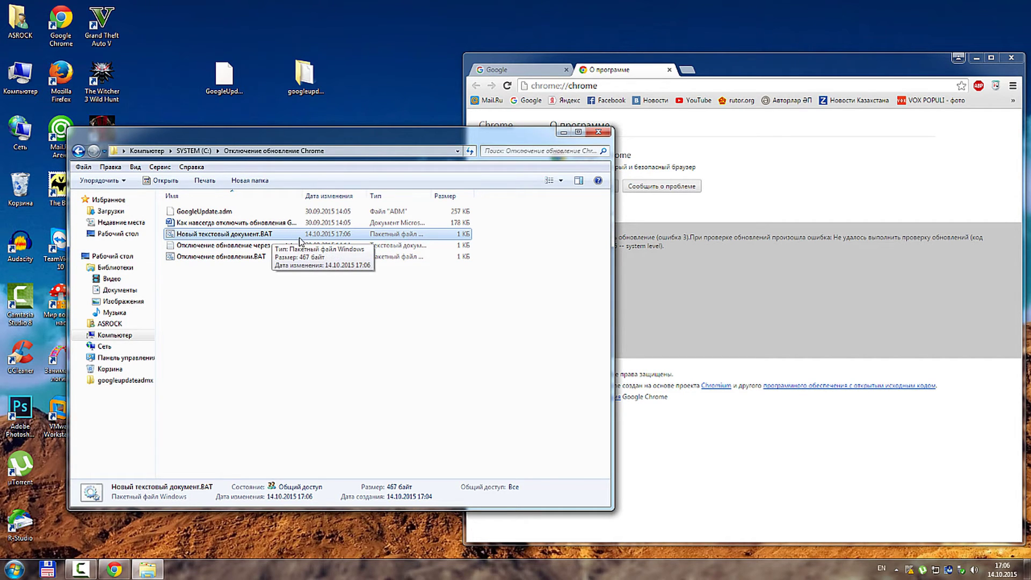
- Open Новый текстовый документ.BAT for editing, highlight the UpdateDefault REG_DWORD parameter to examine it, and close the file
right_click(298, 234)
click(234, 236)
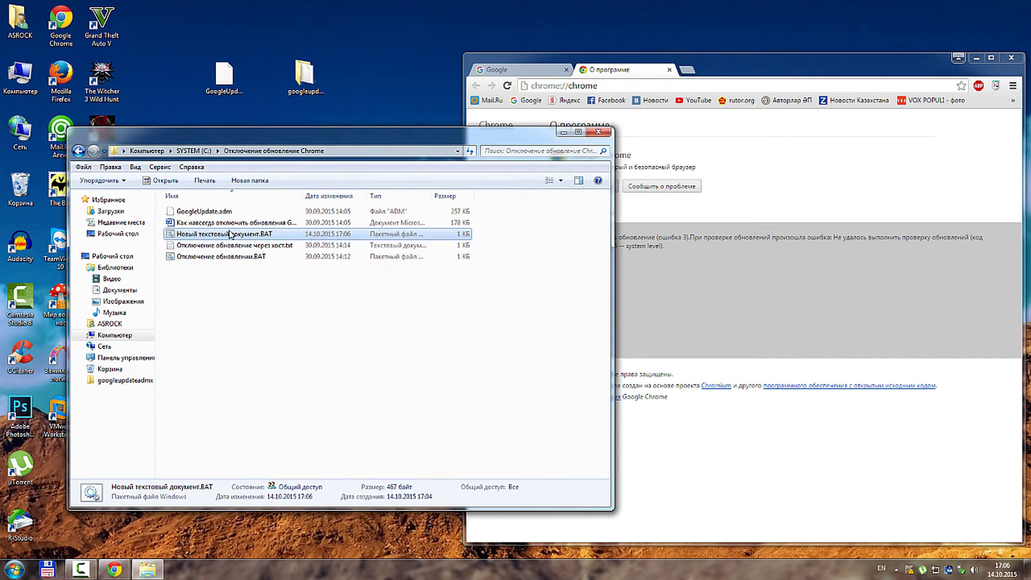
right_click(247, 235)
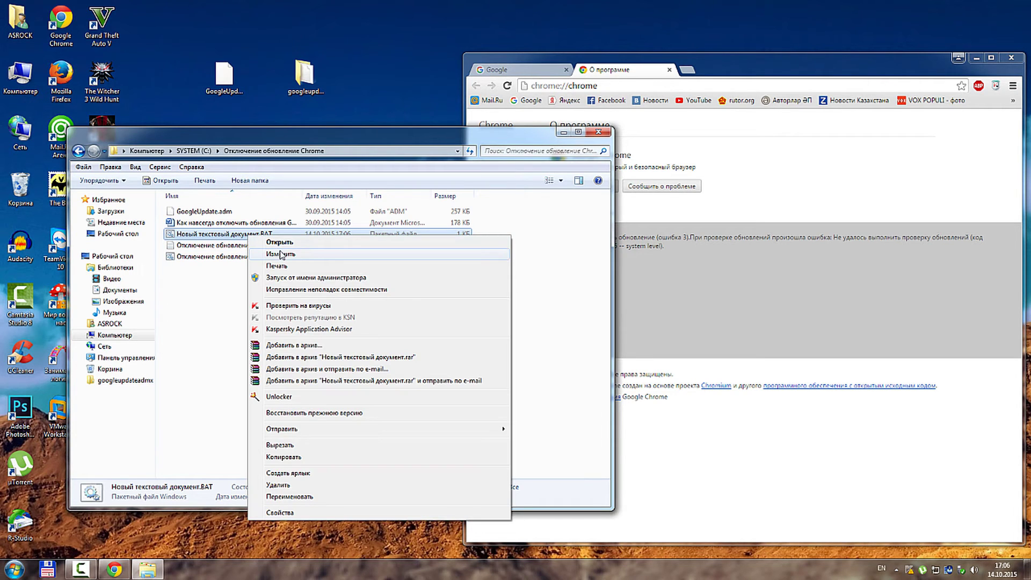
click(281, 254)
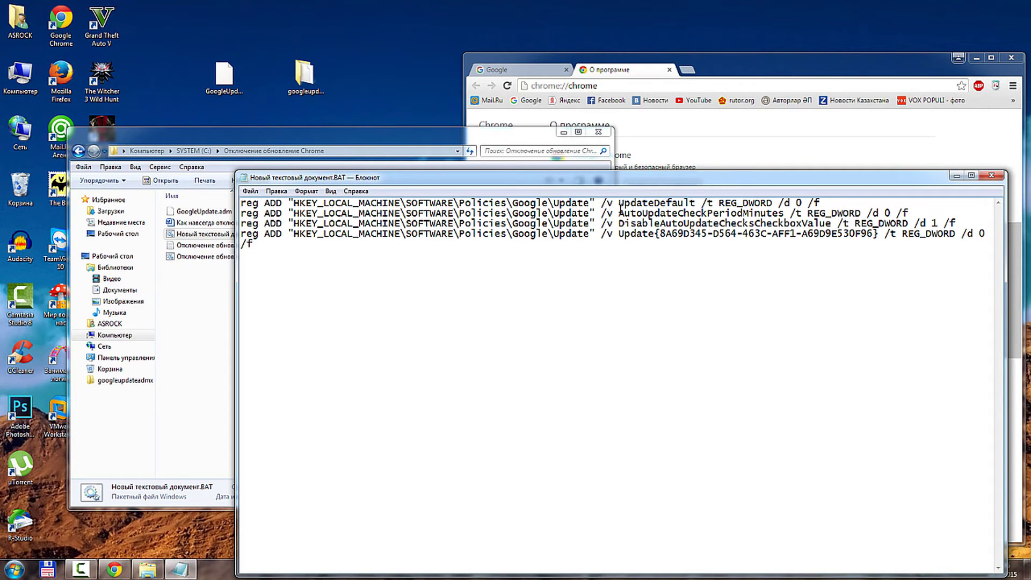
drag(618, 204, 771, 199)
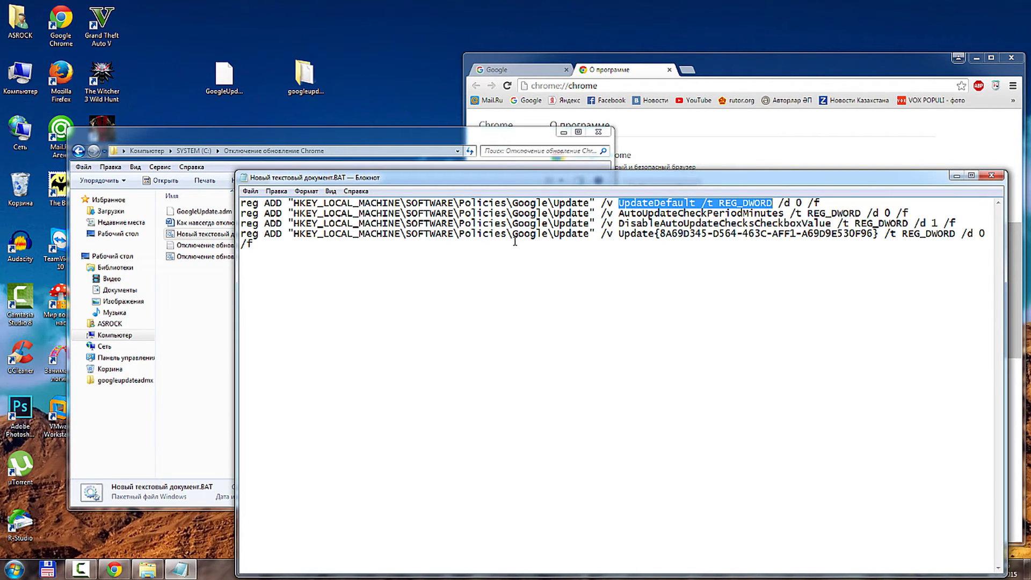
click(991, 175)
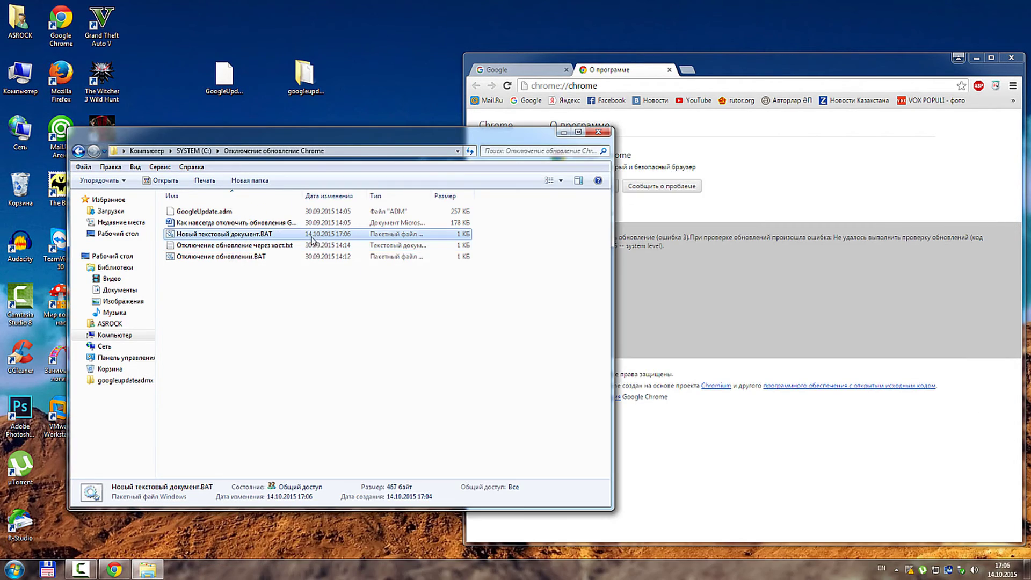
- Run Новый текстовый документ.BAT as administrator and minimize the folder window
right_click(312, 238)
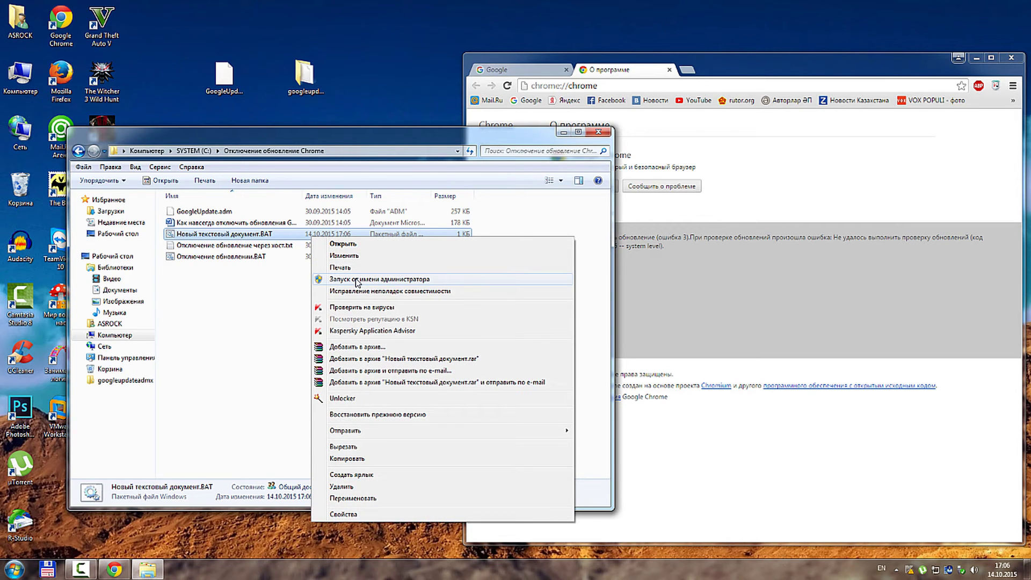
click(357, 280)
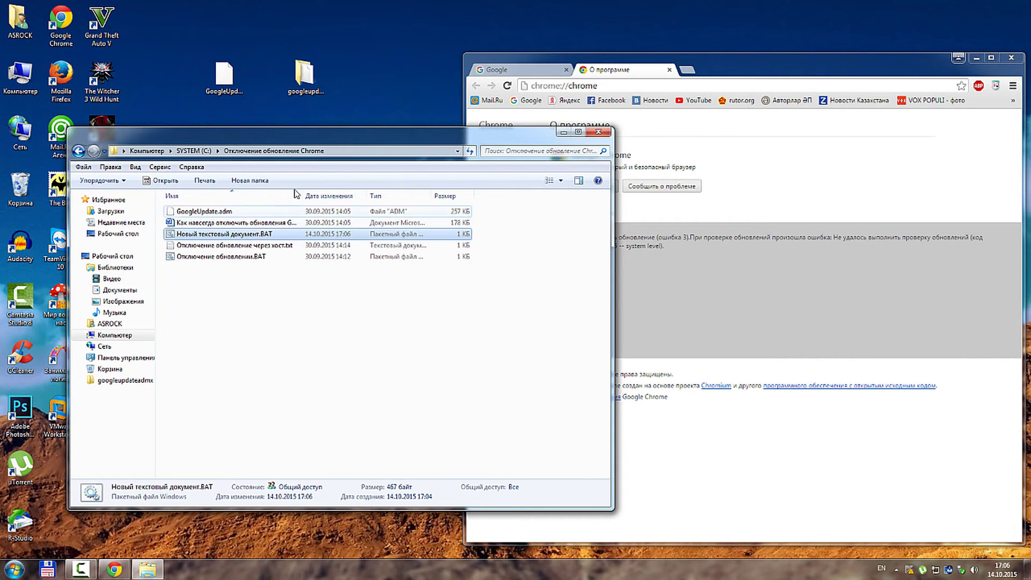
click(562, 134)
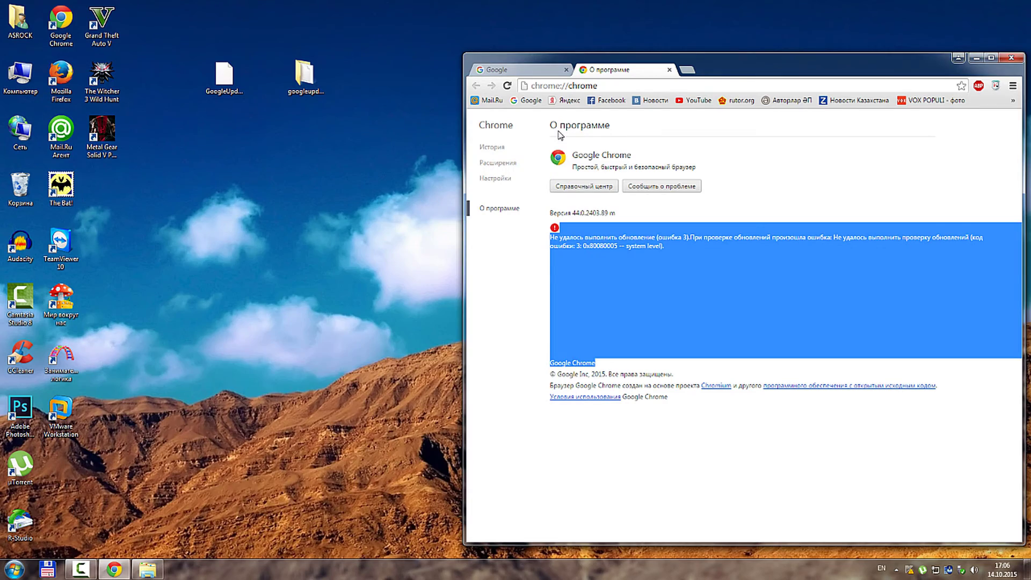
- Launch the Registry Editor by running the regedit command
key(super+r)
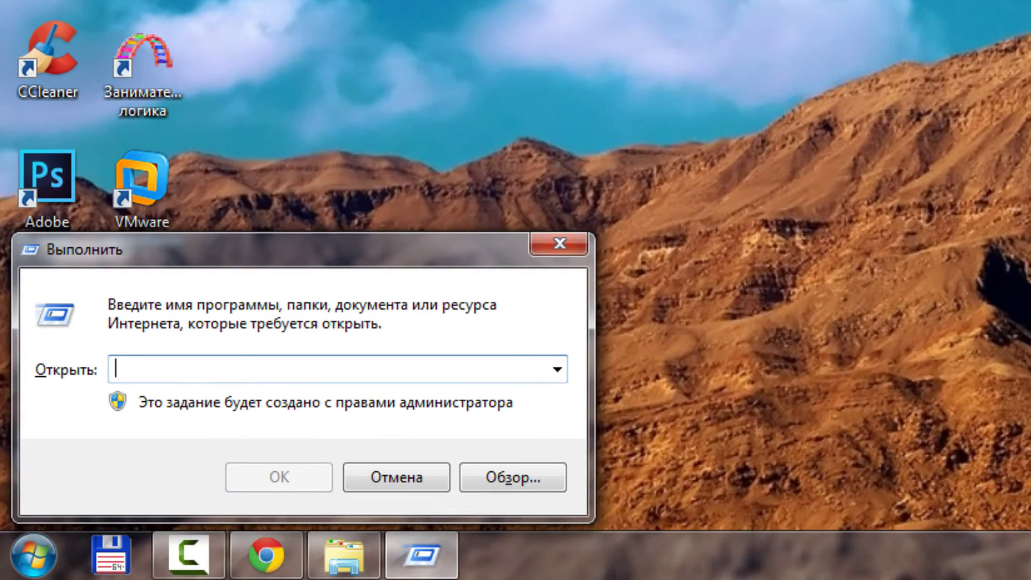
text(rege)
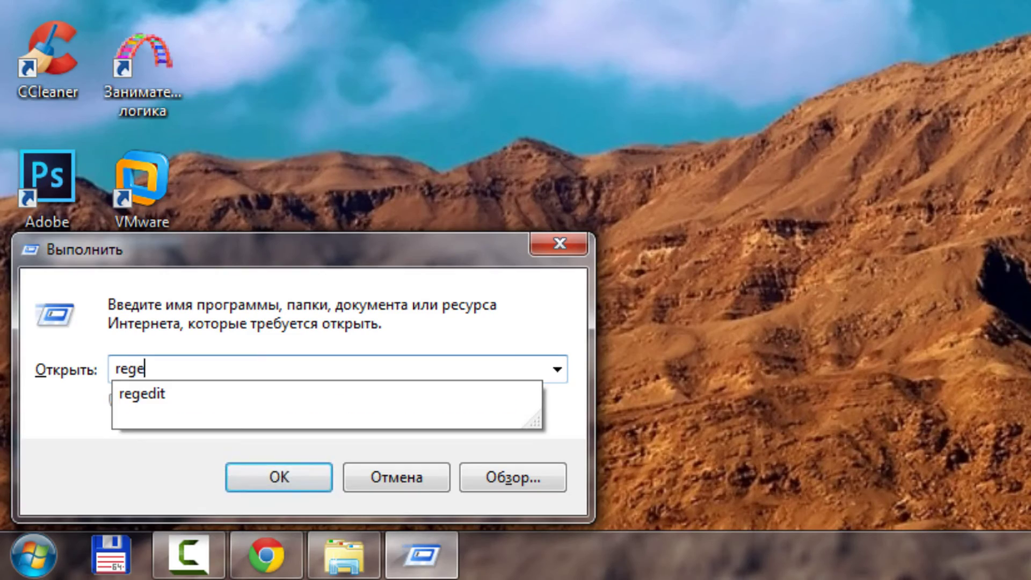
key(Down)
key(Return)
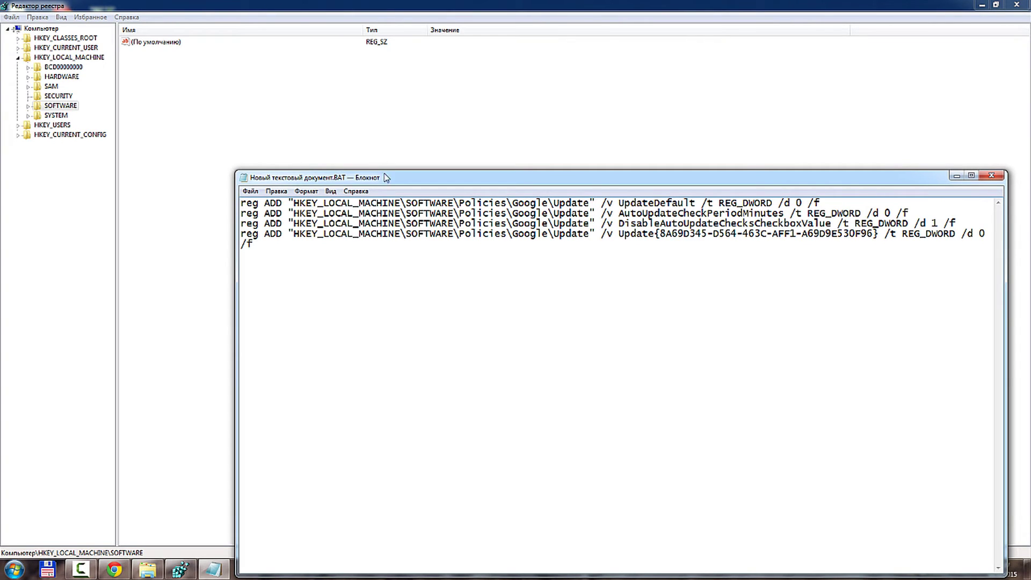
- Follow the key path from the batch file in the registry tree and display HKEY_LOCAL_MACHINE\SOFTWARE\Policies\Google\Update
double_click(65, 107)
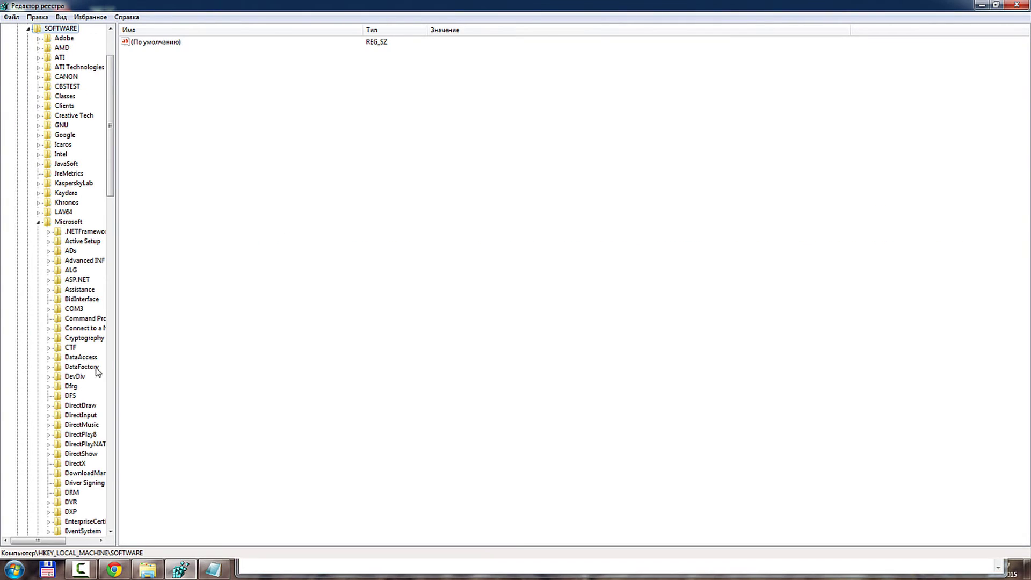
click(225, 573)
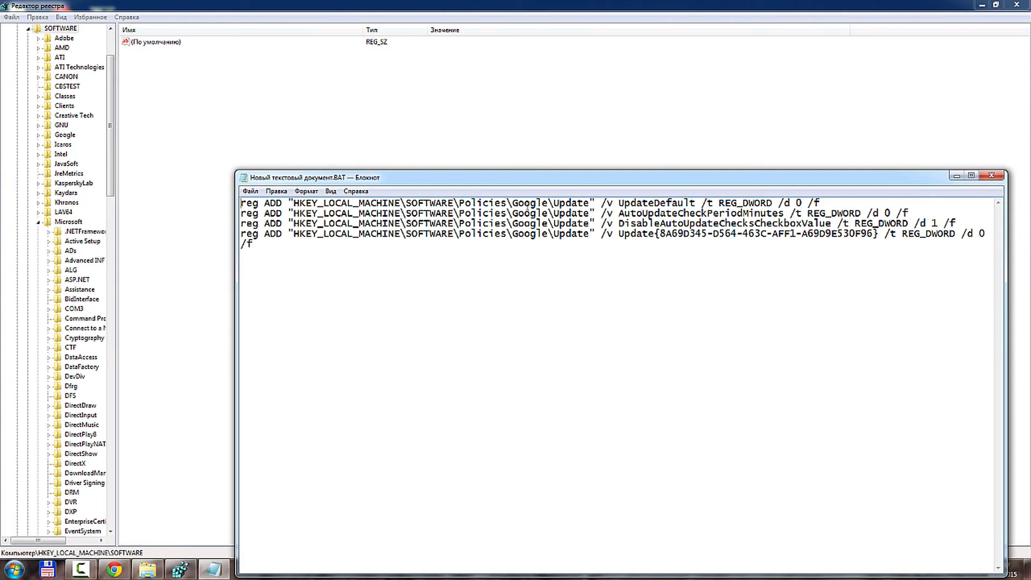
click(38, 221)
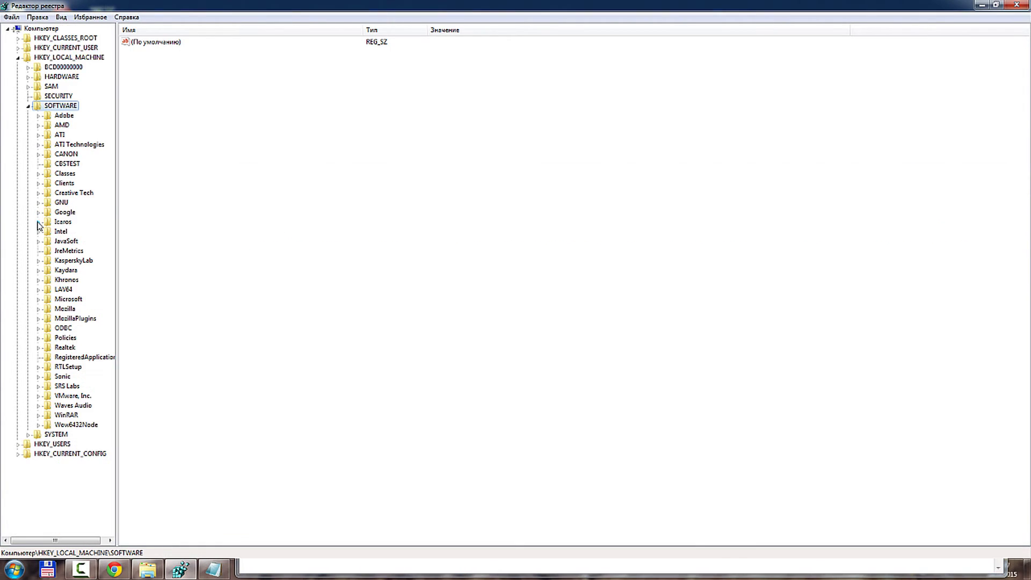
double_click(59, 338)
double_click(69, 357)
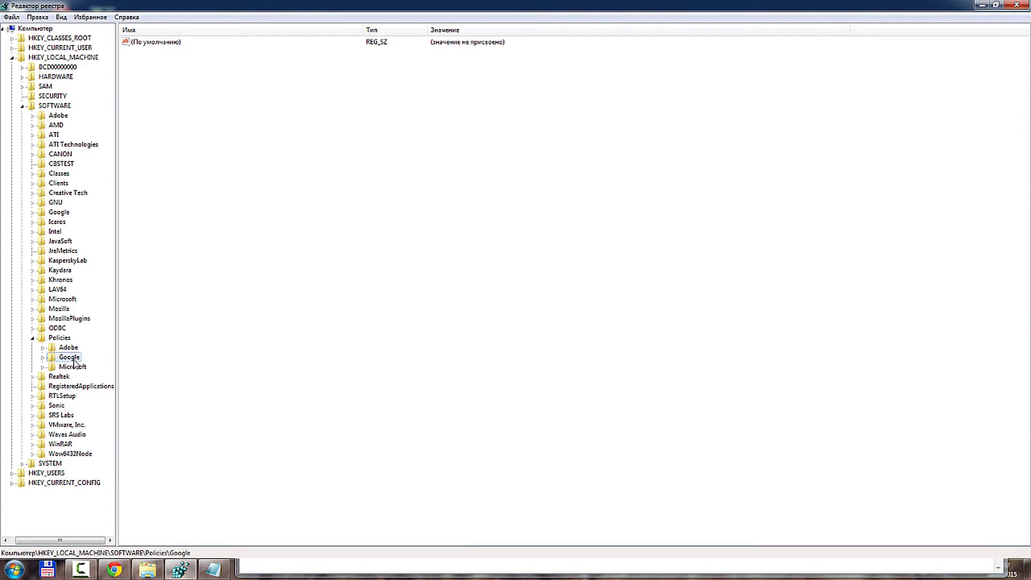
click(79, 377)
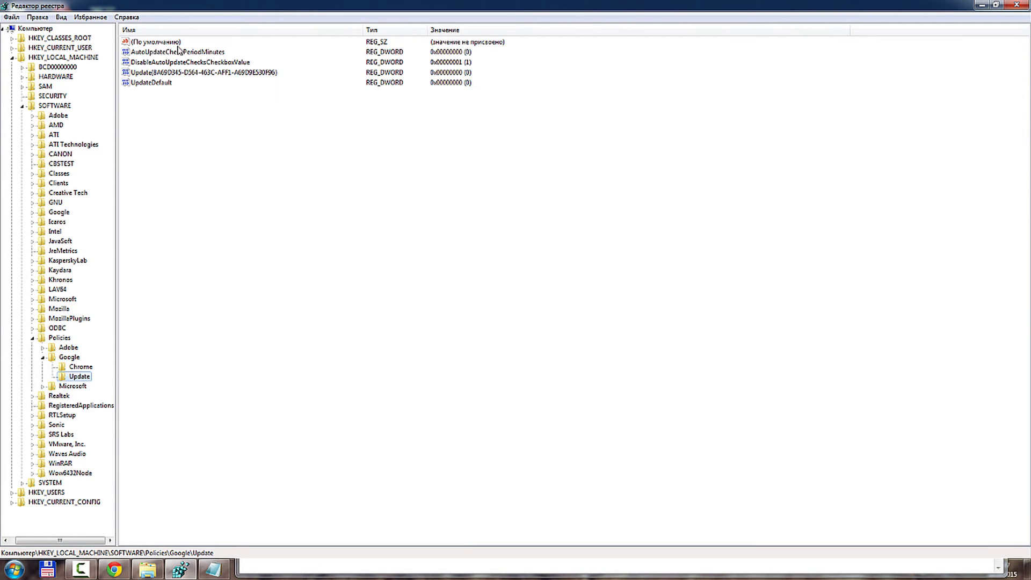
- Compare the batch file's UpdateDefault command with the registry's UpdateDefault parameter, viewing its data and closing it unchanged
click(213, 568)
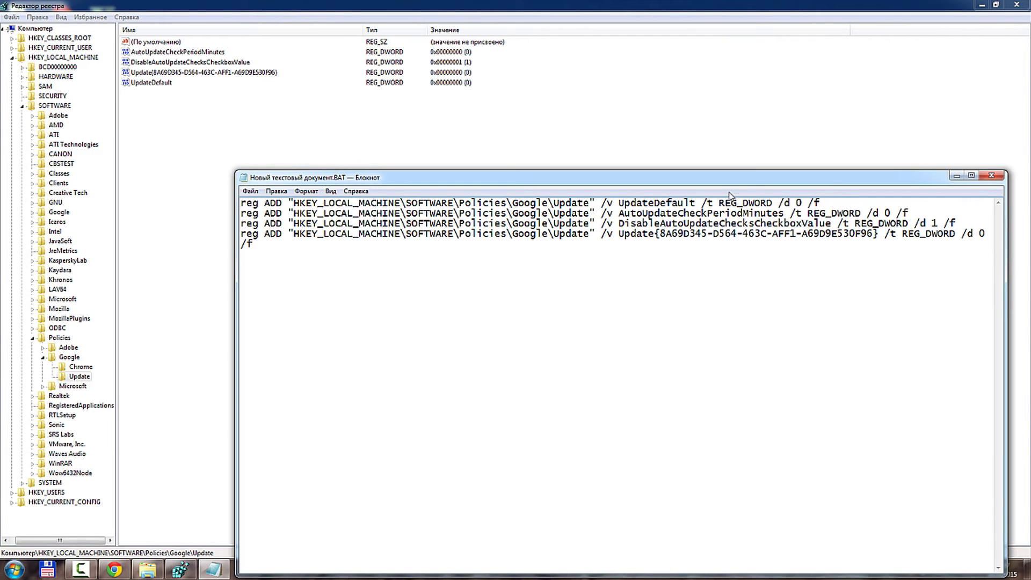
drag(579, 183, 292, 195)
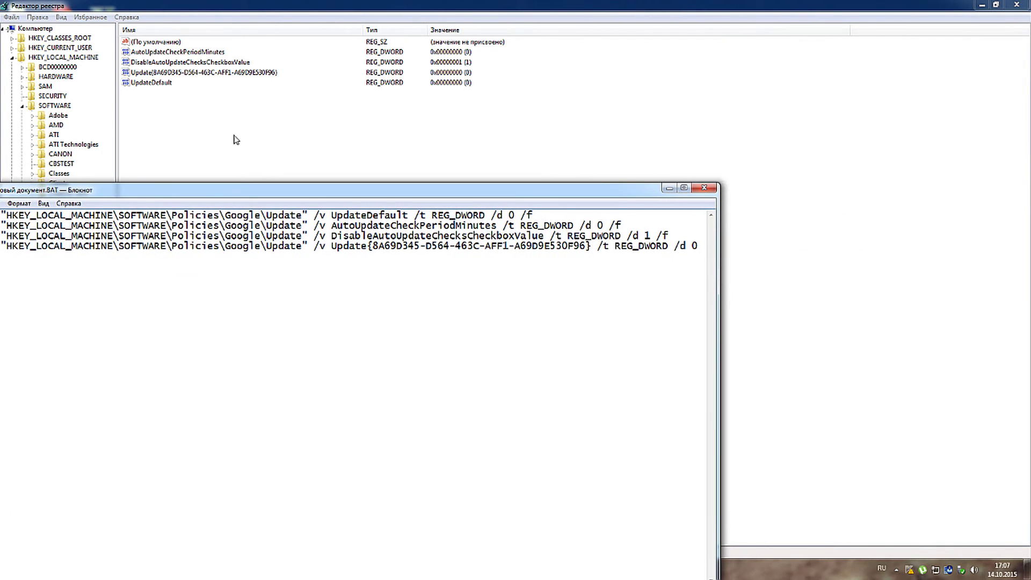
double_click(171, 82)
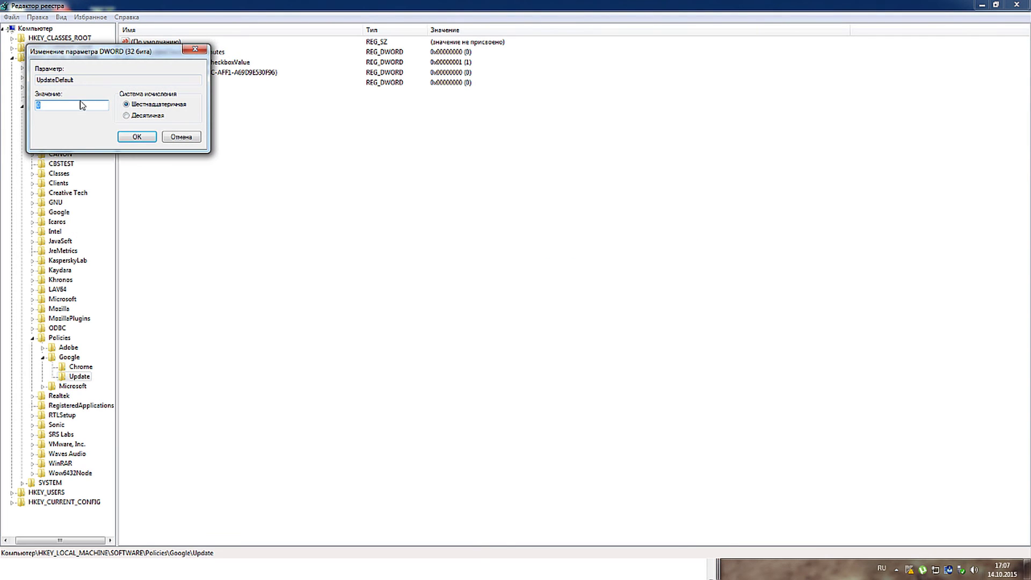
click(195, 49)
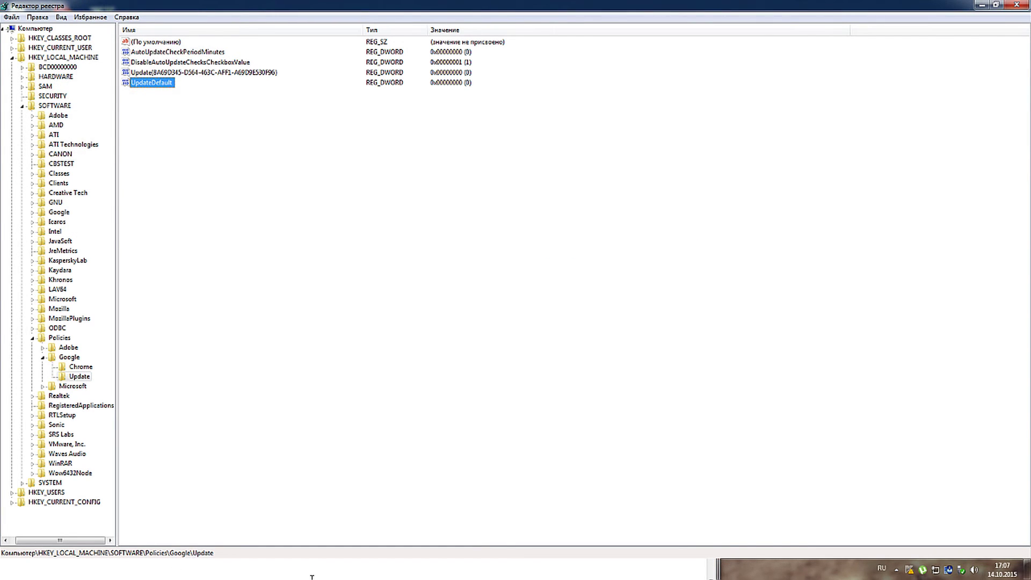
- Highlight AutoUpdateCheckPeriodMinutes in the batch file, view the matching registry parameter's data, and close it unchanged
click(176, 564)
drag(400, 197, 615, 188)
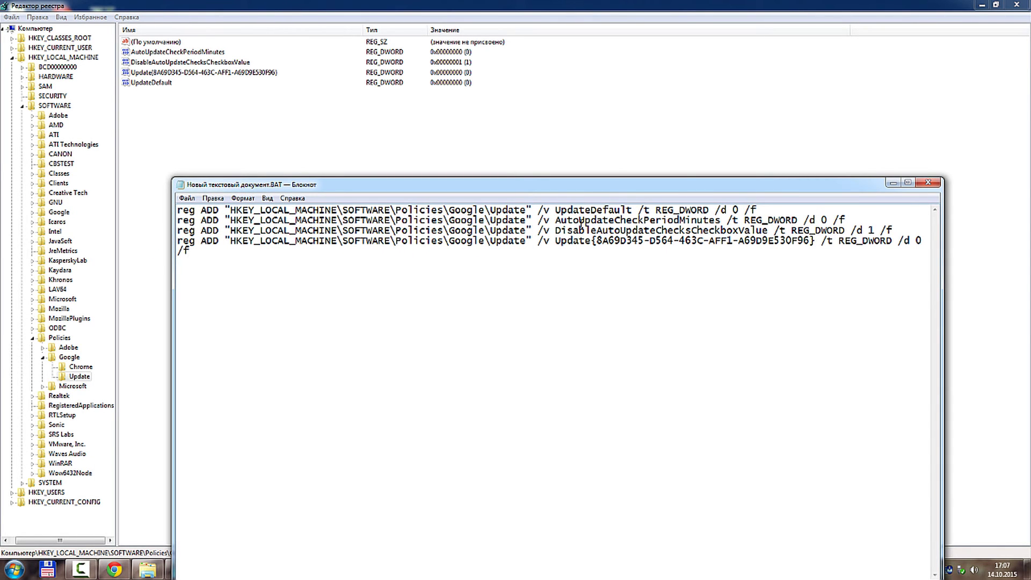
drag(556, 221, 649, 221)
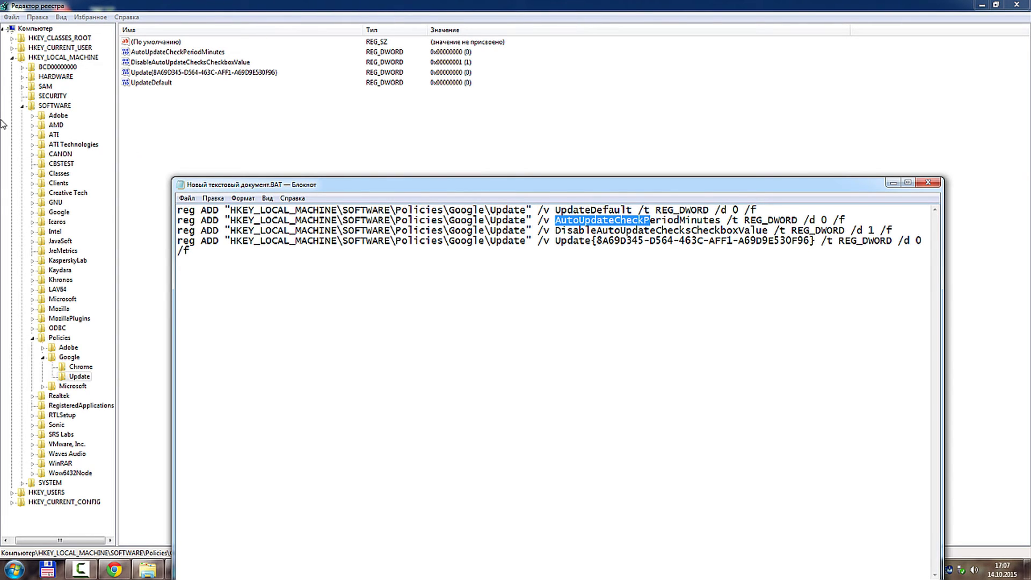
double_click(180, 52)
click(204, 136)
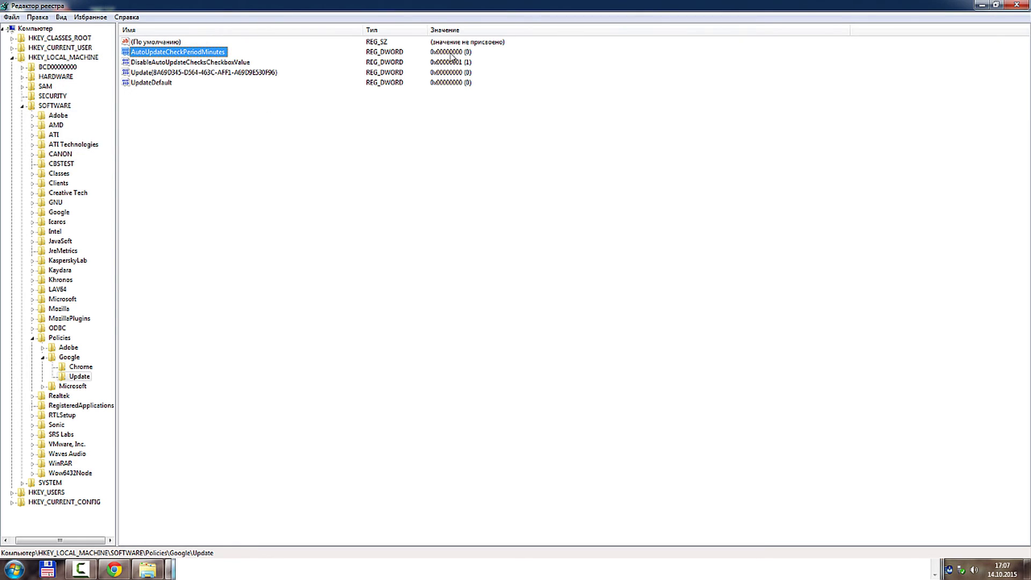
- Compare the batch file's last command with the registry parameter Update{8A69D345-D564-463C-AFF1-A69D9E530F96}, viewing its data and closing it unchanged
click(221, 570)
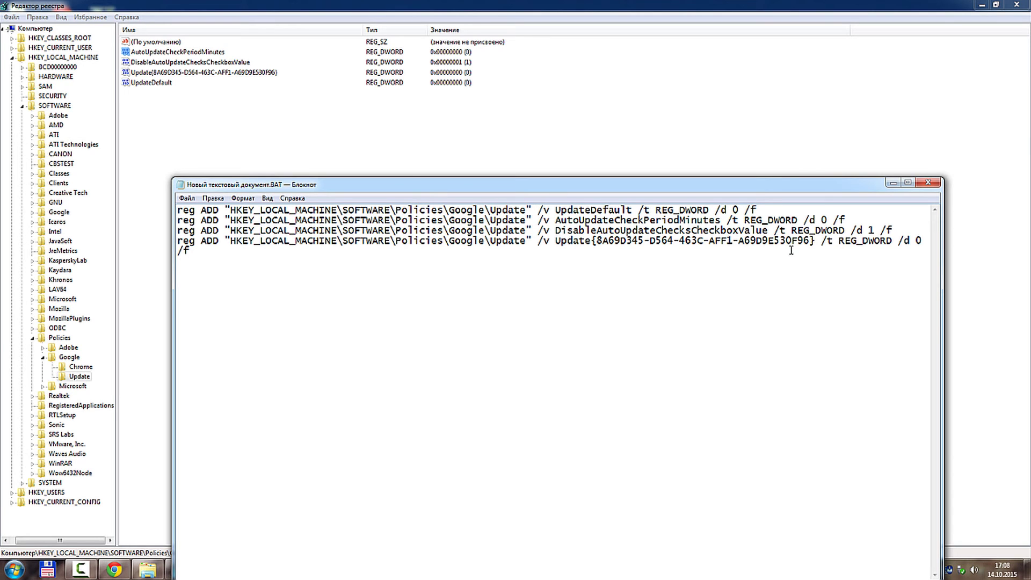
drag(790, 250, 700, 262)
click(209, 72)
double_click(209, 72)
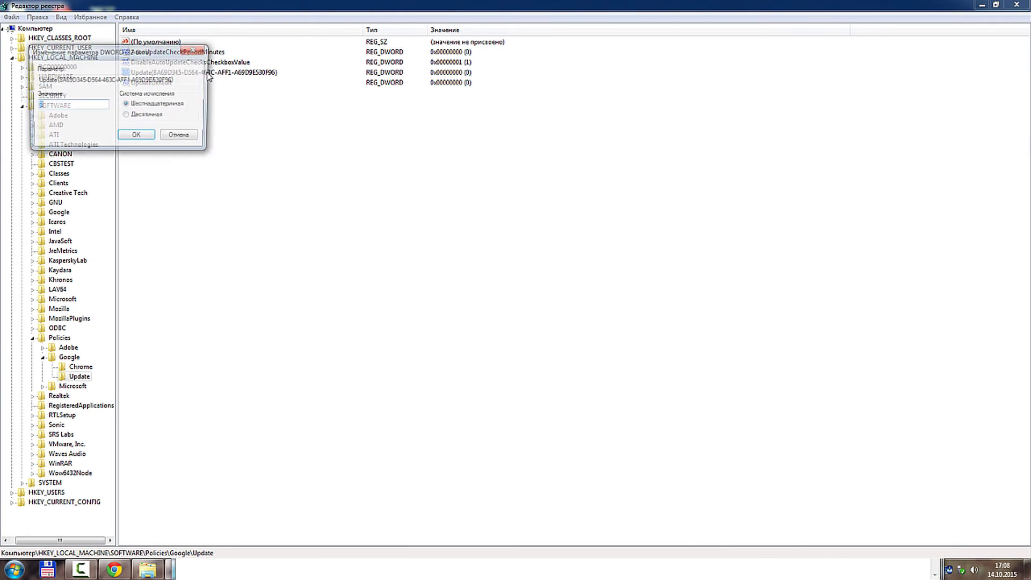
click(173, 139)
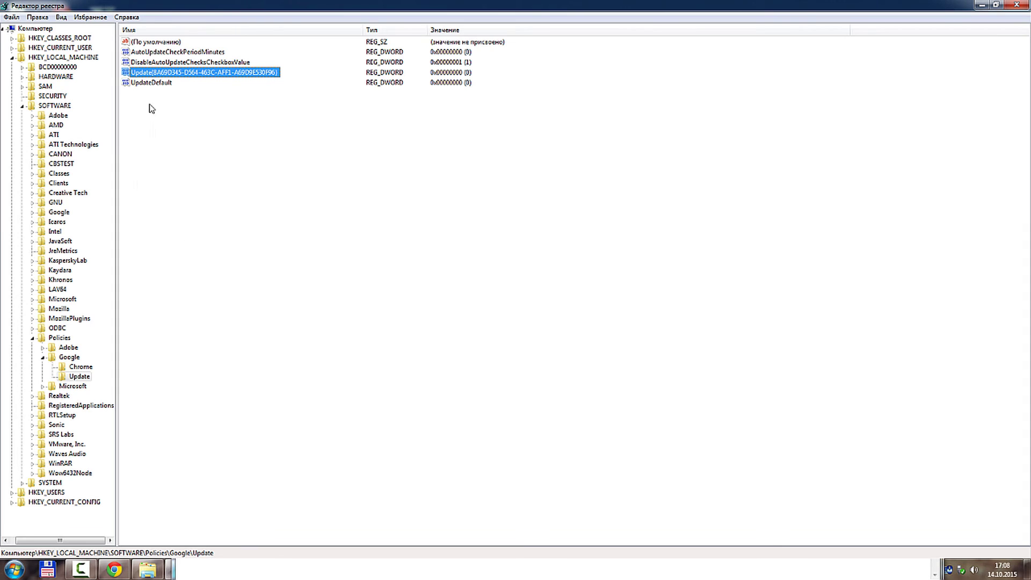
- Select all commands in the batch file, and display the Policies\Google\Update key in the Registry Editor again to compare its parameters
key(alt+Tab)
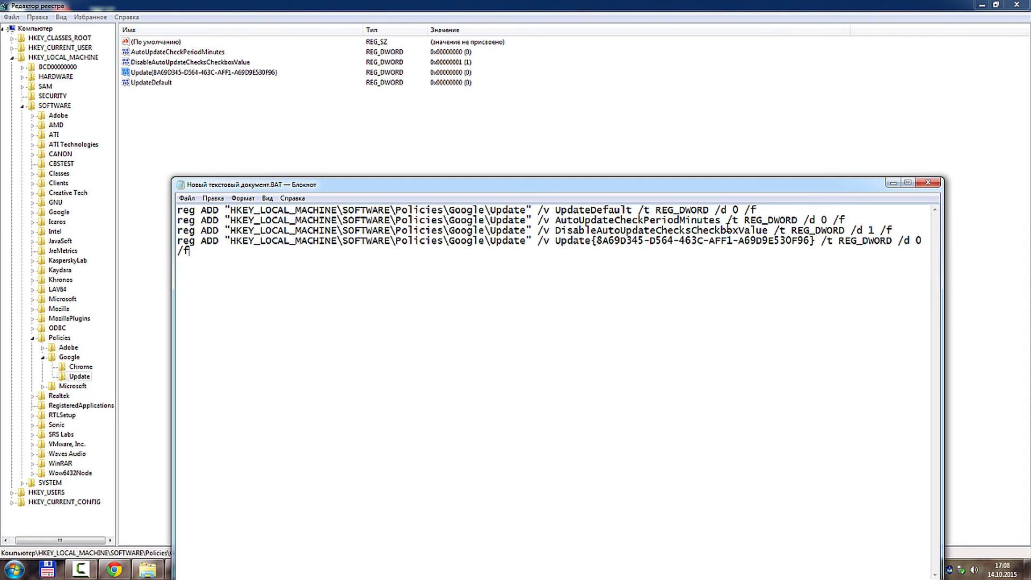
key(ctrl+a)
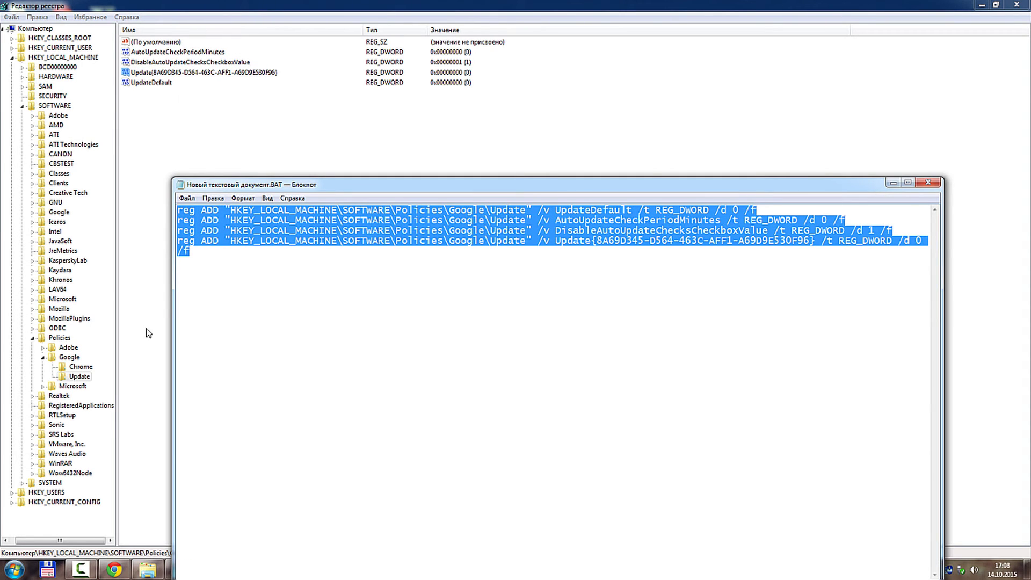
click(64, 357)
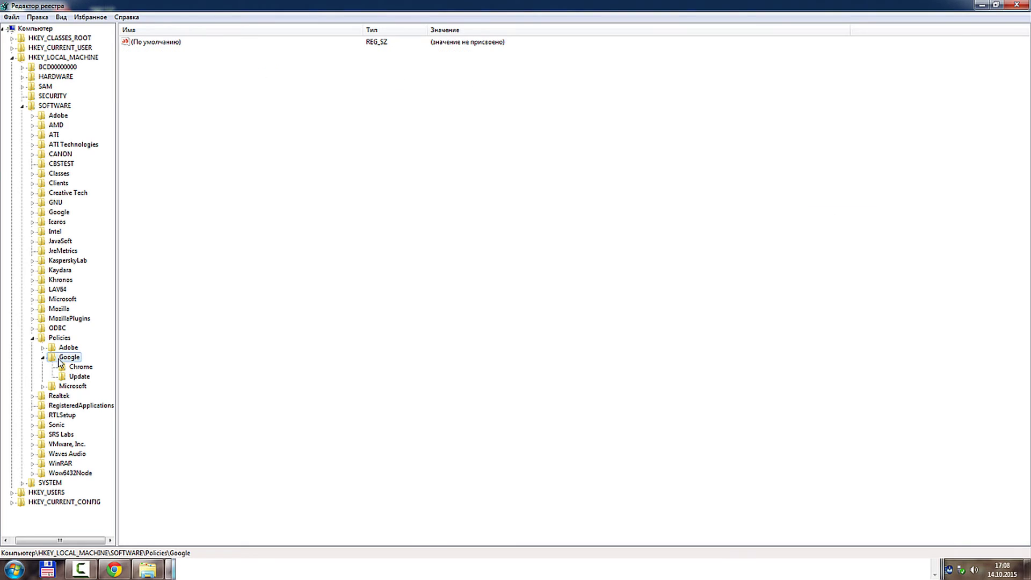
click(81, 377)
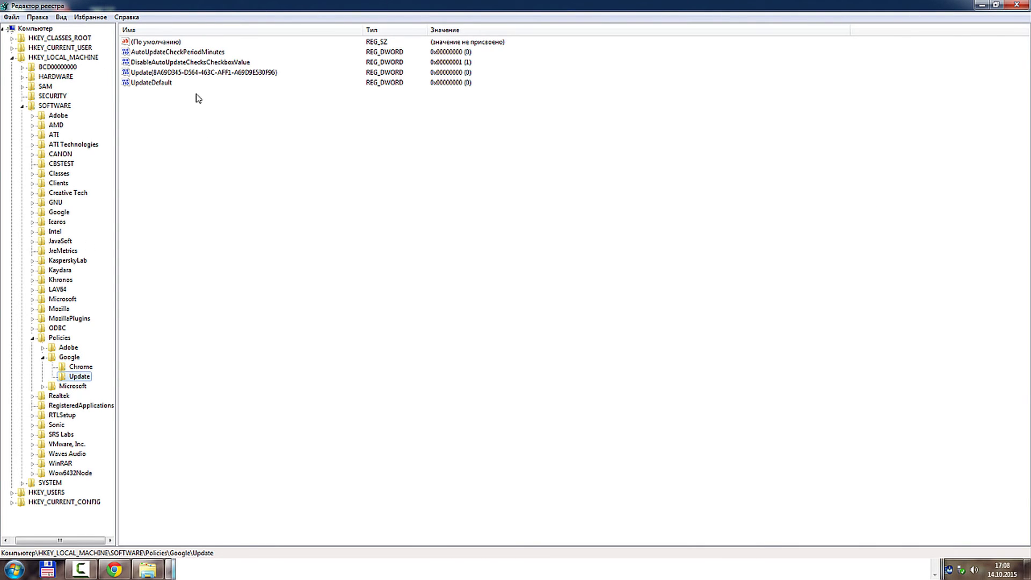
- View the parameter types that can be created in the Policies\Google\Update key, and dismiss the list without creating one
right_click(290, 134)
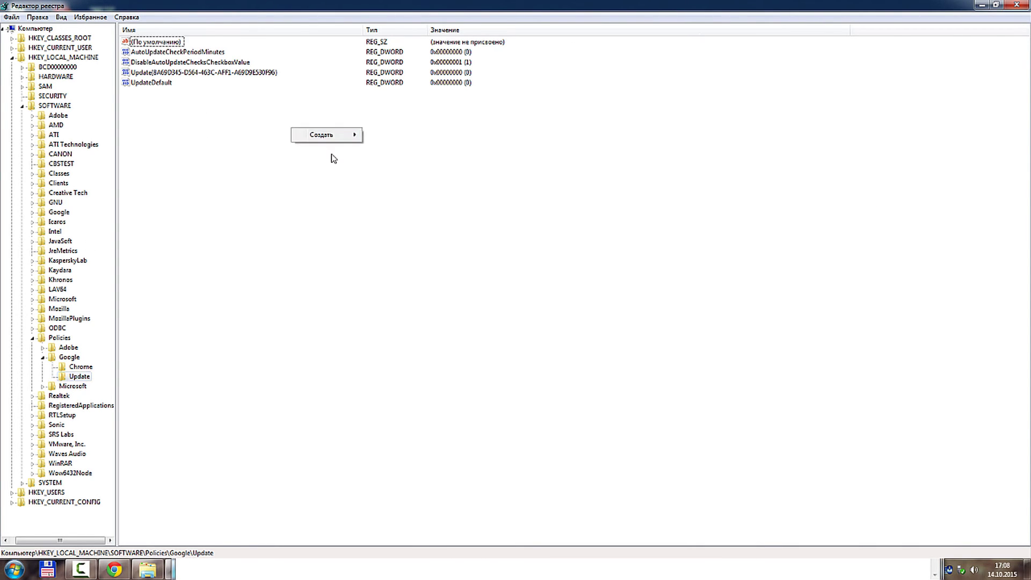
mouse_move(334, 138)
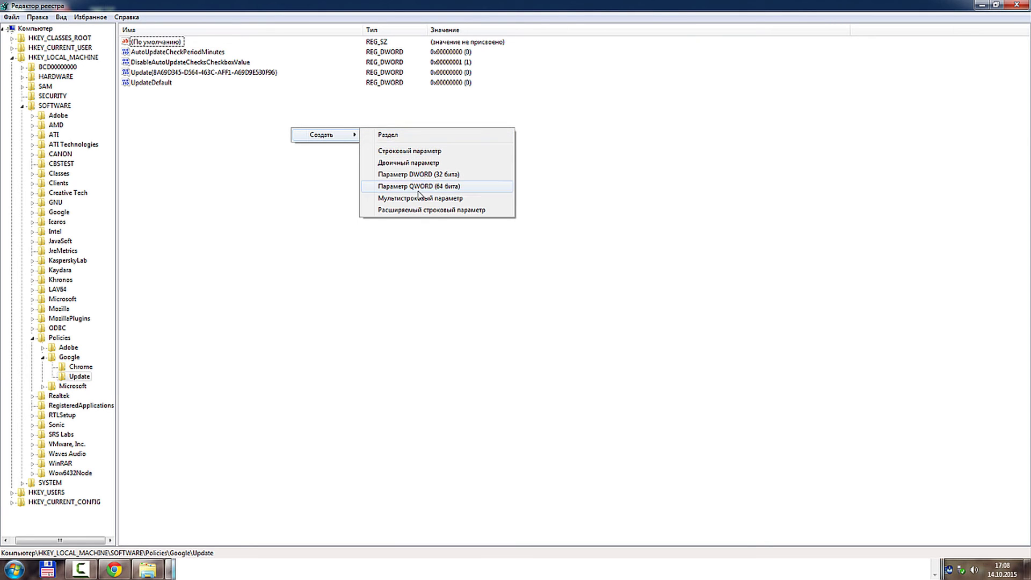
click(932, 129)
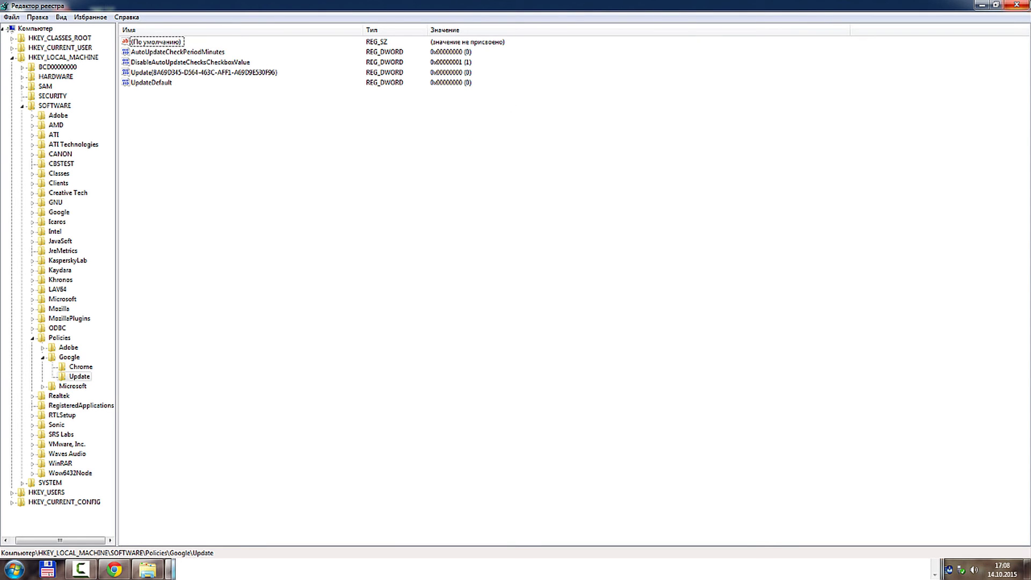
- Close the Registry Editor and the batch file, and exit Google Chrome
click(994, 5)
click(668, 137)
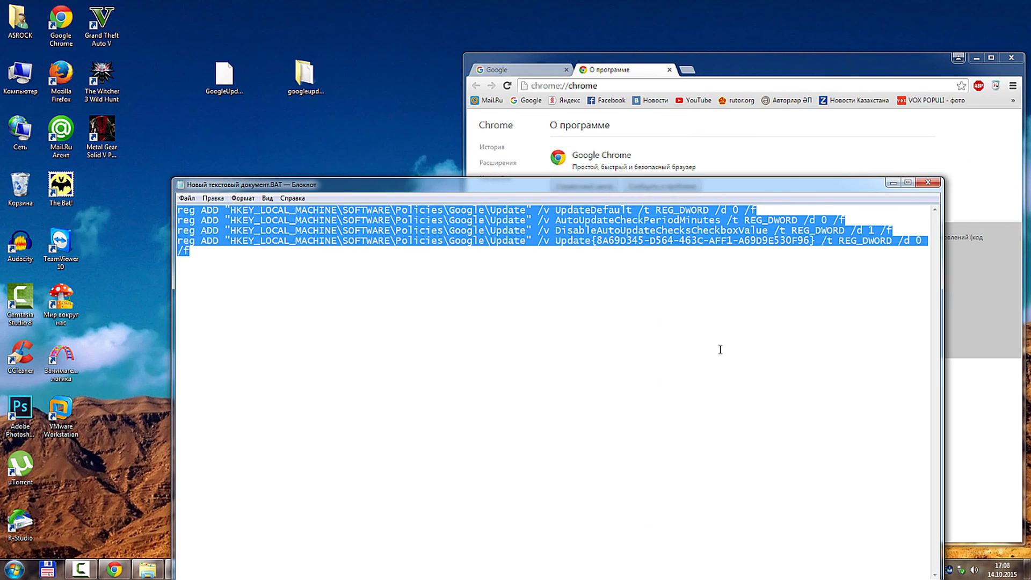
click(933, 184)
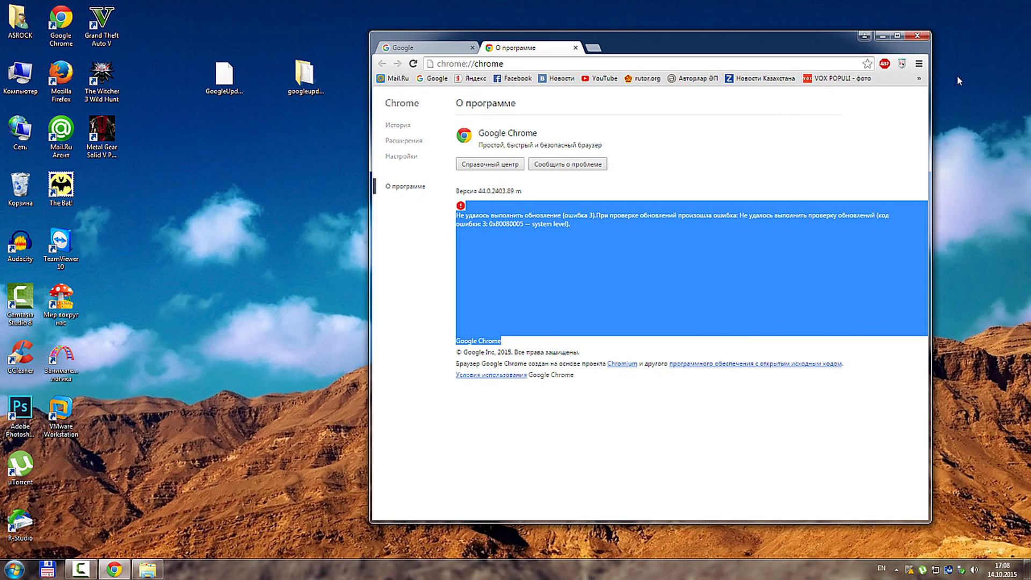
click(919, 64)
click(741, 310)
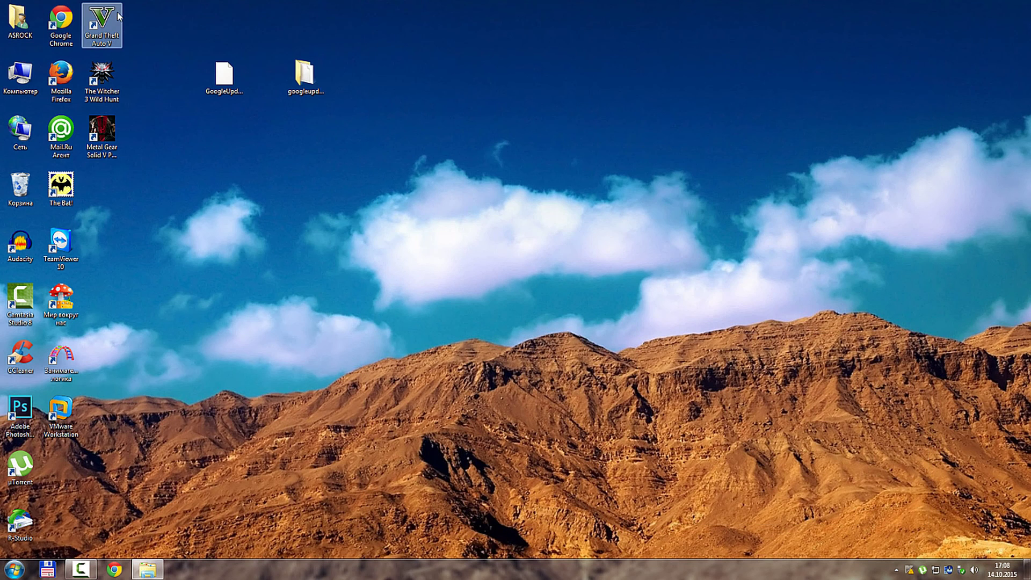
- Relaunch Google Chrome and open its About page to run an update check
double_click(68, 22)
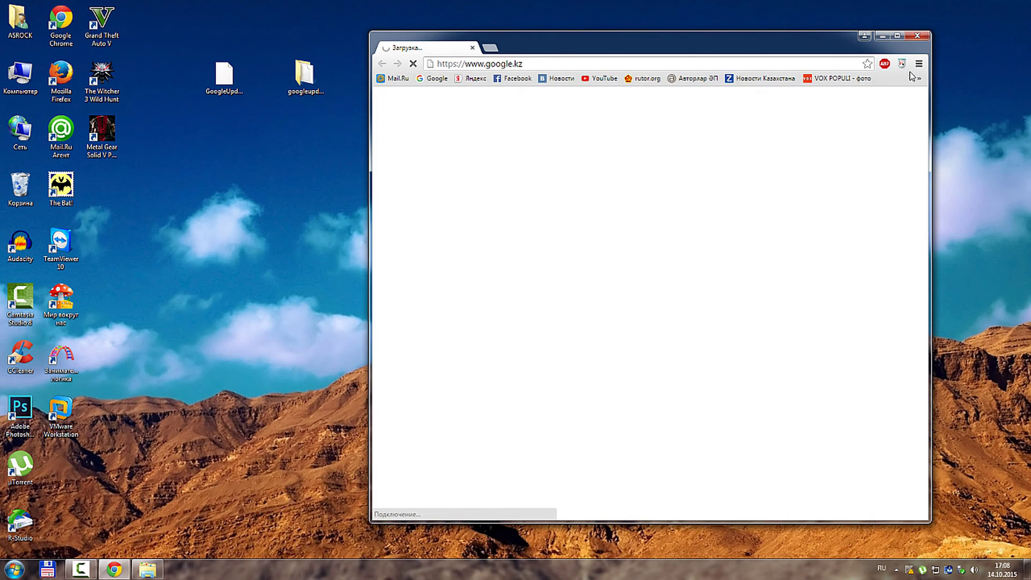
click(918, 64)
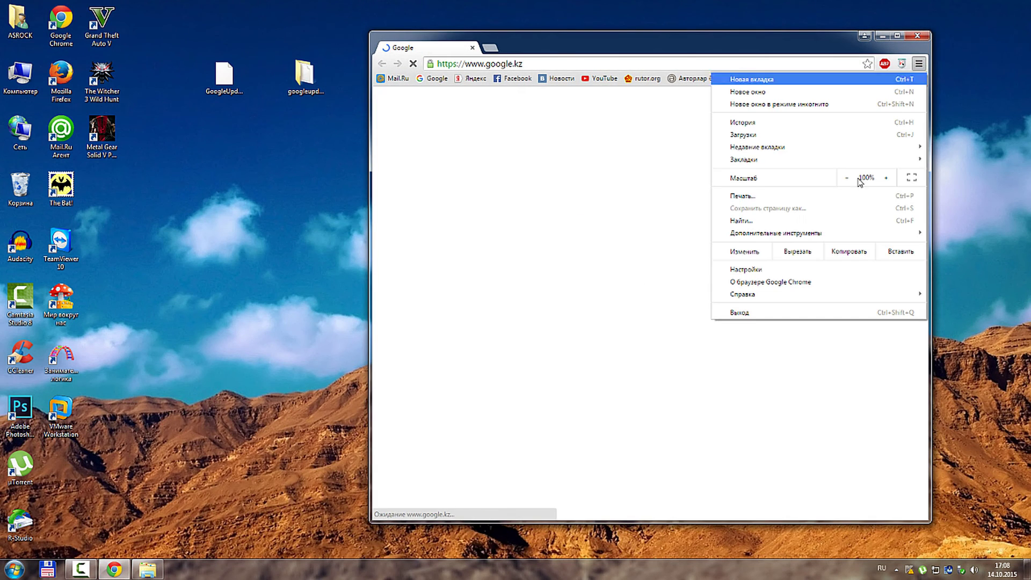
click(767, 282)
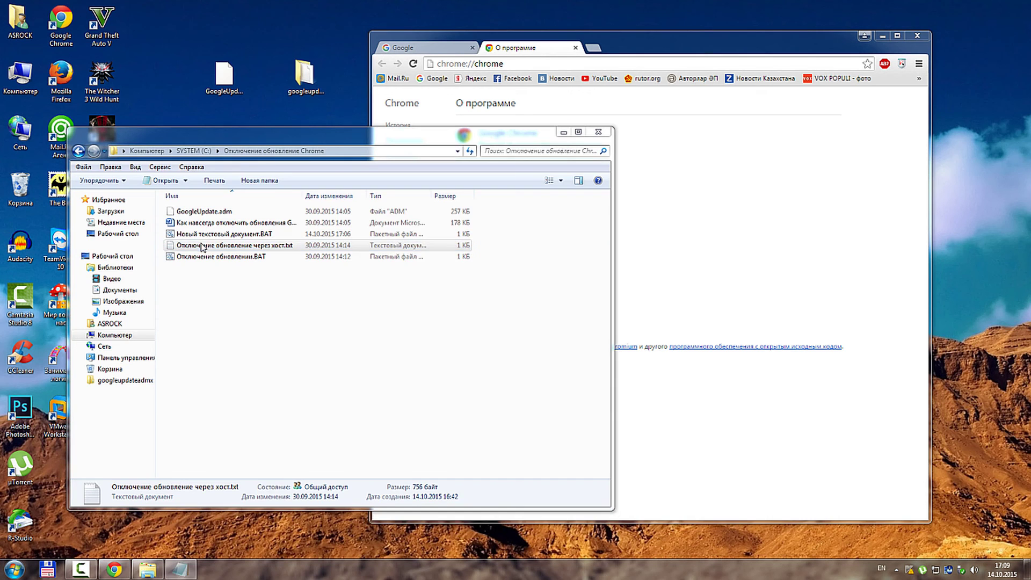
- Open Отключение обновление через хост.txt, copy all of its 127.0.0.1 host entries, and close the file
double_click(201, 242)
shift+click(453, 436)
key(ctrl+a)
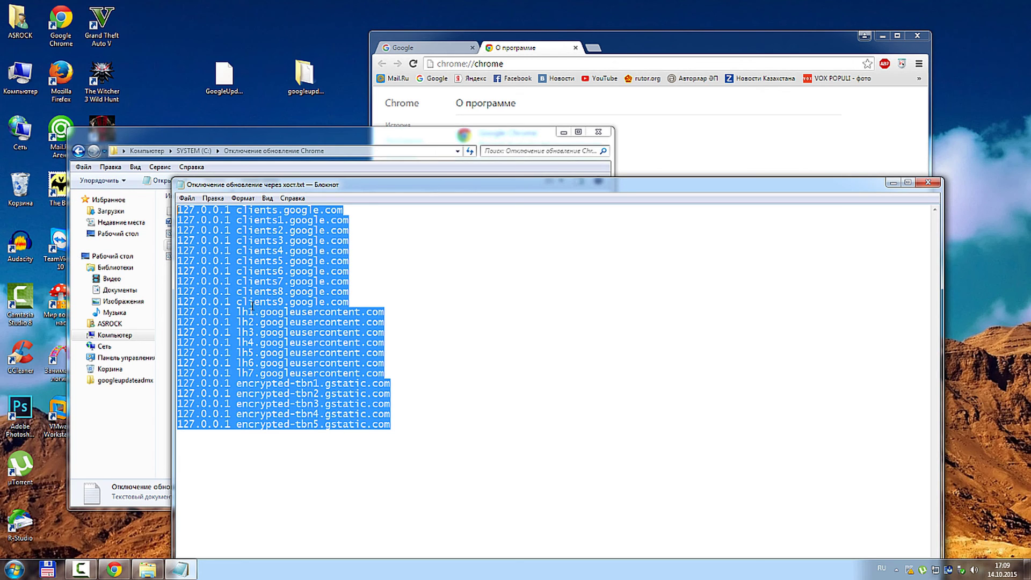
right_click(291, 269)
click(327, 302)
click(927, 184)
- Move the Отключение обновление Chrome folder window aside, and open C:\Windows\System32 in another Explorer window
drag(424, 134, 929, 252)
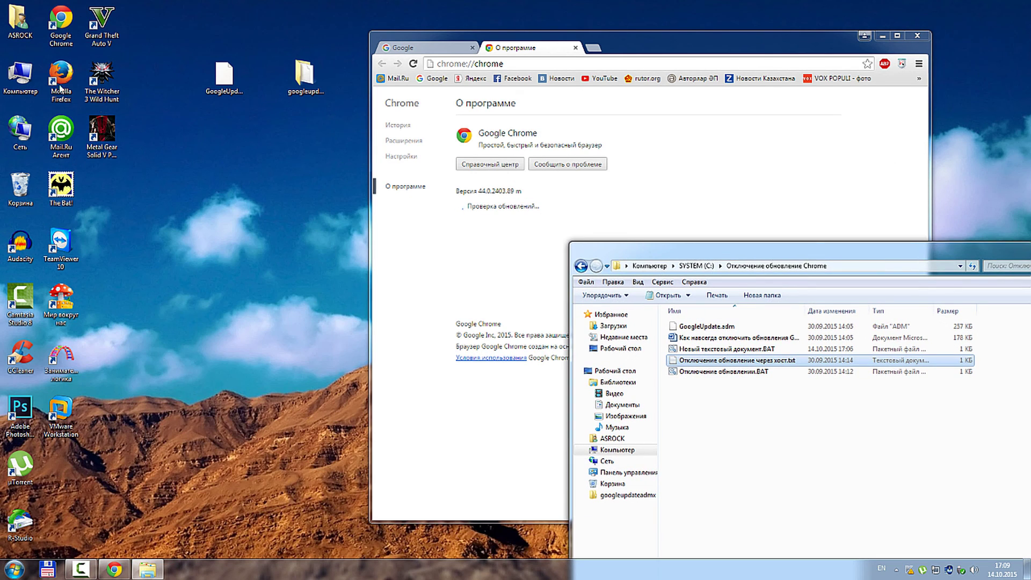
double_click(20, 75)
double_click(107, 94)
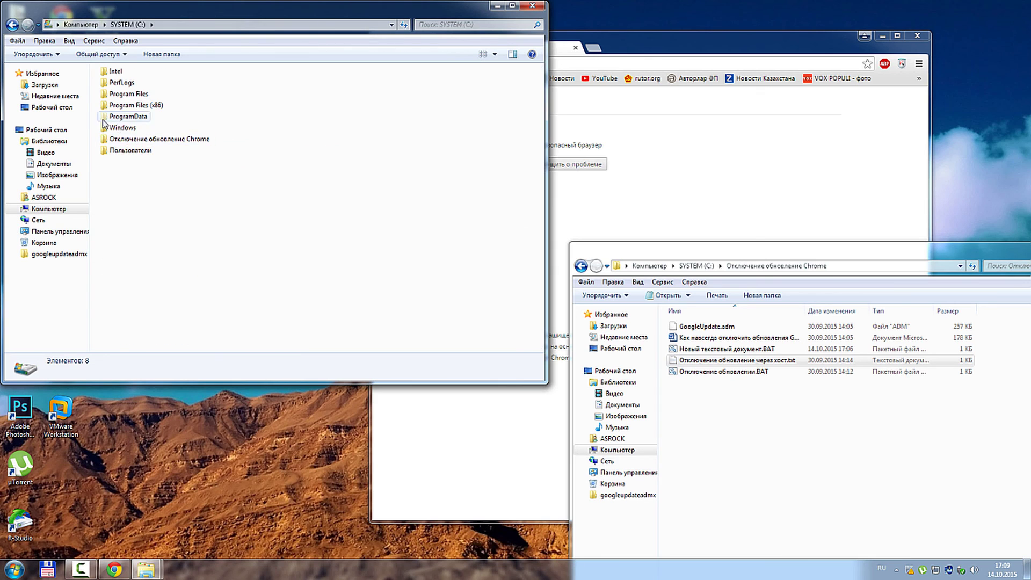
double_click(116, 128)
scroll(155, 258, down, 8)
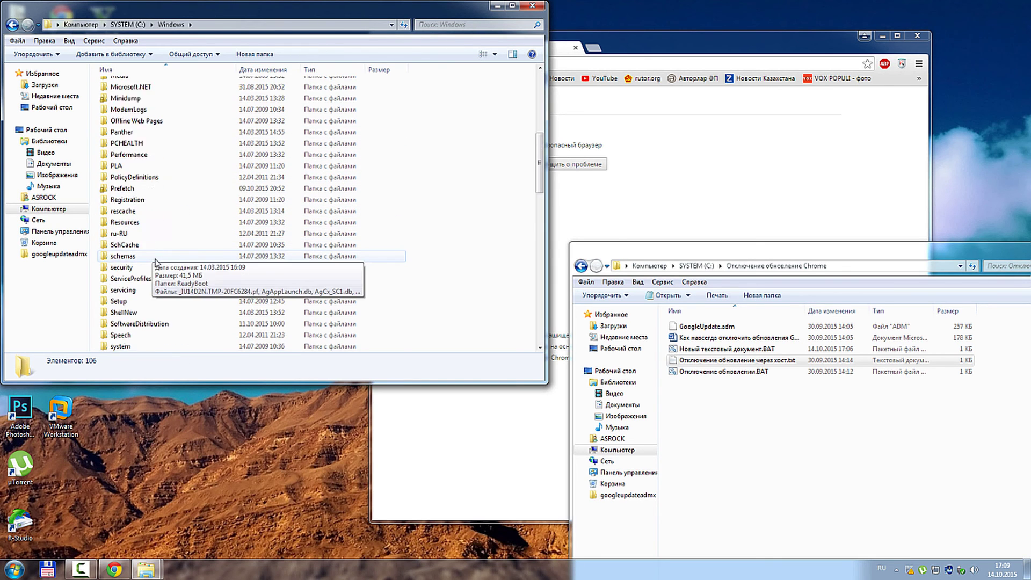
scroll(155, 262, down, 5)
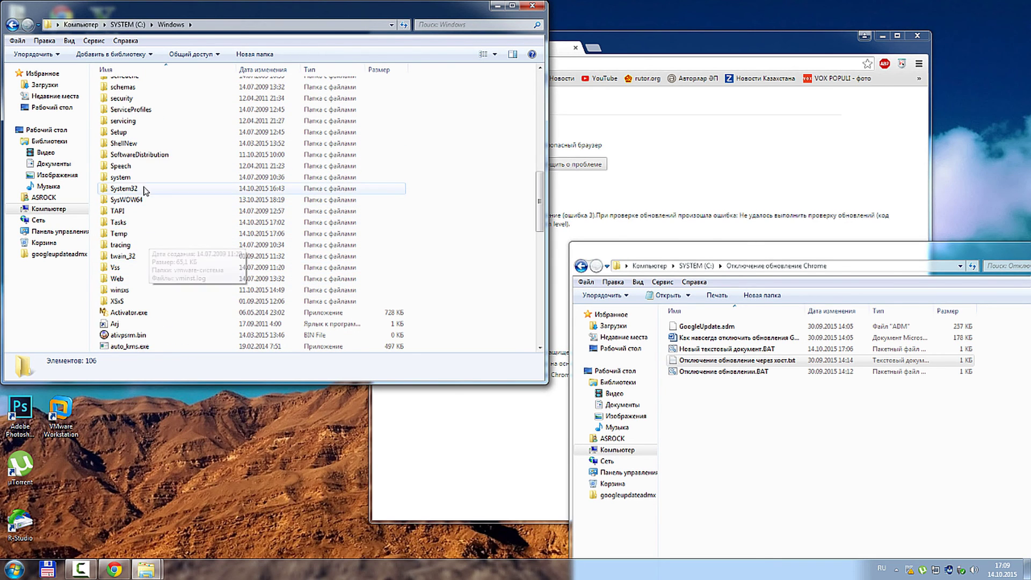
double_click(124, 189)
- Browse from System32 to drivers\etc and open the hosts file with Notepad (Блокнот)
click(679, 195)
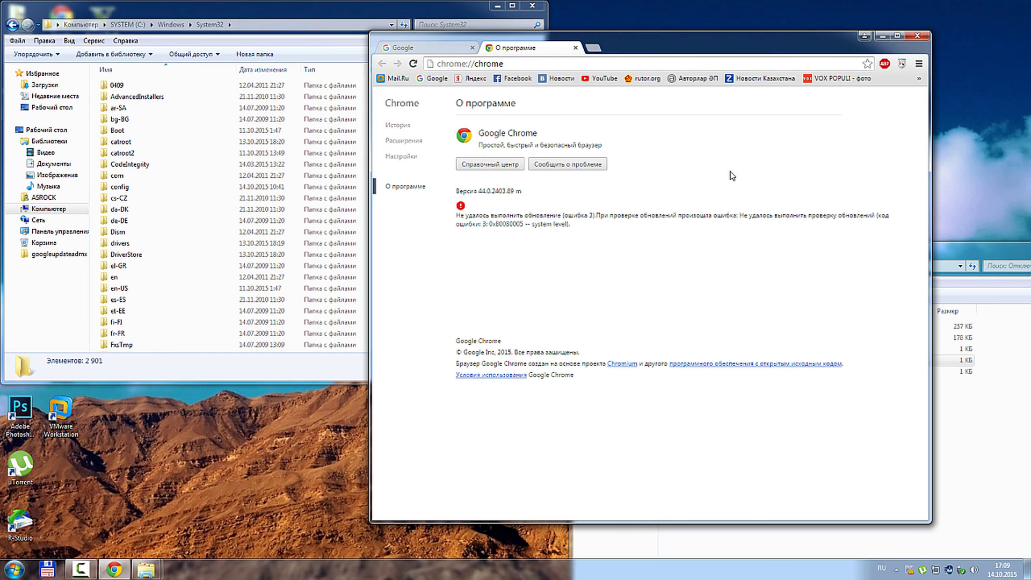
click(166, 187)
scroll(165, 188, down, 1)
double_click(120, 209)
click(117, 98)
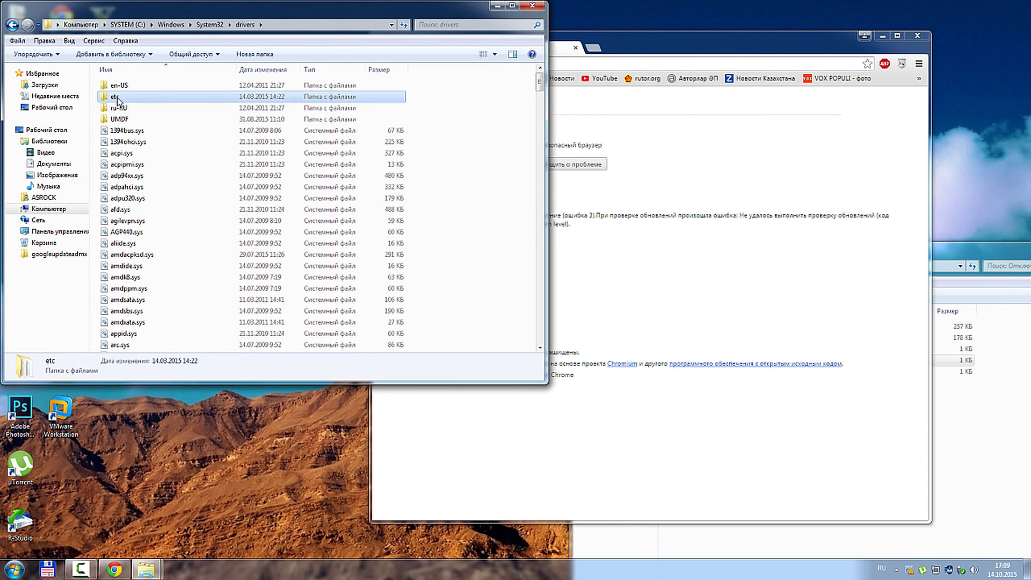
double_click(117, 97)
double_click(117, 97)
scroll(511, 296, down, 1)
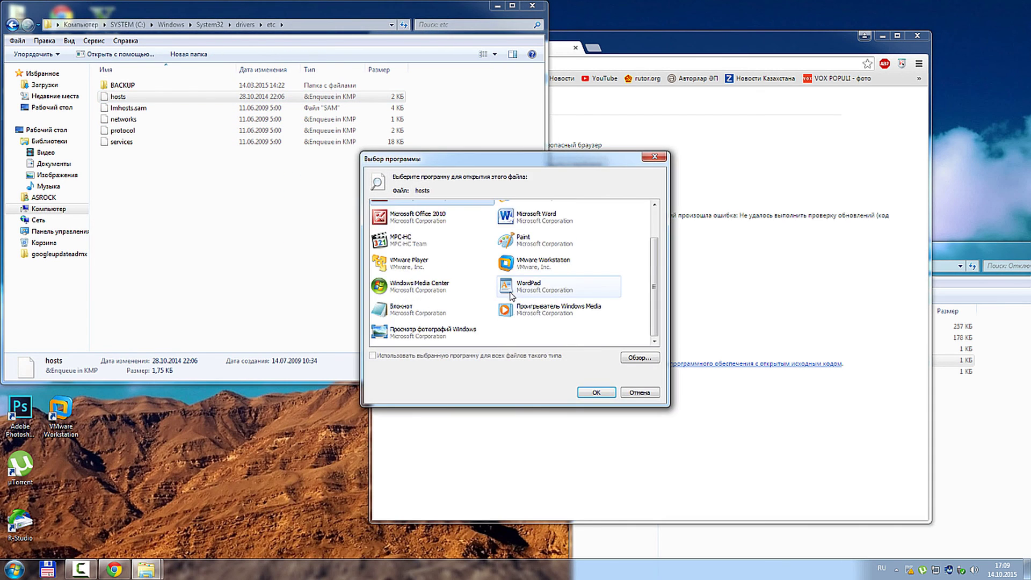
double_click(401, 309)
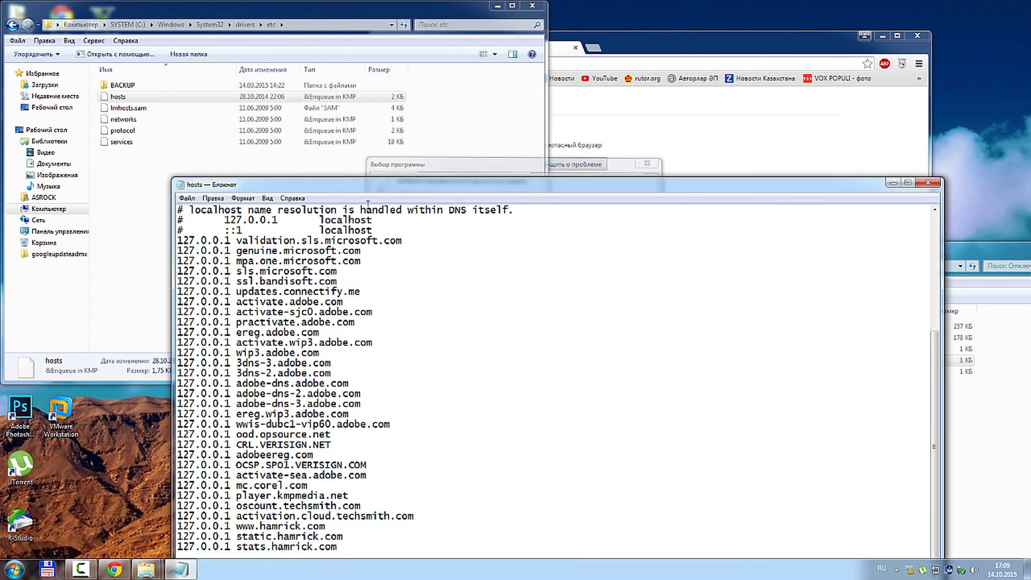
- Paste the copied entries, from 127.0.0.1 clients.google.com to 127.0.0.1 encrypted-tbn5.gstatic.com, at the end of the hosts file and highlight them
drag(368, 184, 326, 7)
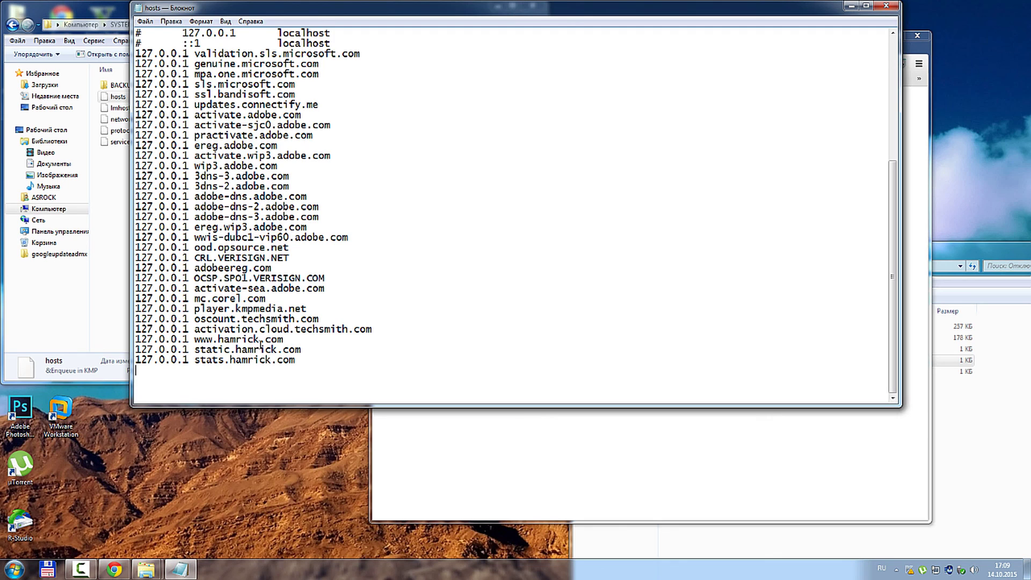
text(127.0.0.1 clients.google.com 127.0.0.1 clients1.google.com 127.0.0.1 clients2.google.com 127.0.0.1 clients3.google.com 127.0.0.1 clients4.google.com 127.0.0.1 clients5.google.com 127.0.0.1 clients6.google.com 127.0.0.1 clients7.google.com 127.0.0.1 clients8.google.com 127.0.0.1 clients9.google.com 127.0.0.1 lh1.googleusercontent.com 127.0.0.1 lh2.googleusercontent.com 127.0.0.1 lh3.googleusercontent.com 127.0.0.1 lh4.googleusercontent.com 127.0.0.1 lh5.googleusercontent.com 127.0.0.1 lh6.googleusercontent.com 127.0.0.1 lh7.googleusercontent.com 127.0.0.1 encrypted-tbn1.gstatic.com 127.0.0.1 encrypted-tbn2.gstatic.com 127.0.0.1 encrypted-tbn3.gstatic.com 127.0.0.1 encrypted-tbn4.gstatic.com 127.0.0.1 encrypted-tbn5.gstatic.com)
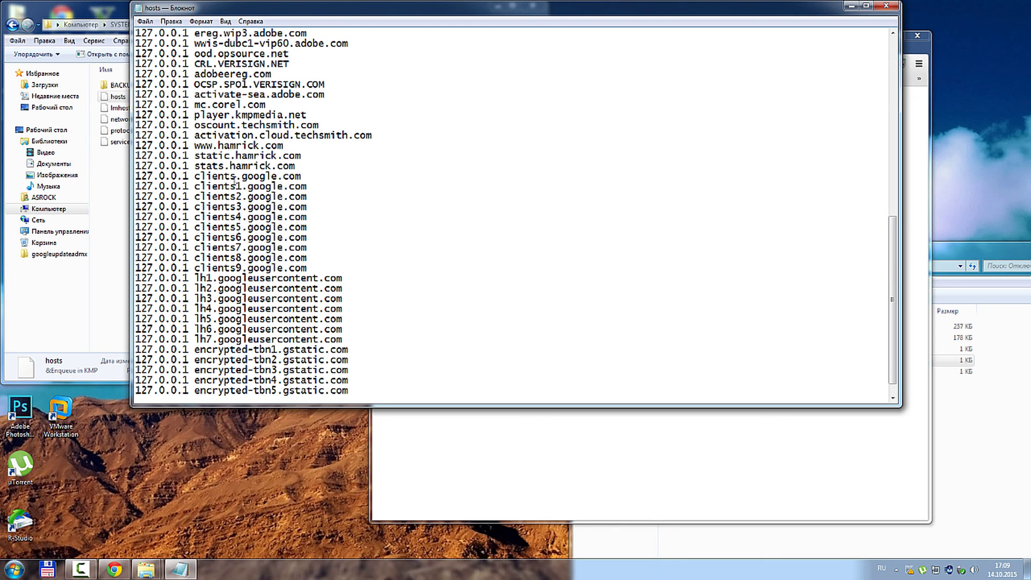
drag(136, 172, 392, 387)
scroll(426, 295, up, 6)
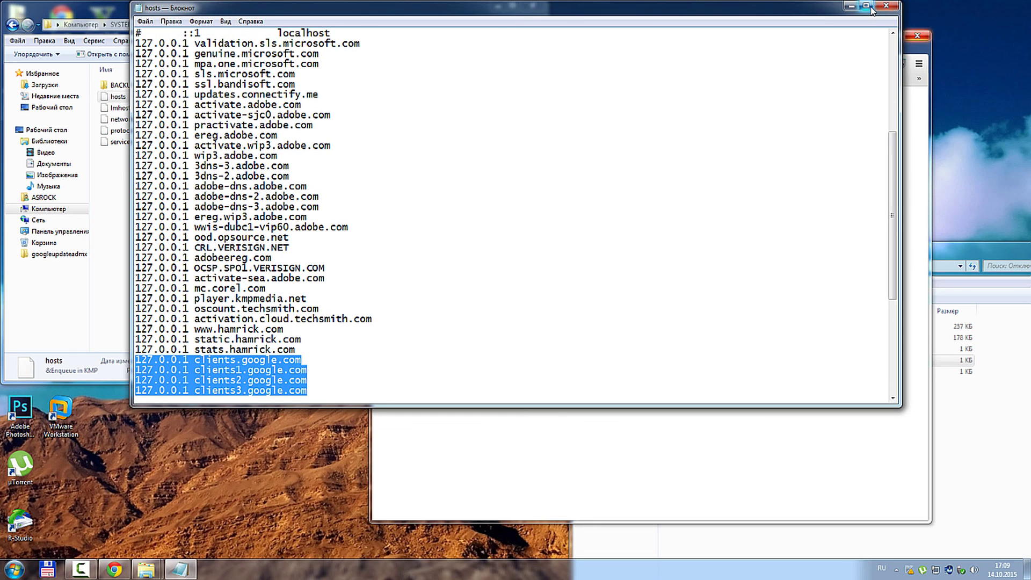
click(908, 571)
click(521, 154)
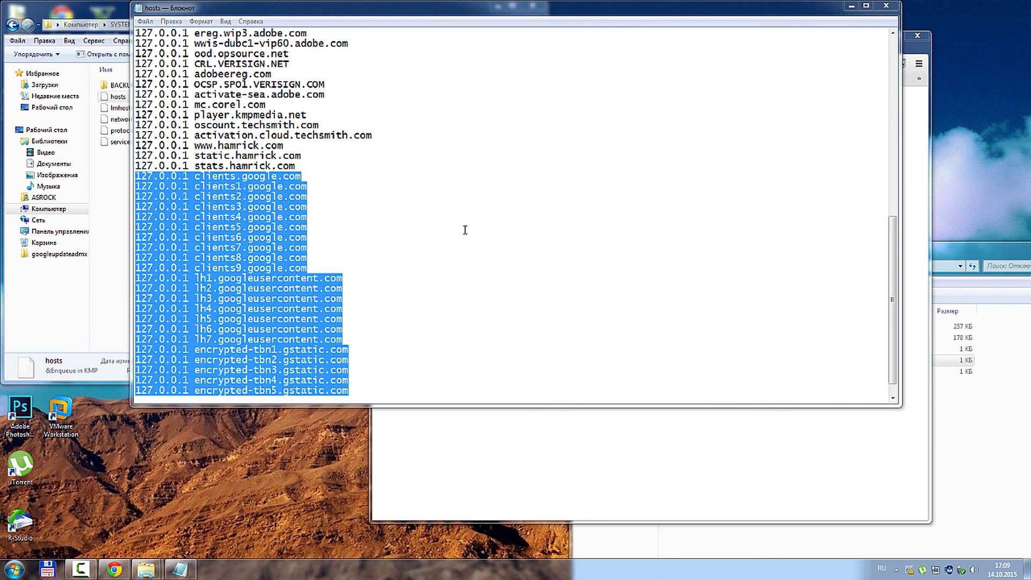
drag(454, 357, 60, 184)
- Close the hosts file and the etc folder window
click(887, 5)
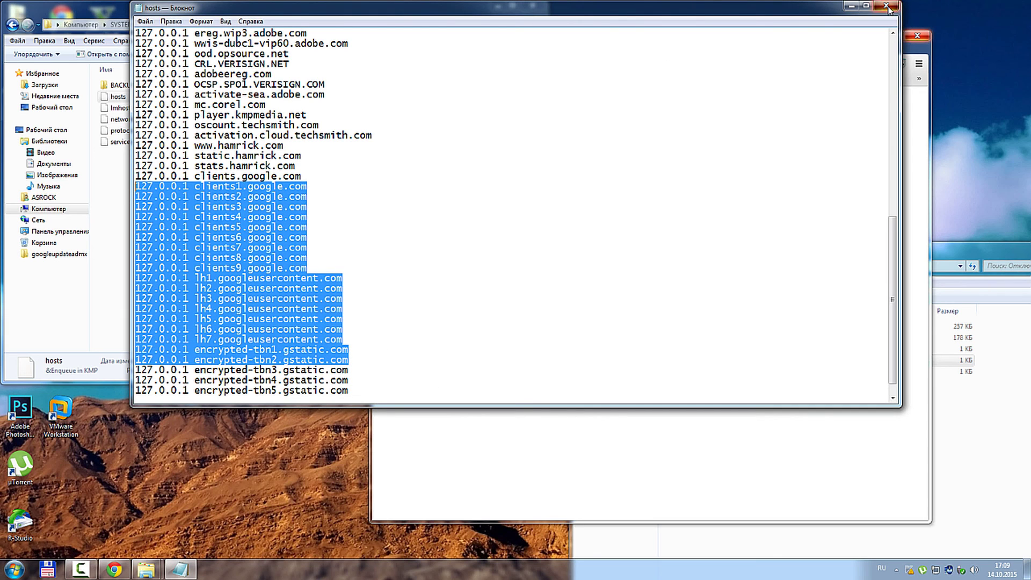
click(468, 289)
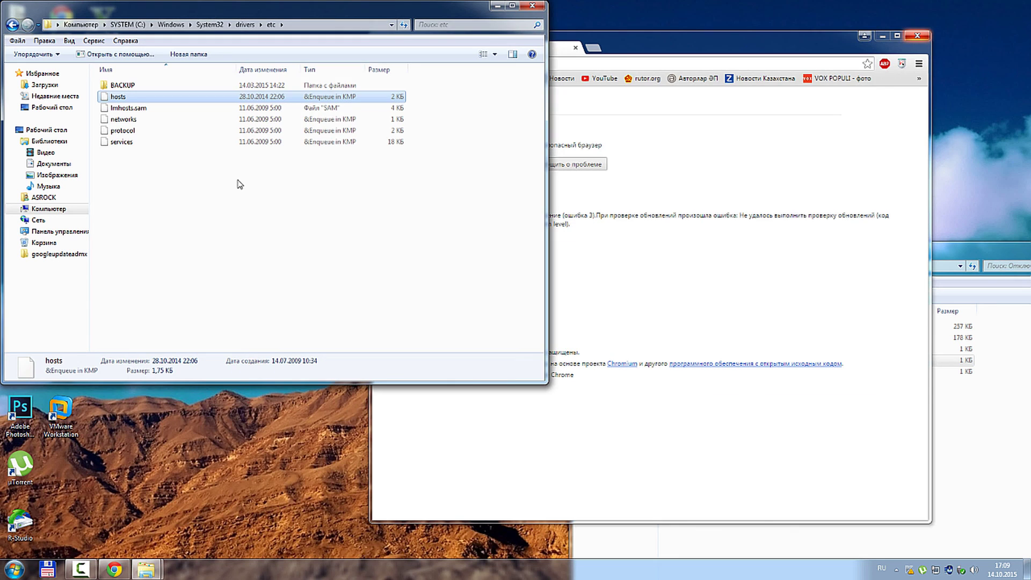
click(532, 6)
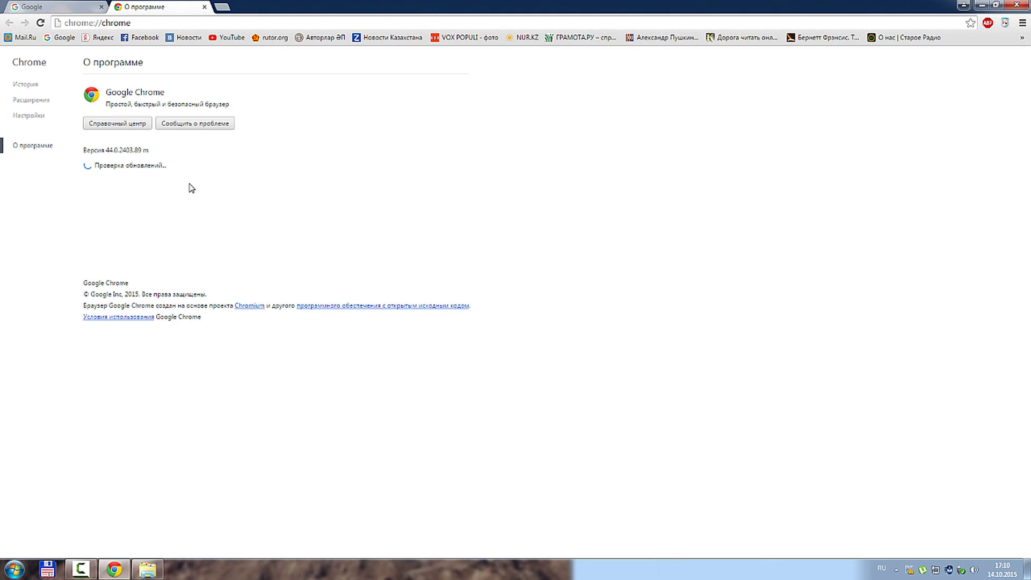